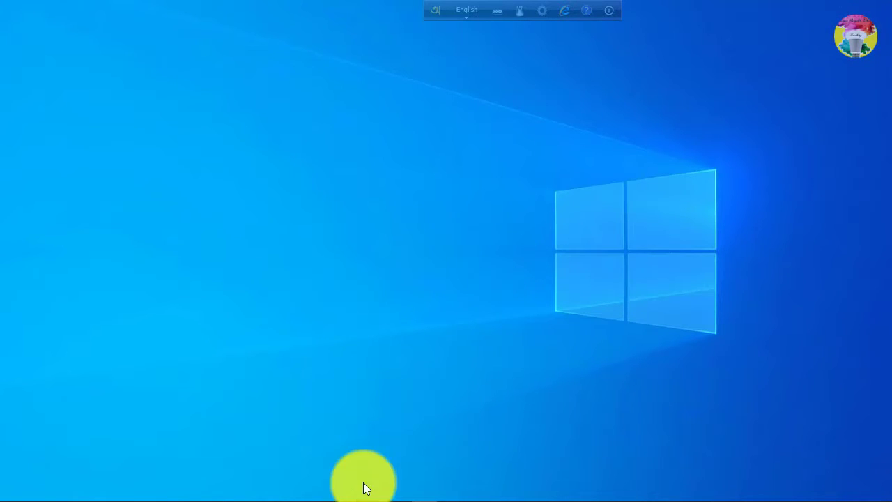
Step: Switch to Adobe Illustrator and delete the formula, the CO2 text and the Lorem ipsum paragraphs from the artboard
left_click(271, 491)
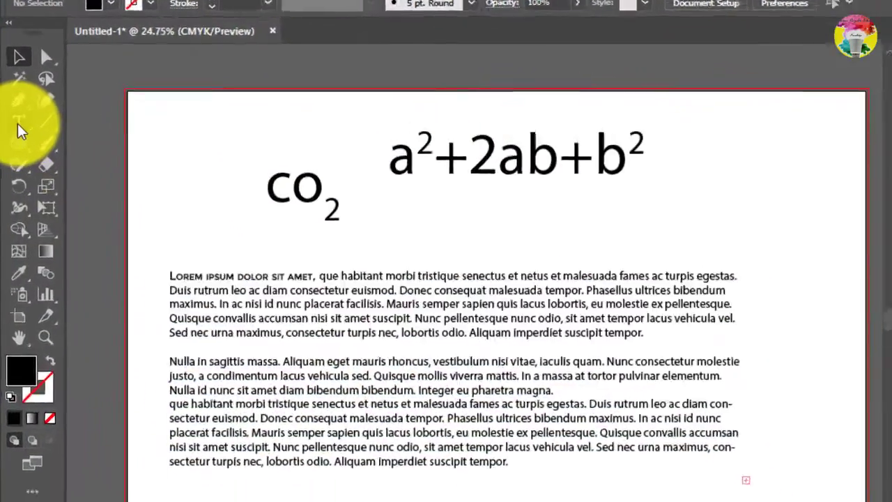
left_click(20, 124)
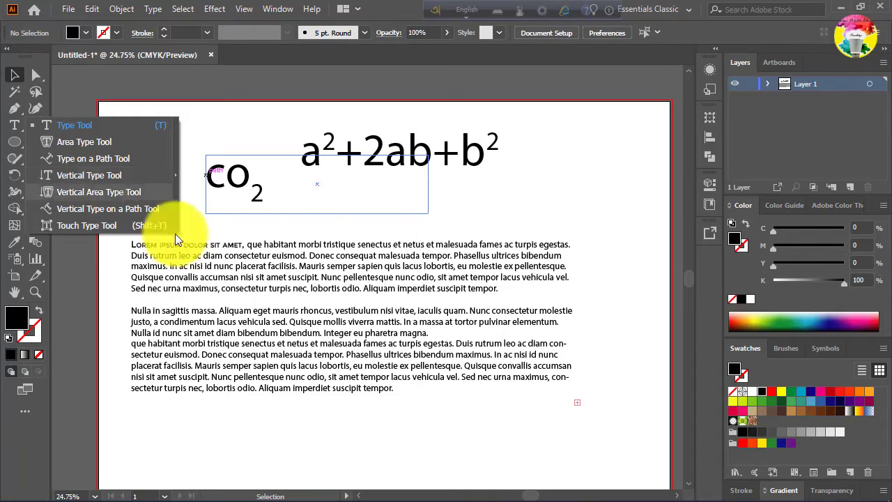
left_click(221, 258)
left_click(446, 444)
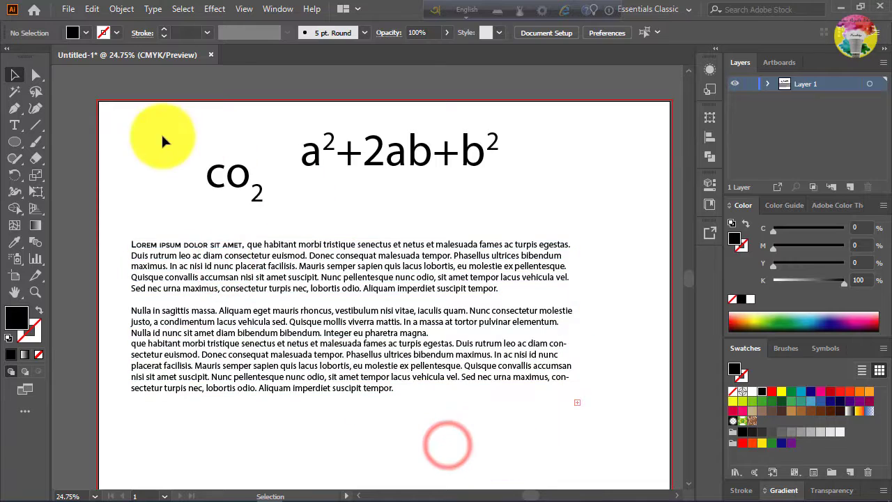
left_click_drag(129, 136, 550, 393)
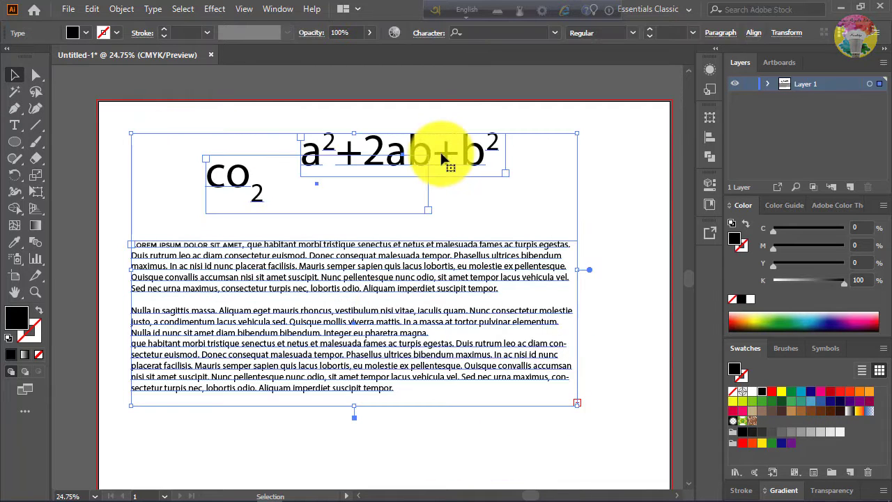
key("Delete")
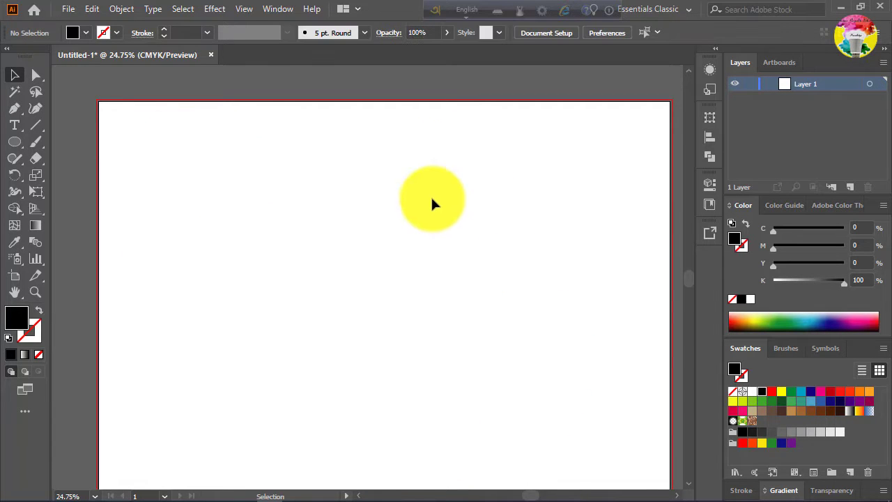
Step: Place two vertical Lorem ipsum point texts and a tall vertical area text block beside them with the Vertical Type Tool
left_click(18, 122)
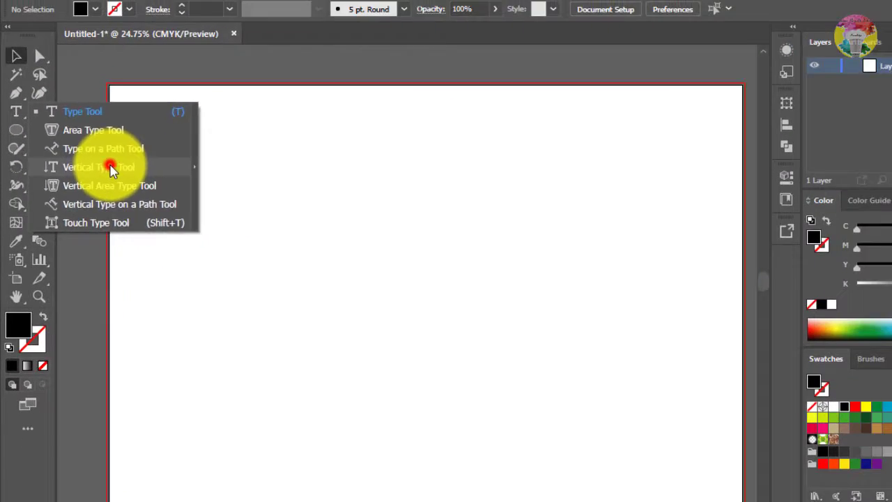
left_click(146, 127)
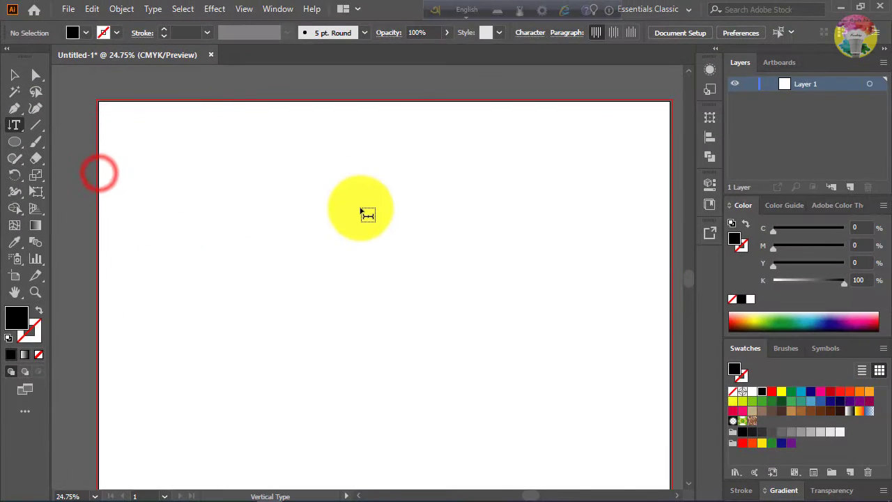
left_click(563, 136)
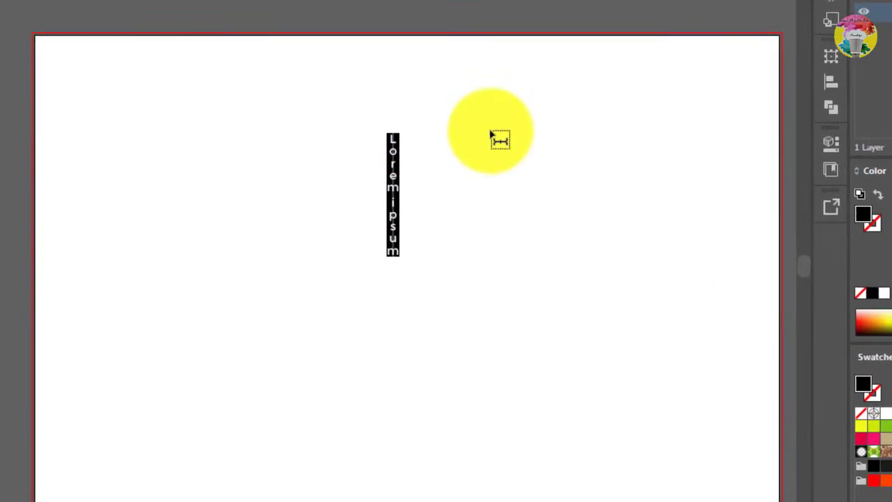
left_click(452, 181)
left_click(501, 97)
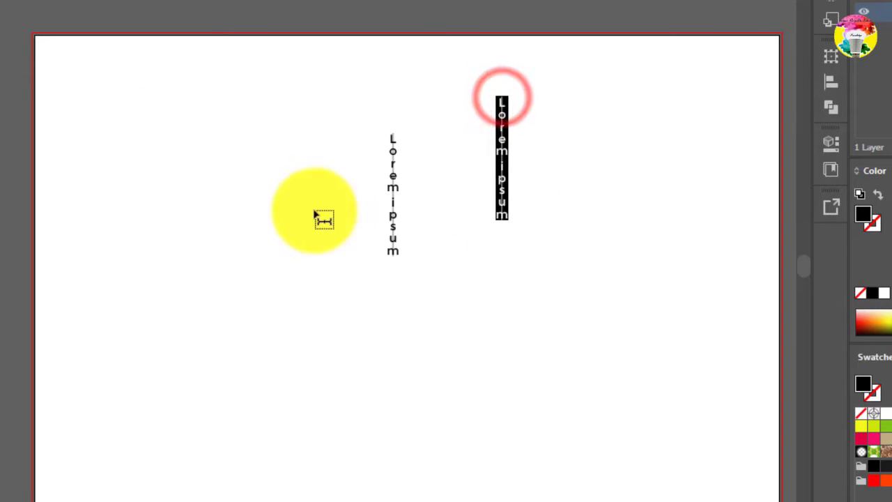
left_click(251, 106)
left_click_drag(259, 82, 168, 339)
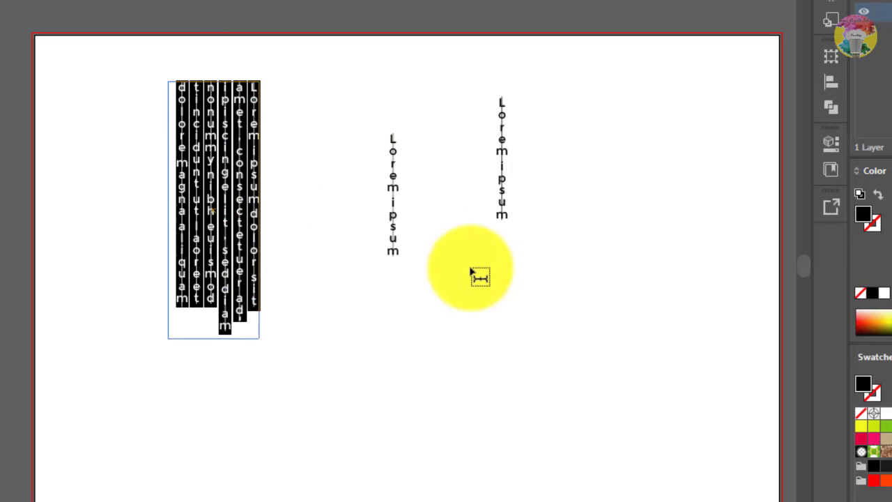
Step: Add another vertical point text beside the others and replace its placeholder with a phone number
left_click(622, 121)
left_click(633, 143)
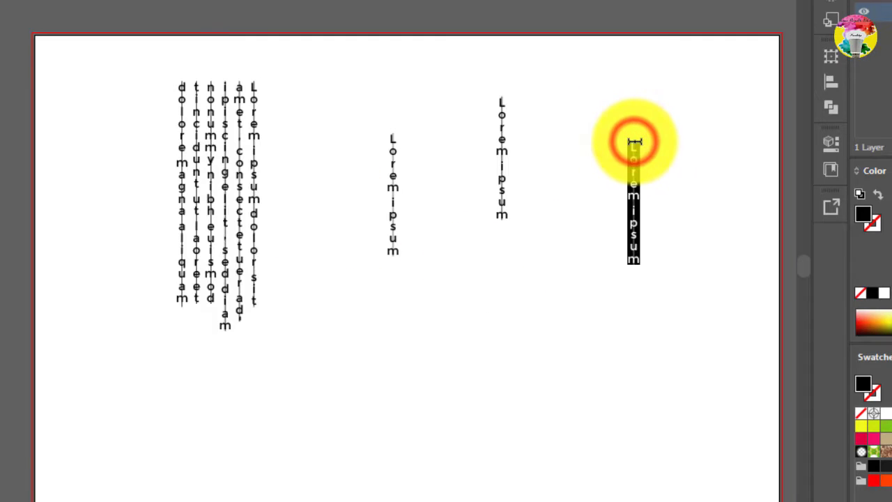
key("BackSpace")
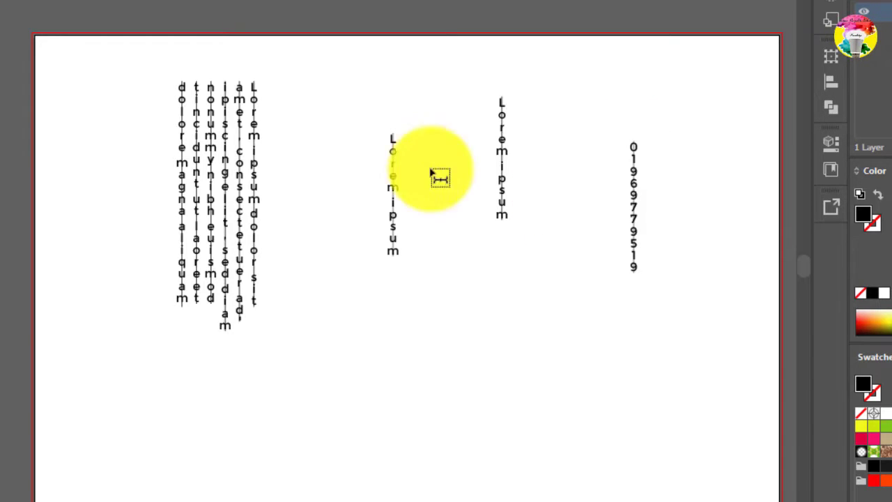
left_click(1, 1)
left_click(611, 362)
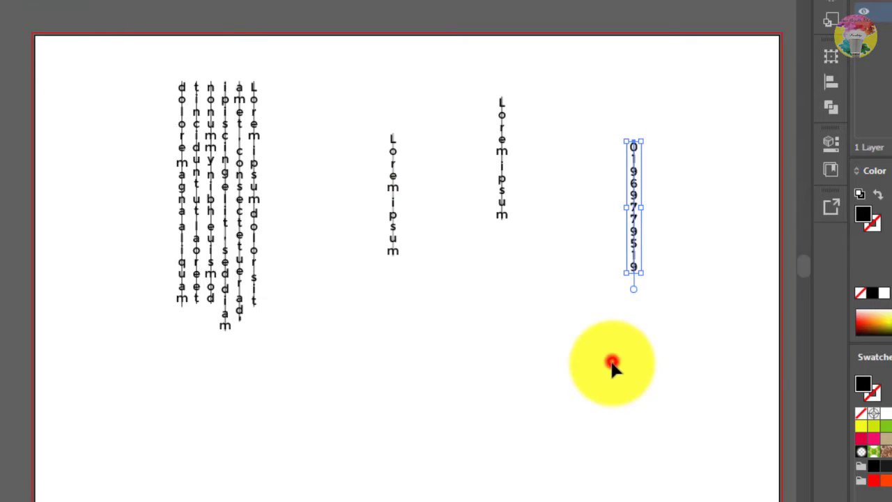
Step: Enlarge and widen the vertical phone number text, and move it closer to the neighbouring Lorem ipsum text
left_click(632, 207)
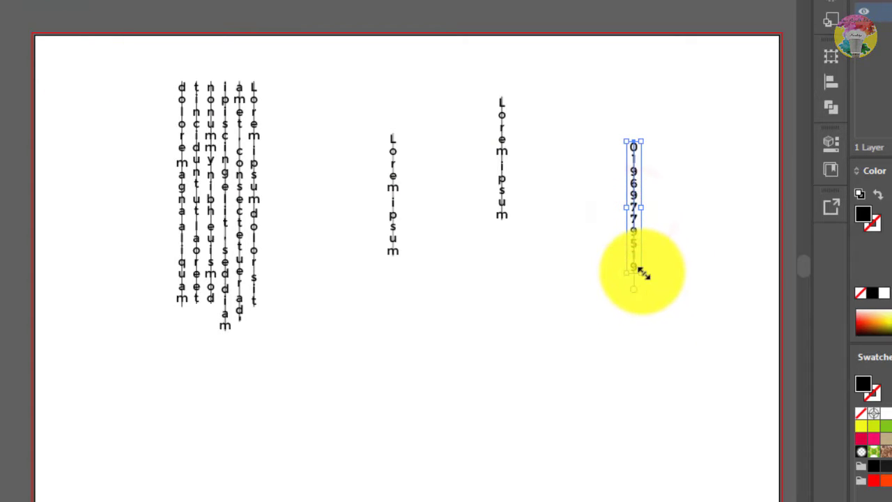
left_click_drag(641, 270, 655, 418)
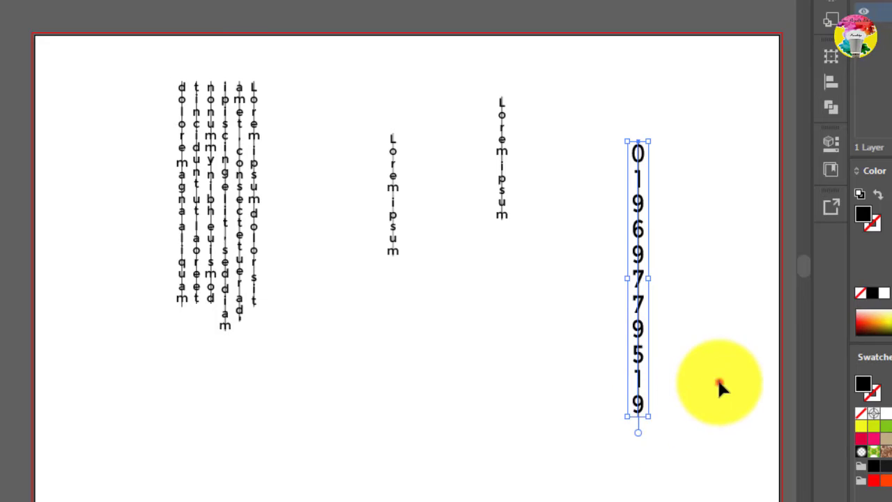
left_click(703, 376)
left_click(637, 345)
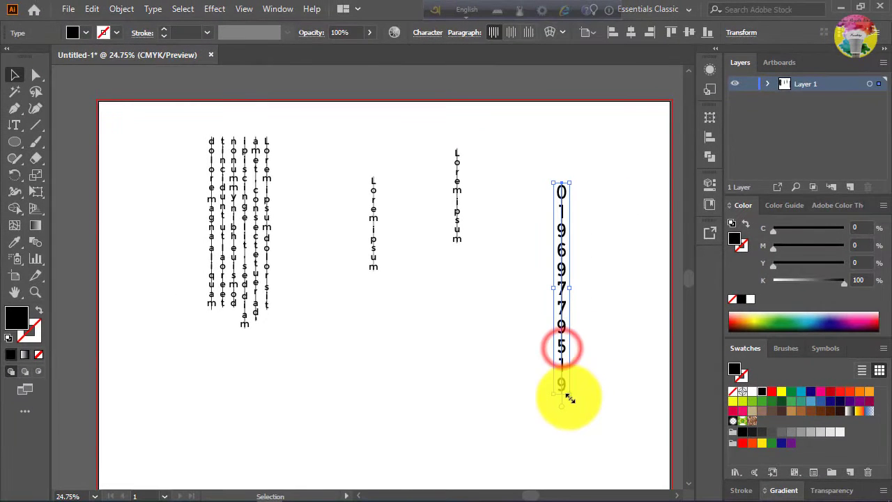
left_click_drag(569, 397, 613, 443)
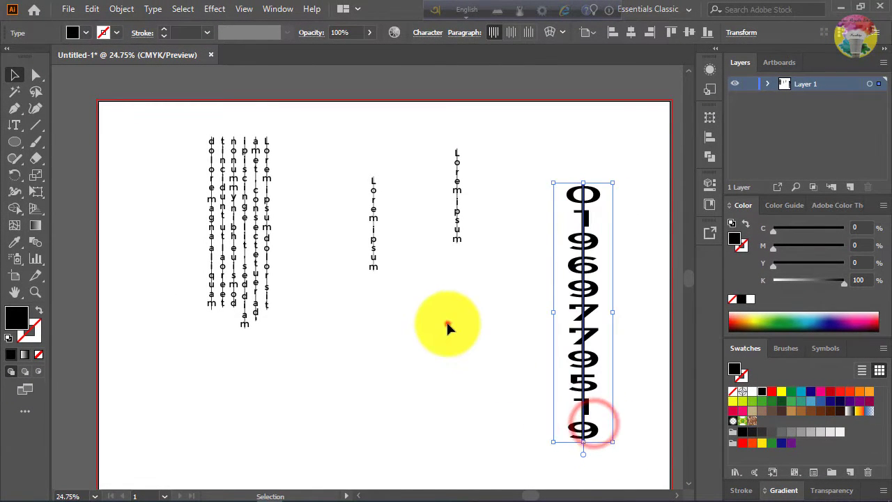
left_click(444, 323)
left_click_drag(580, 305, 532, 273)
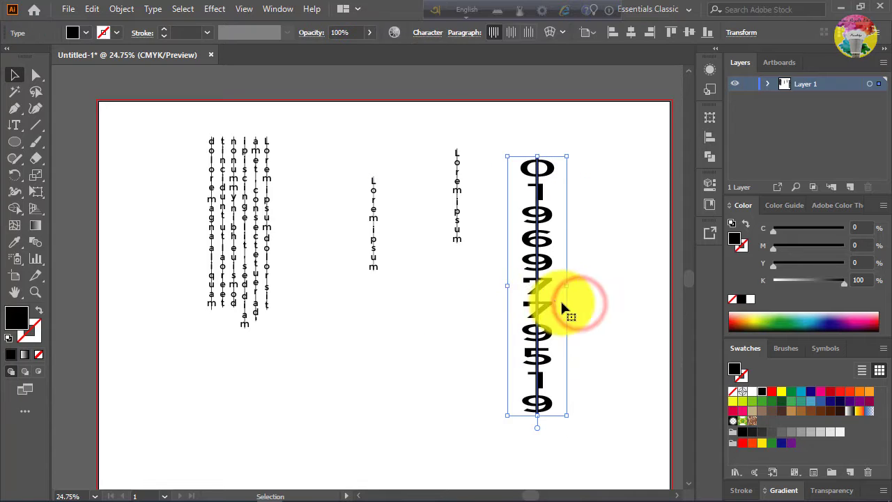
left_click(588, 268)
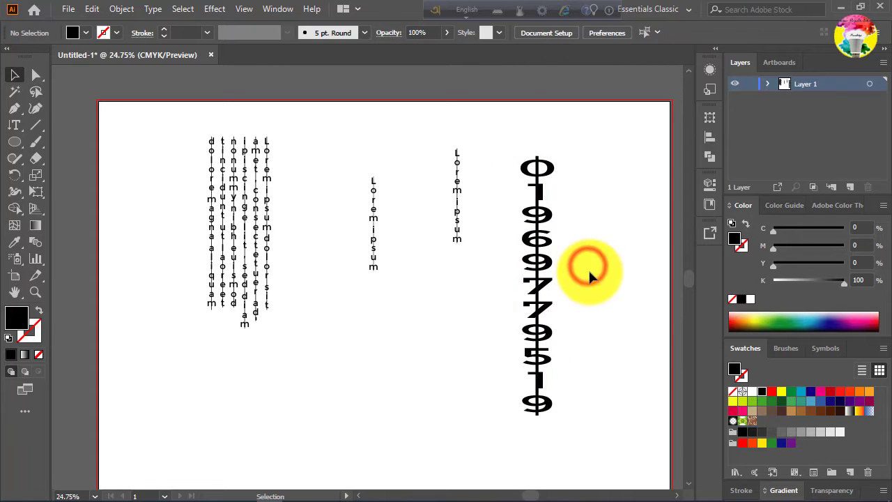
Step: Remove the strikethrough from the vertical phone number text
left_click(458, 197)
left_click(496, 236)
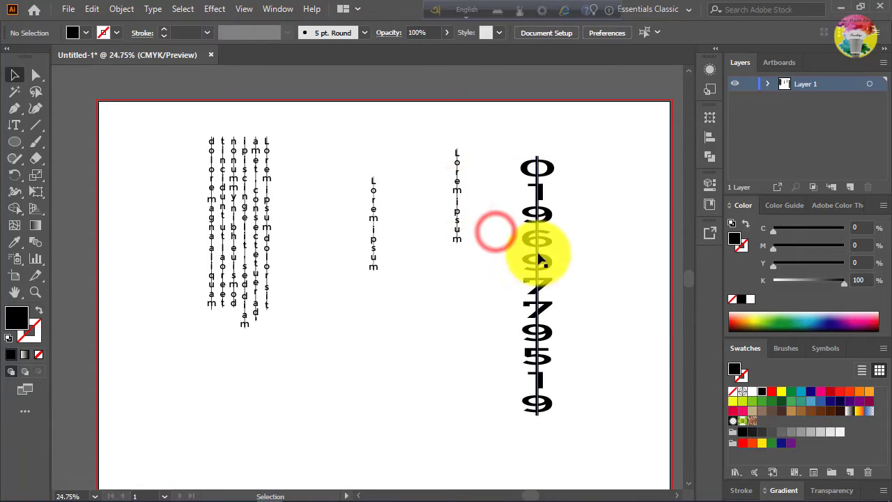
left_click(538, 253)
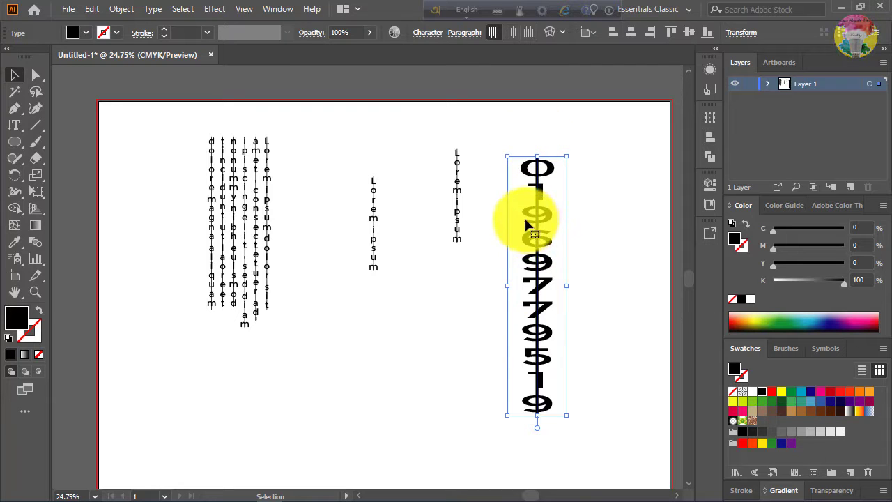
left_click(427, 32)
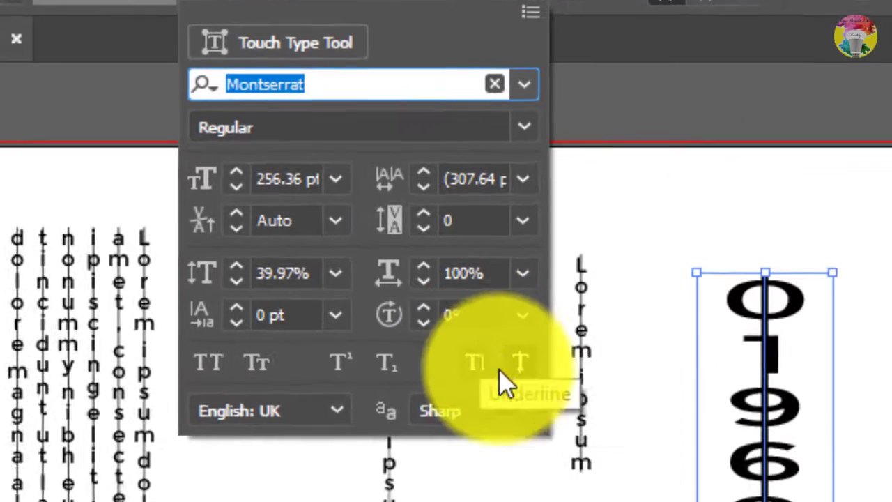
left_click(521, 365)
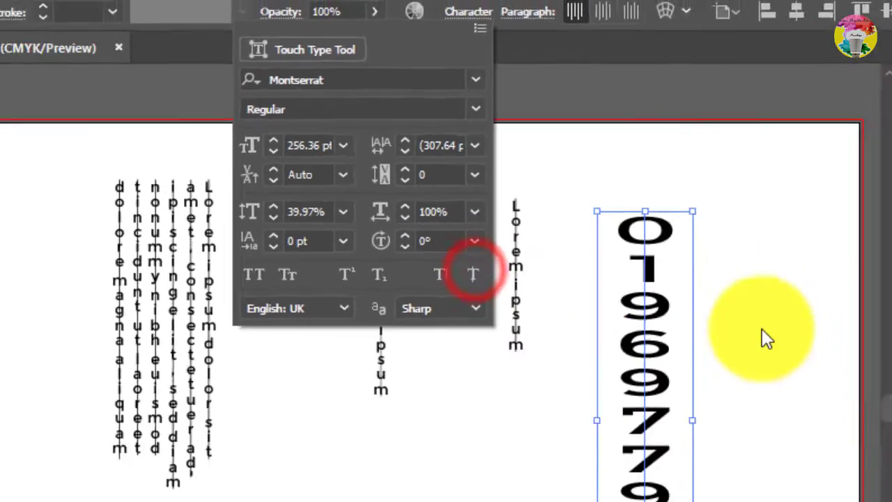
left_click(608, 227)
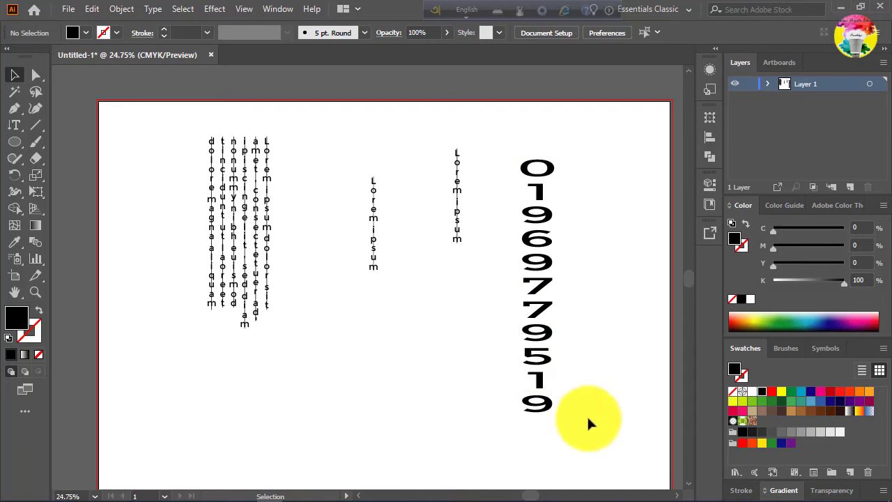
Step: Delete all vertical text objects from the artboard and activate the horizontal Type Tool
left_click_drag(591, 369, 139, 165)
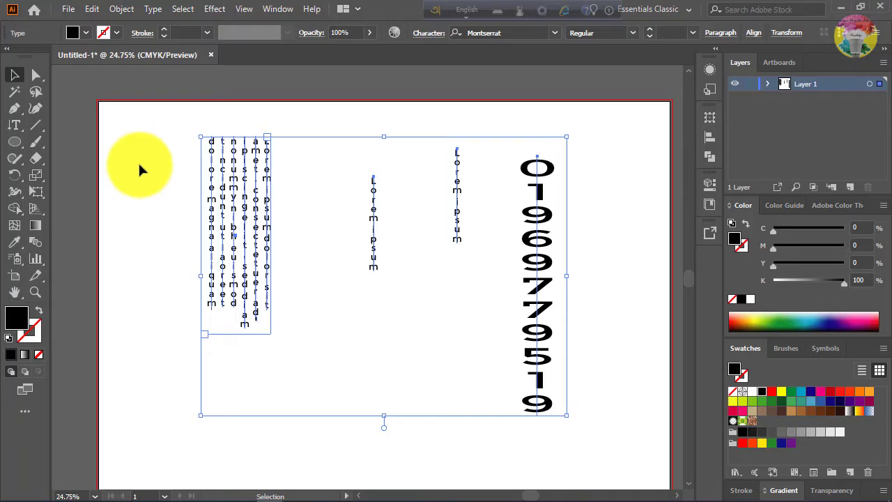
key("Delete")
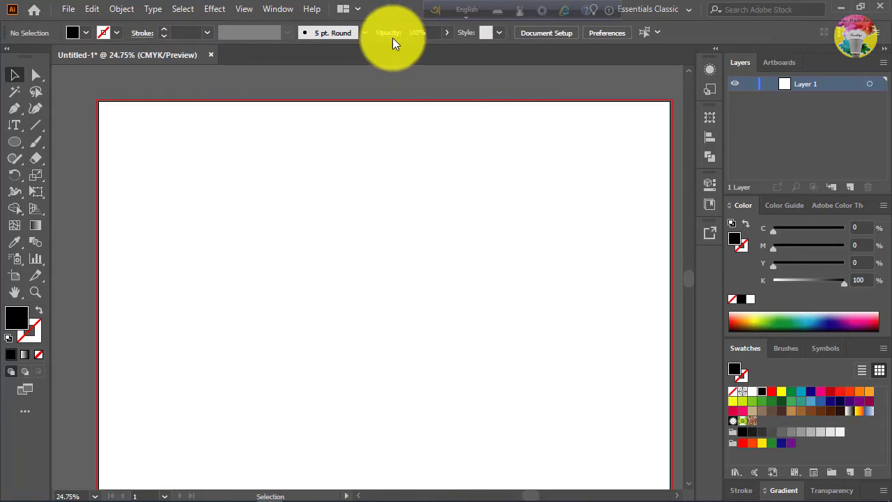
left_click(13, 126)
left_click(61, 129)
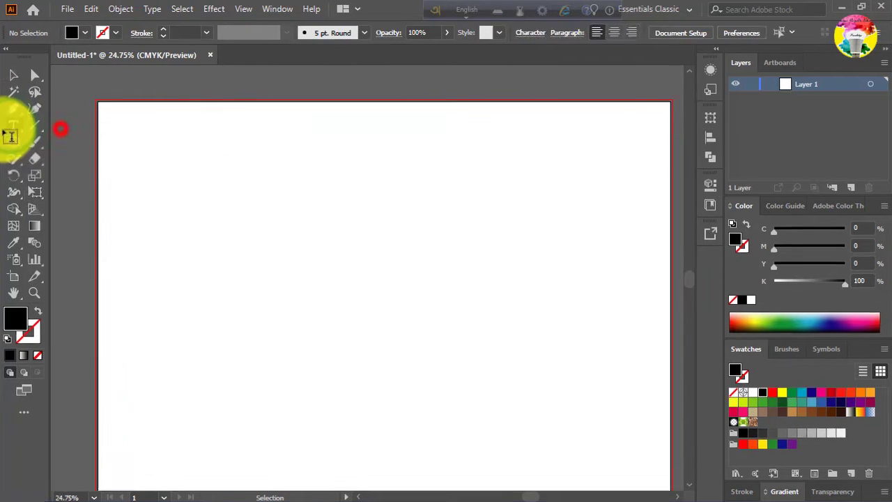
Step: Look over the Character settings and the list of available panels
left_click(523, 33)
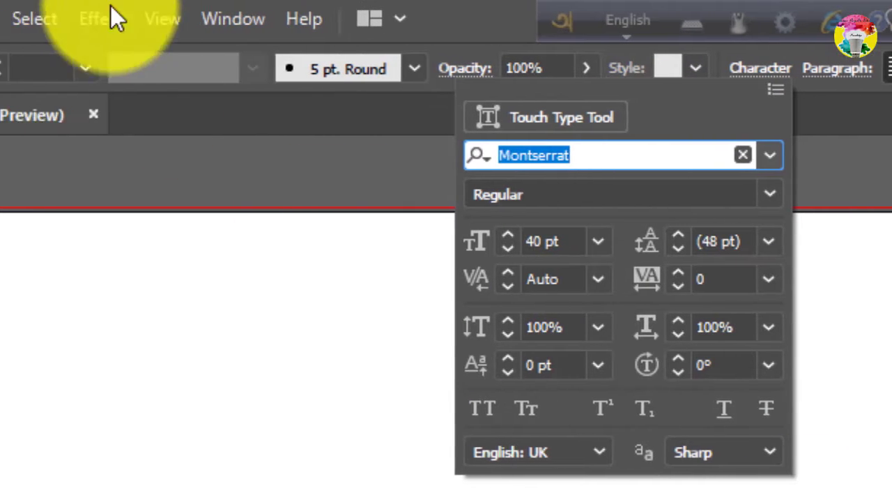
left_click(315, 15)
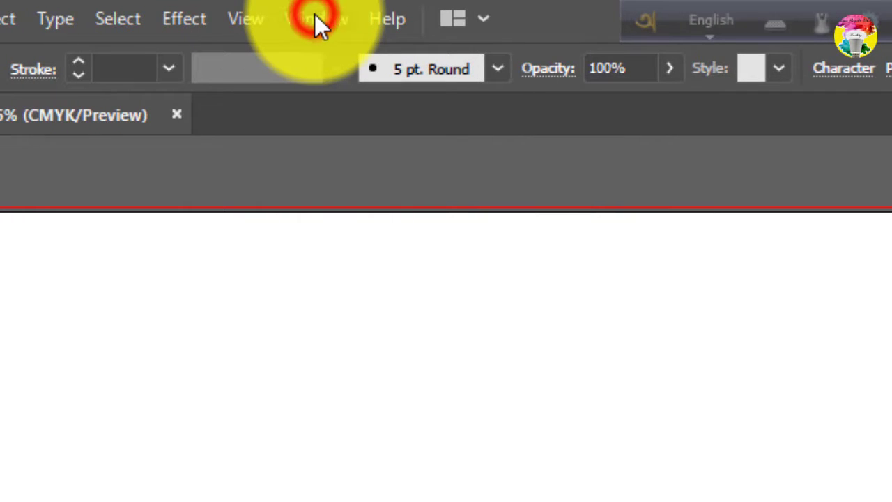
left_click(314, 16)
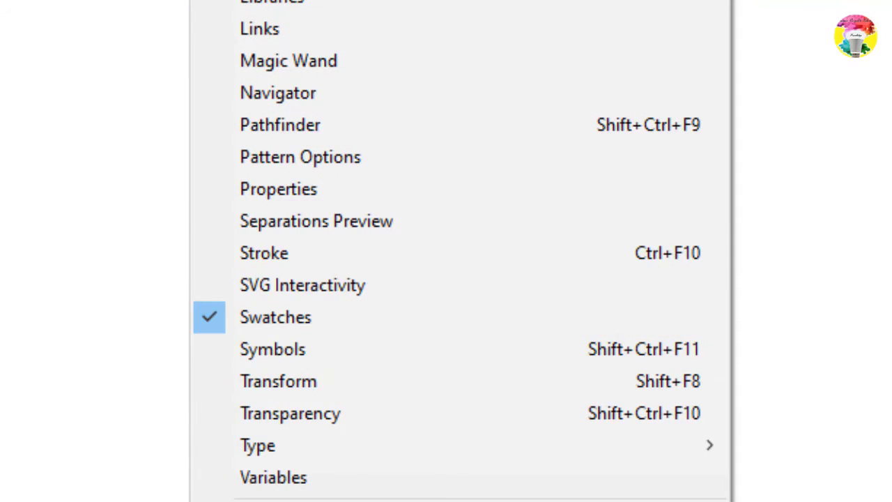
left_click(154, 24)
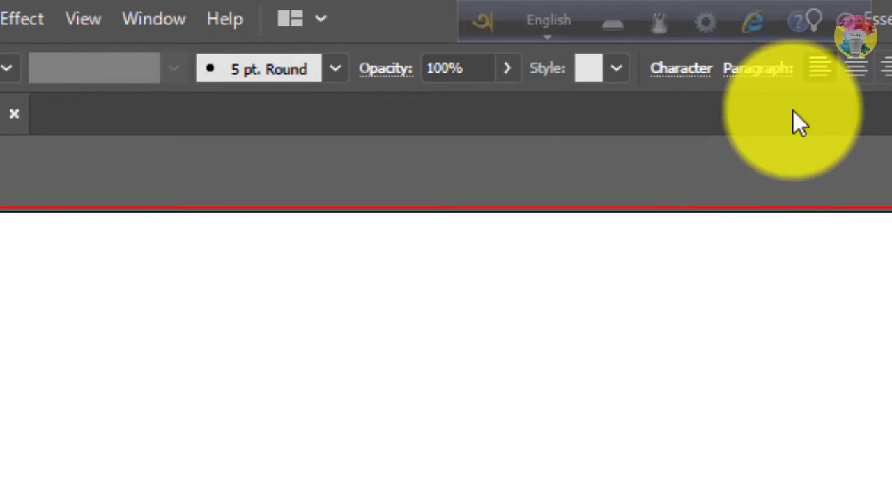
left_click(685, 68)
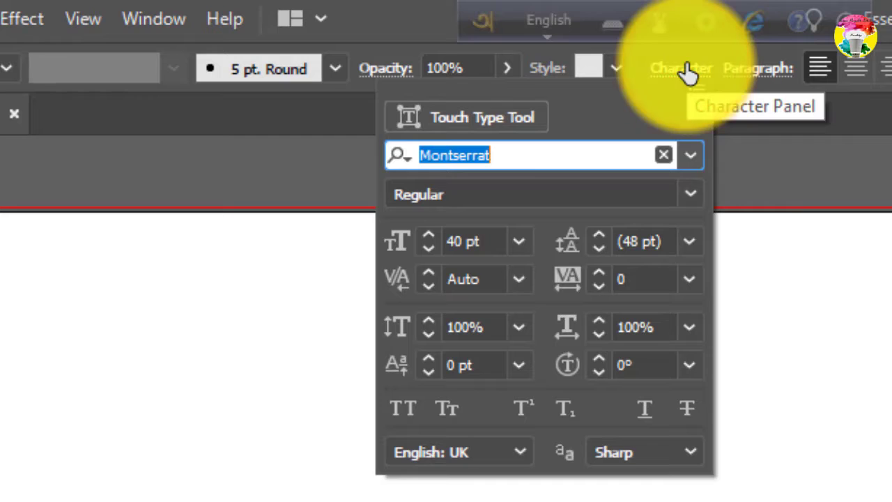
left_click(686, 67)
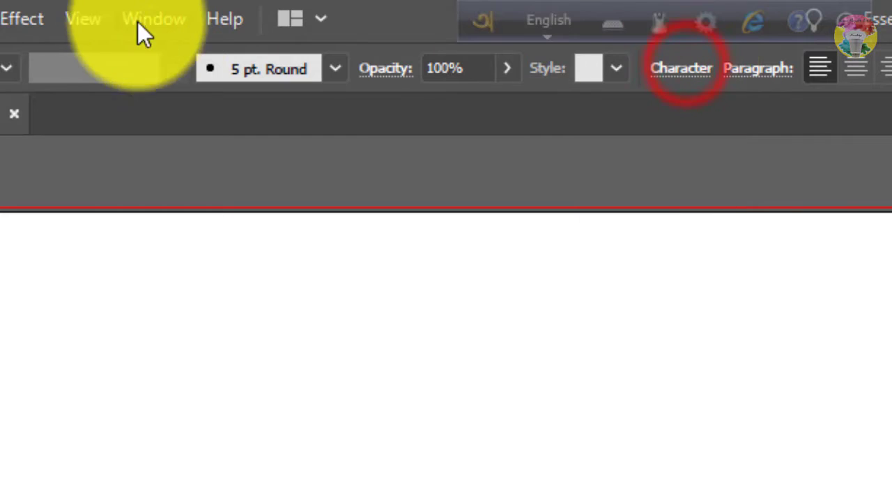
Step: Browse the available panels to find the Type group with its Character entry, and undo any stray text placed on the canvas
left_click(155, 21)
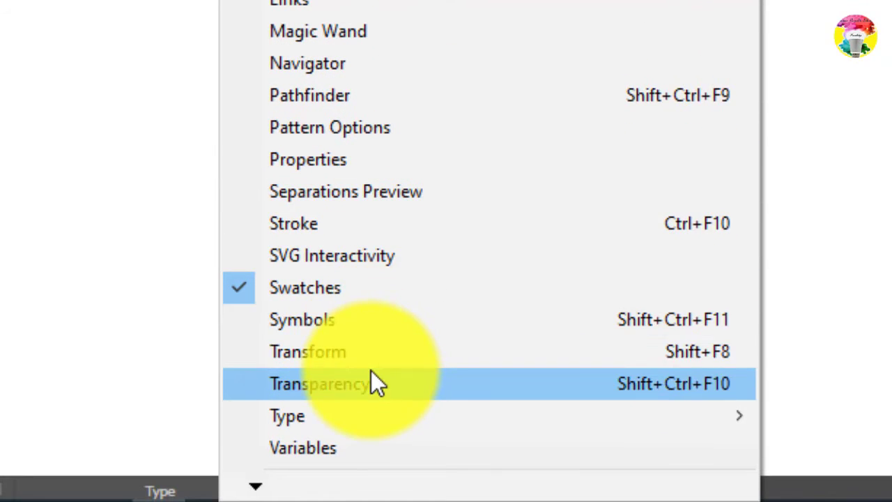
key("Down")
key("Down")
key("Down")
key("Down")
key("Down")
key("Down")
key("Down")
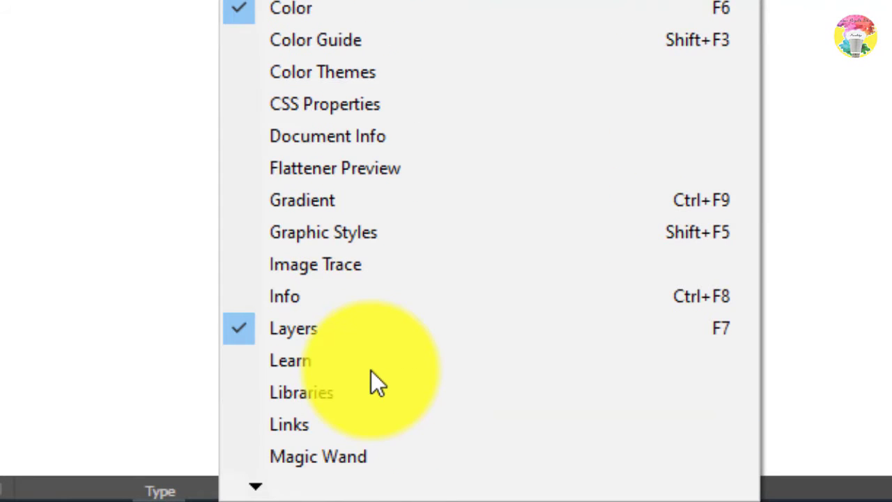
key("Up")
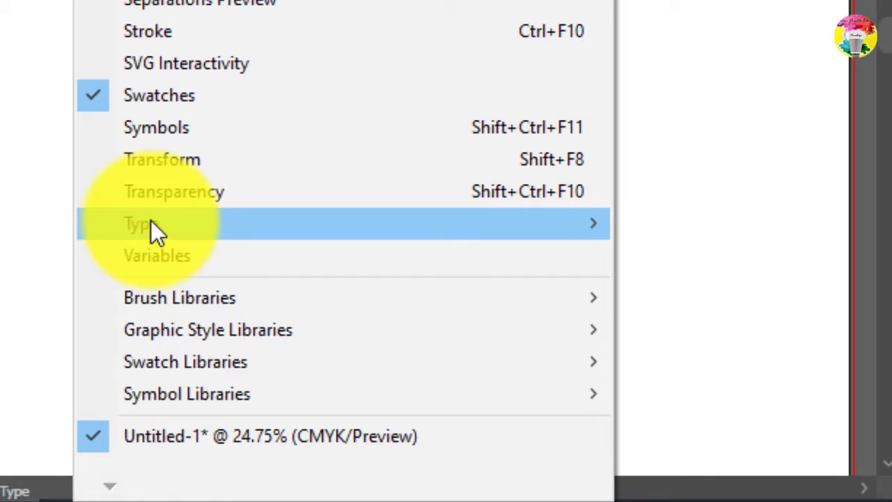
mouse_move(285, 226)
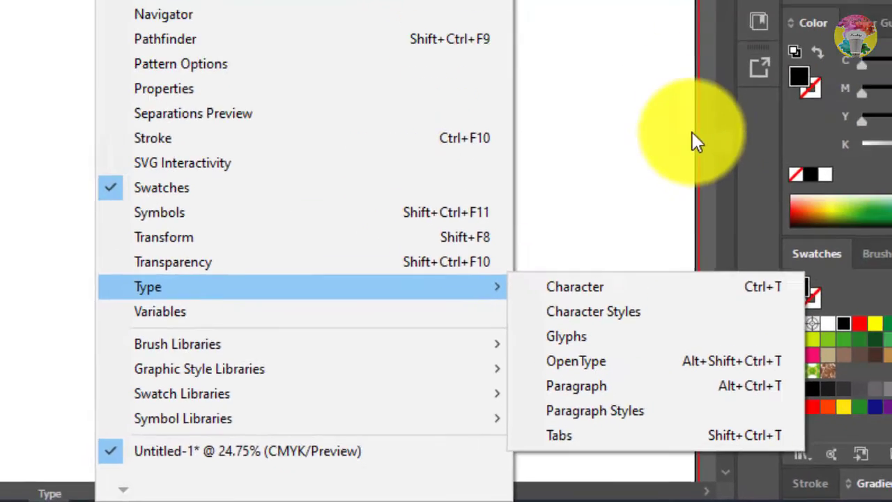
left_click(676, 16)
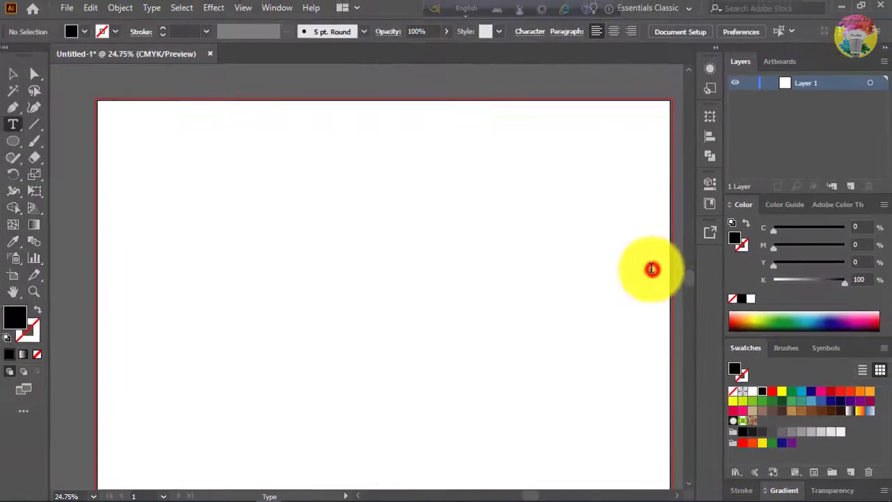
left_click(652, 269)
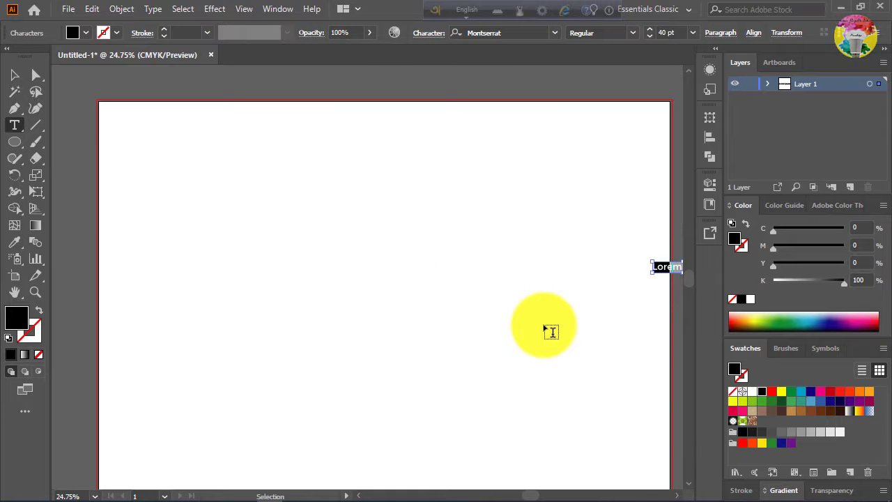
key("ctrl+z")
Step: Open the Character panel and view the Paragraph and OpenType settings grouped with it, returning to the Character settings
key("ctrl+t")
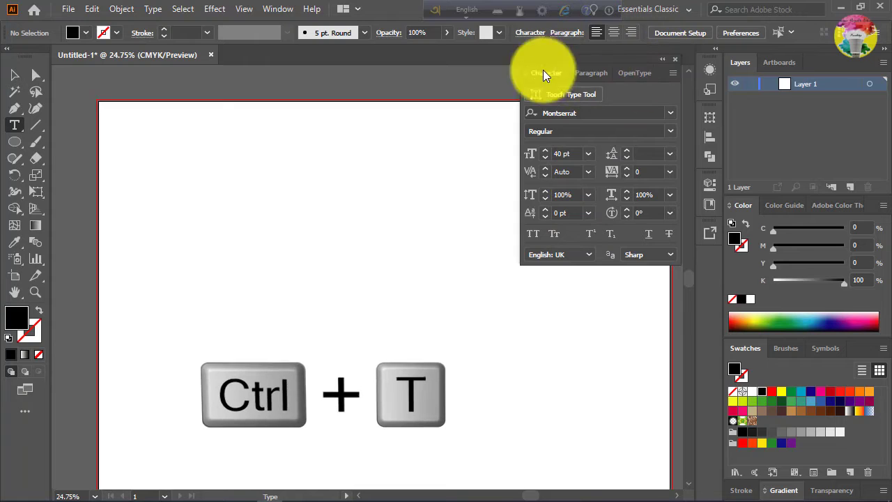
left_click_drag(633, 55, 560, 80)
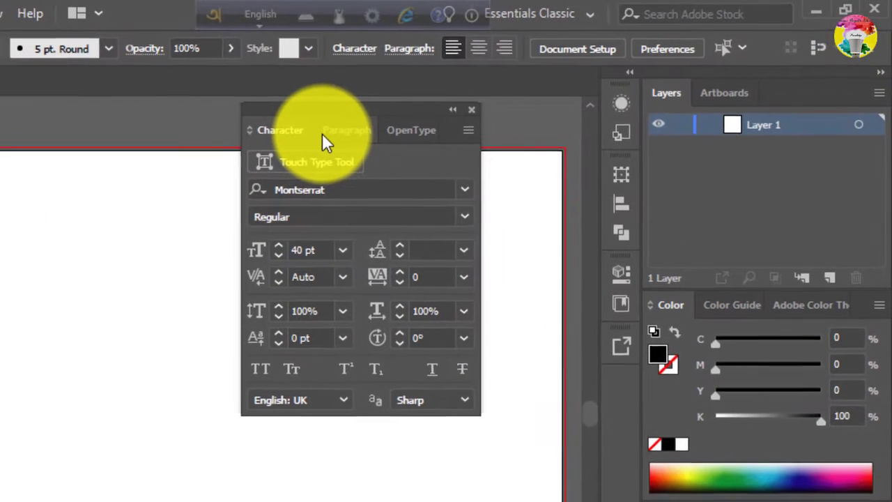
left_click(322, 132)
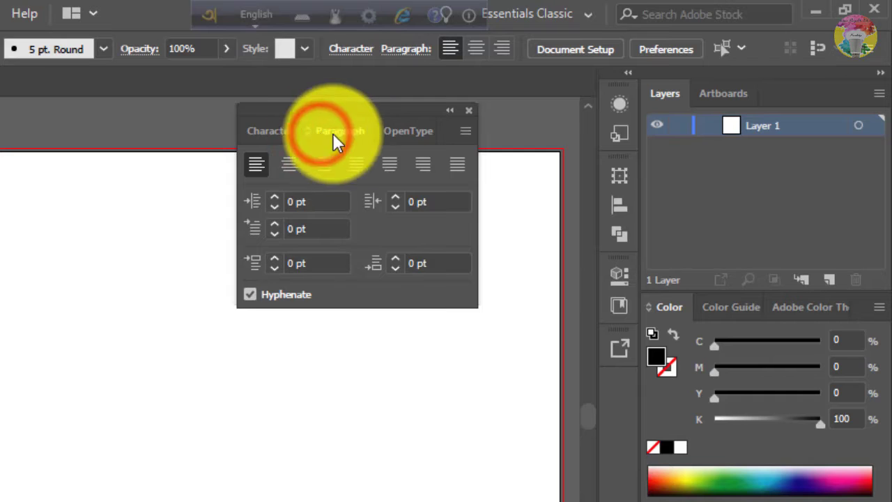
left_click(389, 133)
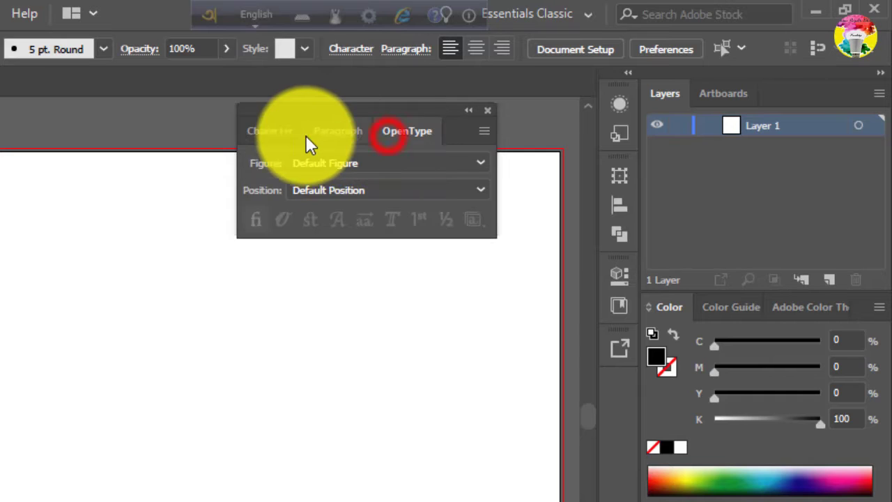
left_click(274, 133)
Step: Move the Character panel group beside the docked panels and collapse it to icons
left_click_drag(355, 111, 471, 114)
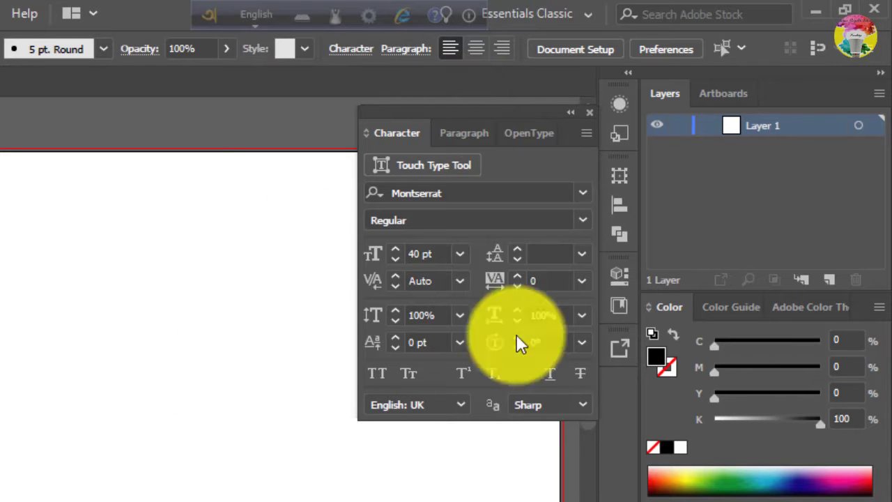
left_click_drag(478, 110, 539, 64)
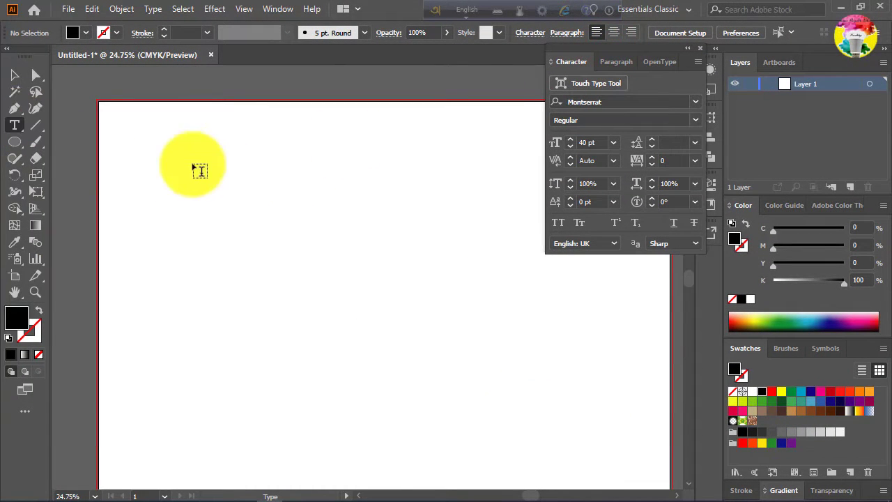
left_click(687, 48)
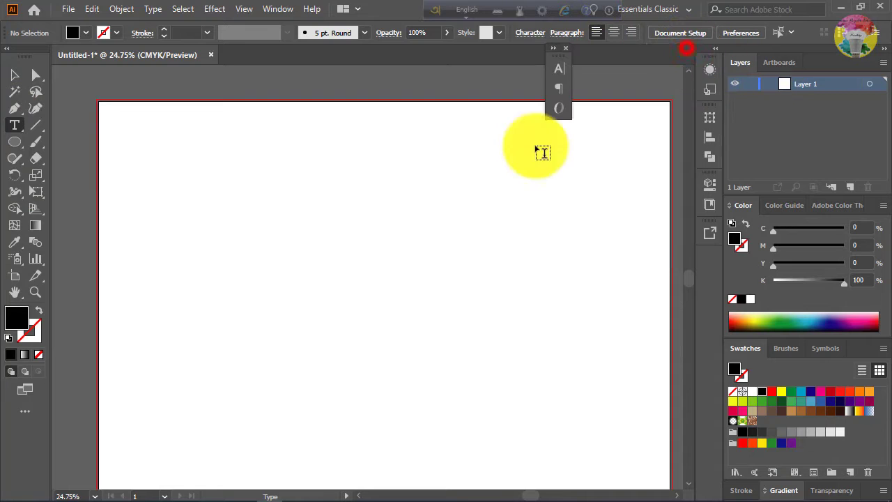
Step: Create an area text frame covering most of the artboard, and check the selected Lorem Ipsum paragraphs on the lipsum.com page in the browser
left_click_drag(114, 124, 662, 461)
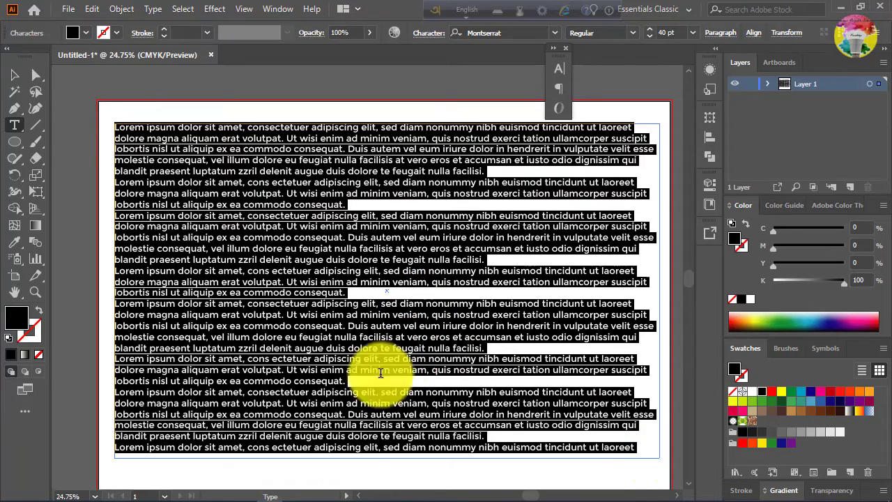
mouse_move(322, 492)
left_click(218, 492)
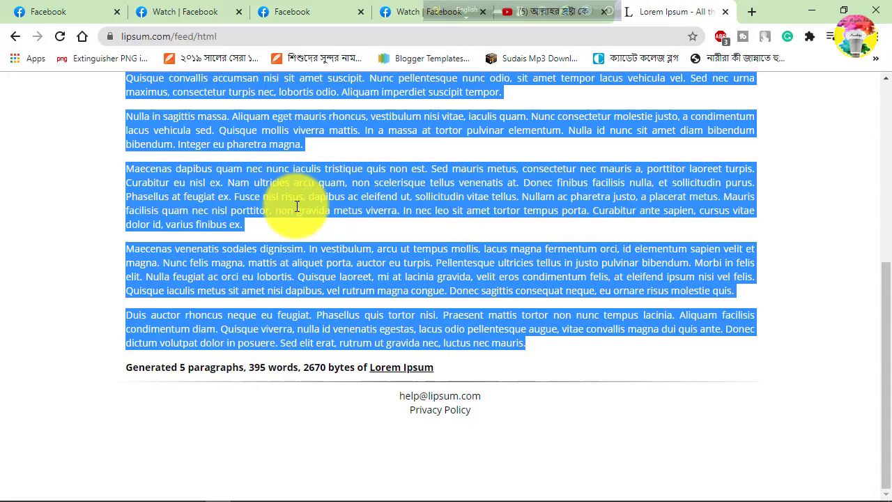
left_click(269, 492)
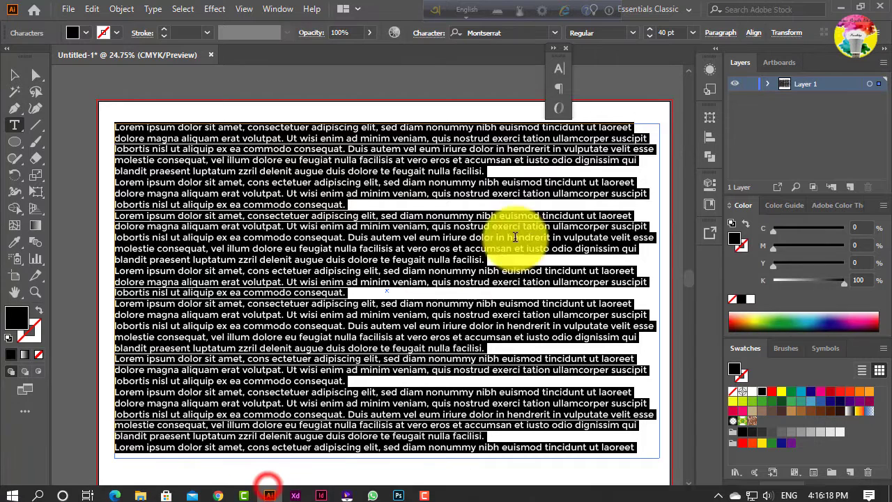
Step: Set the leading of the selected placeholder text to Auto in the Character settings, leaving the panel collapsed
left_click(559, 69)
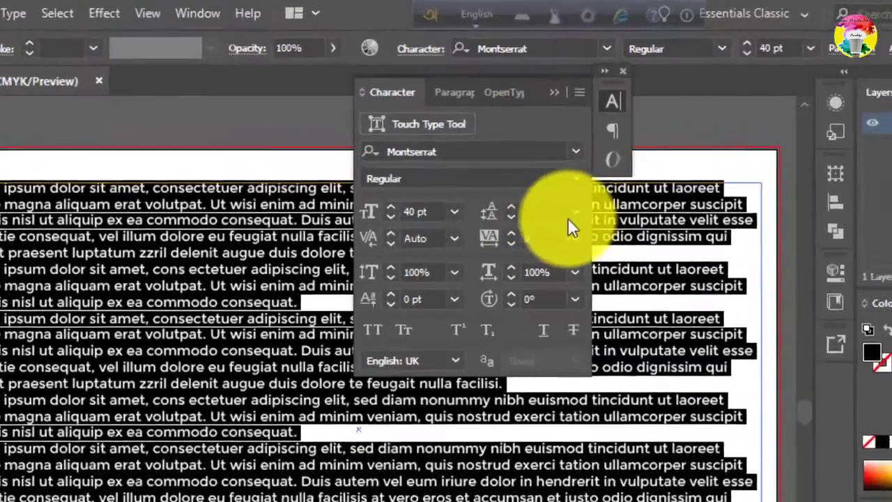
left_click(534, 145)
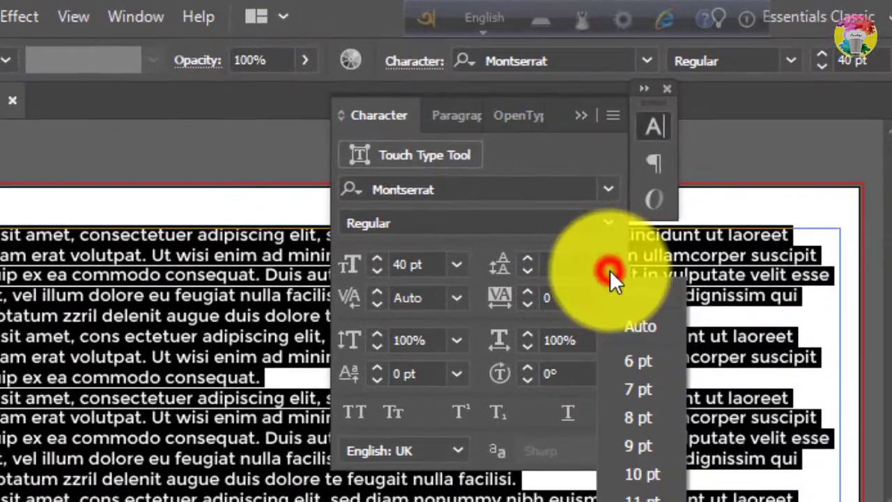
left_click(645, 319)
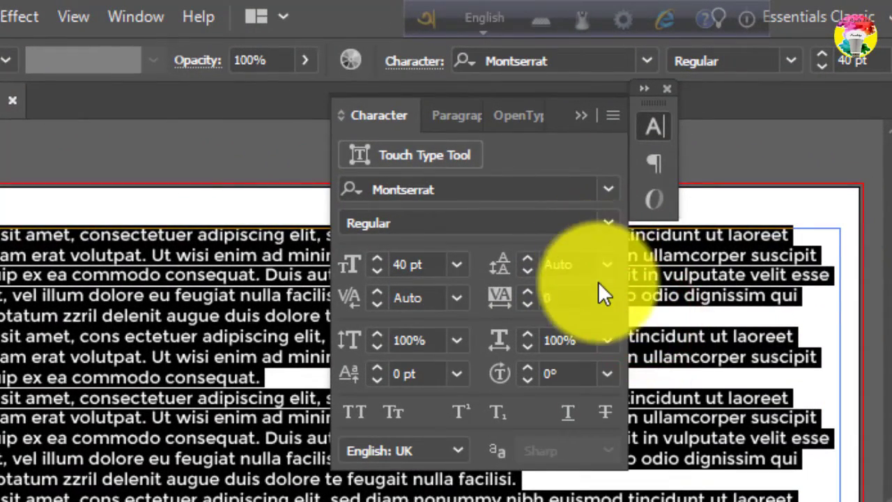
left_click(601, 264)
left_click(637, 321)
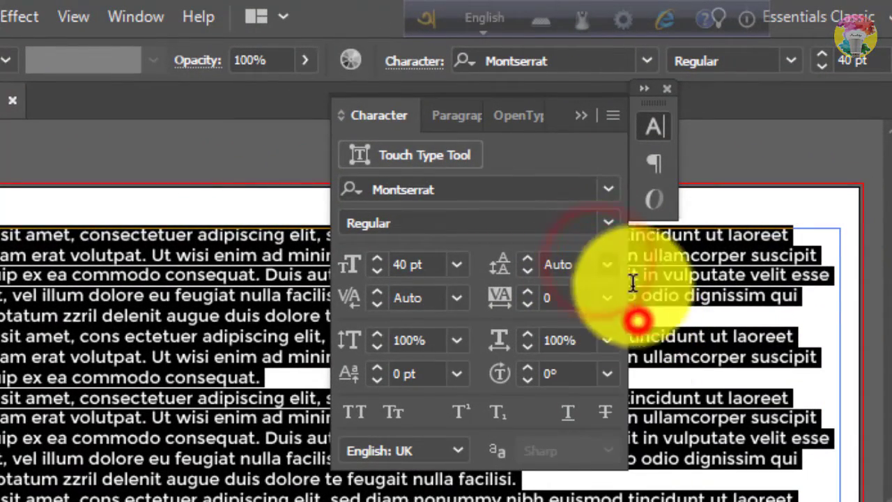
left_click(653, 126)
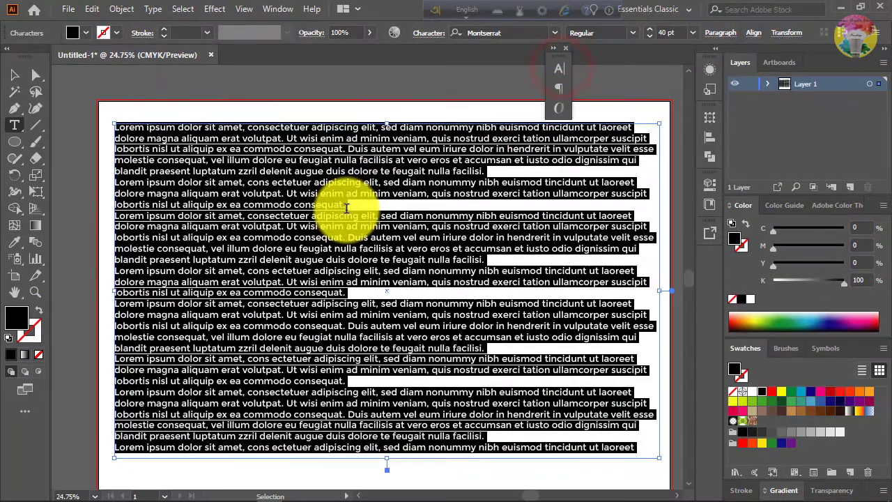
Step: Replace the placeholder text with the copied Lorem Ipsum paragraphs and deselect the text frame
key("ctrl+v")
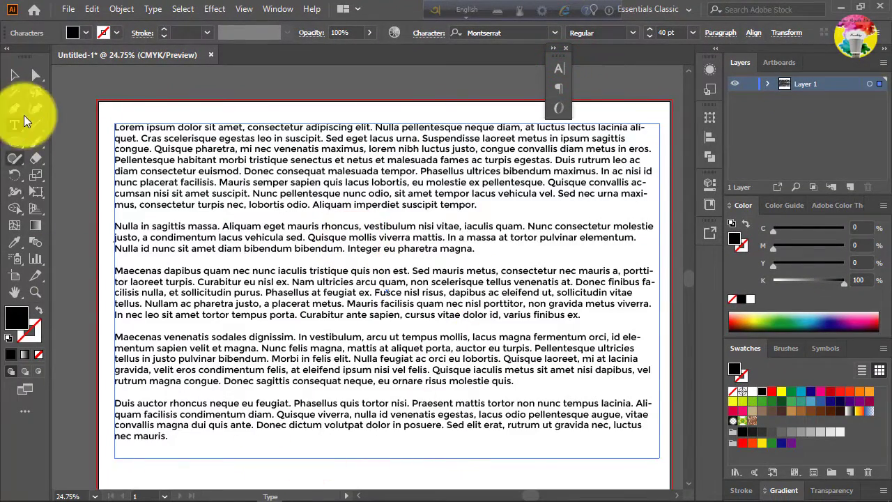
left_click(15, 74)
left_click(424, 463)
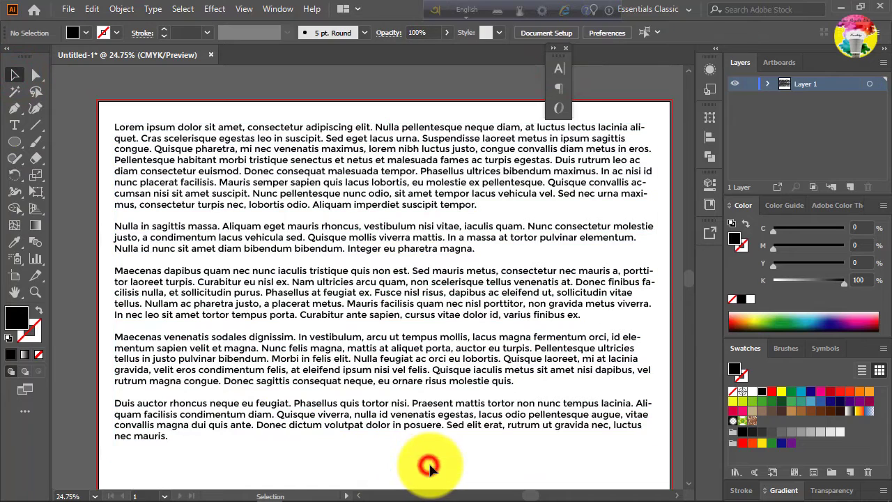
Step: Move the collapsed type panels off the text, and narrow the text frame from its right side to about a third of its width
left_click_drag(562, 63, 614, 48)
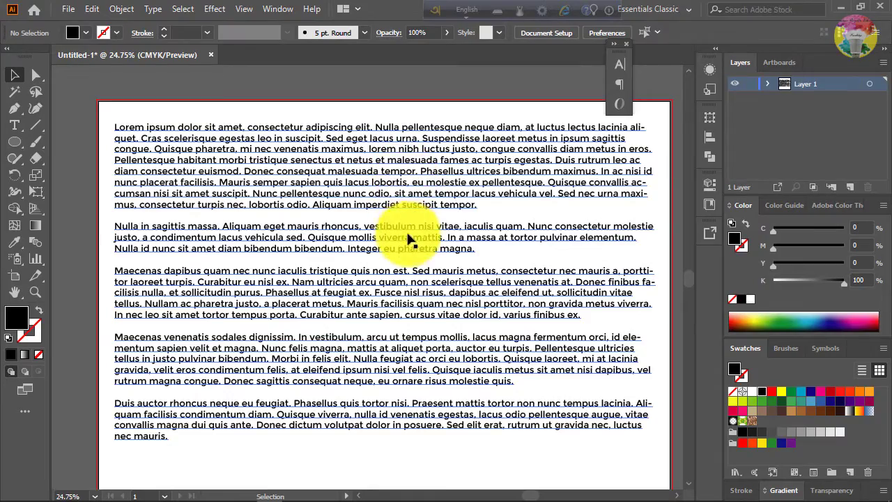
left_click_drag(617, 56, 650, 40)
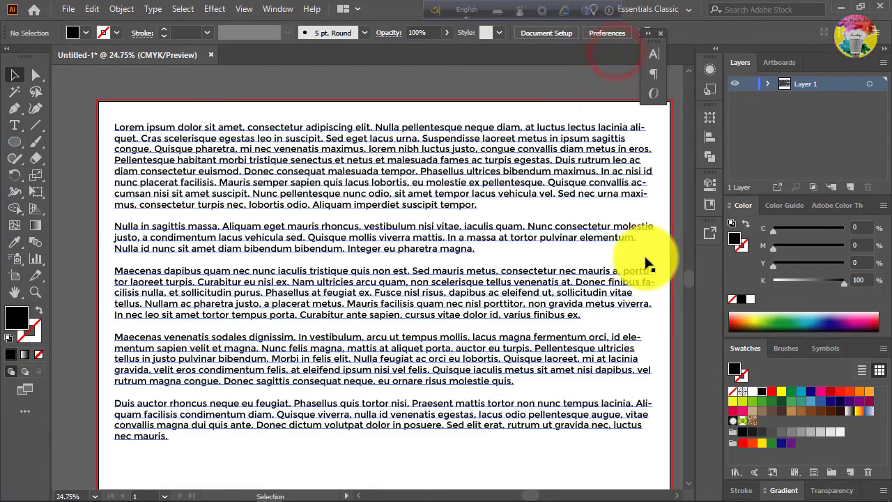
left_click(556, 240)
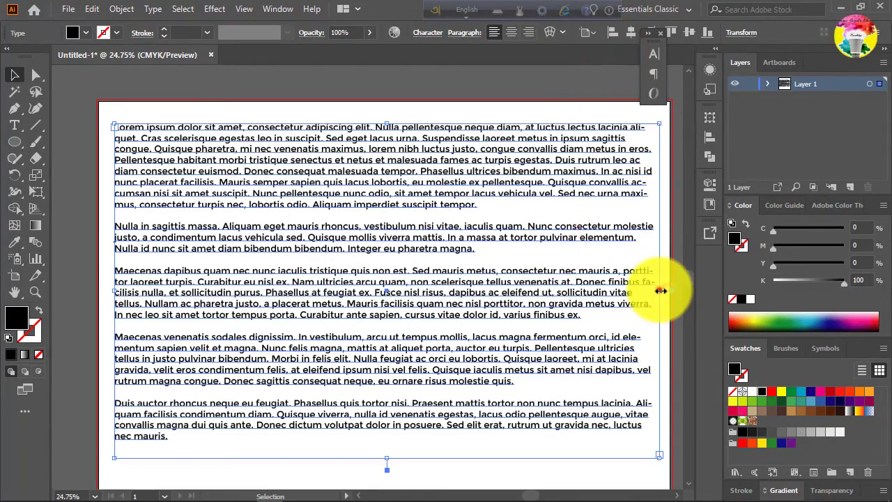
left_click_drag(661, 290, 296, 273)
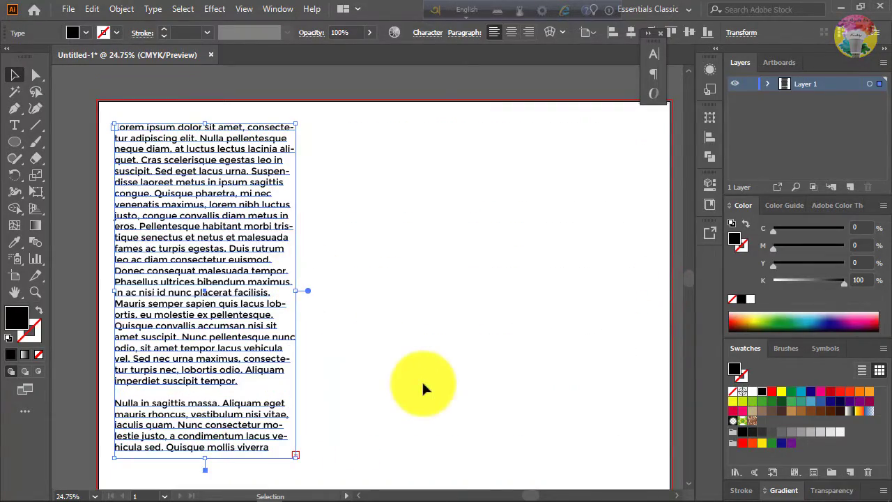
left_click(422, 381)
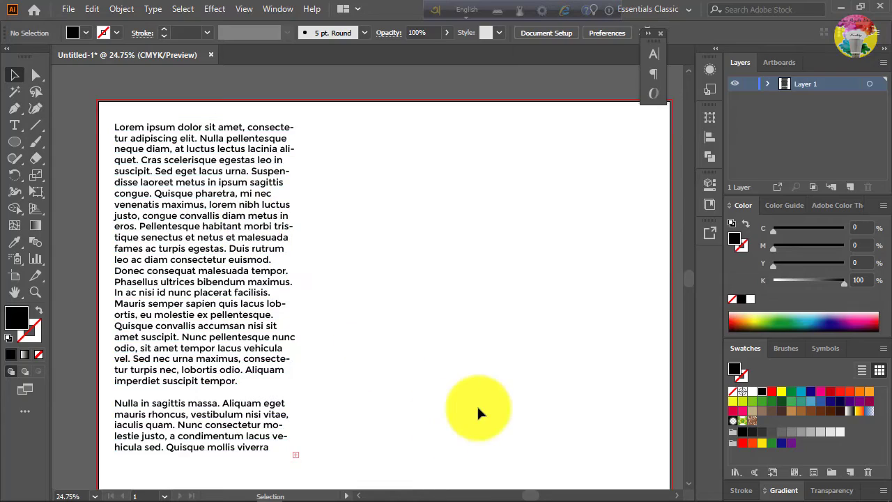
Step: Select the narrowed Lorem Ipsum text frame and pick up its overflow text from the out port at its lower-right corner
scroll(477, 404, "down", 2)
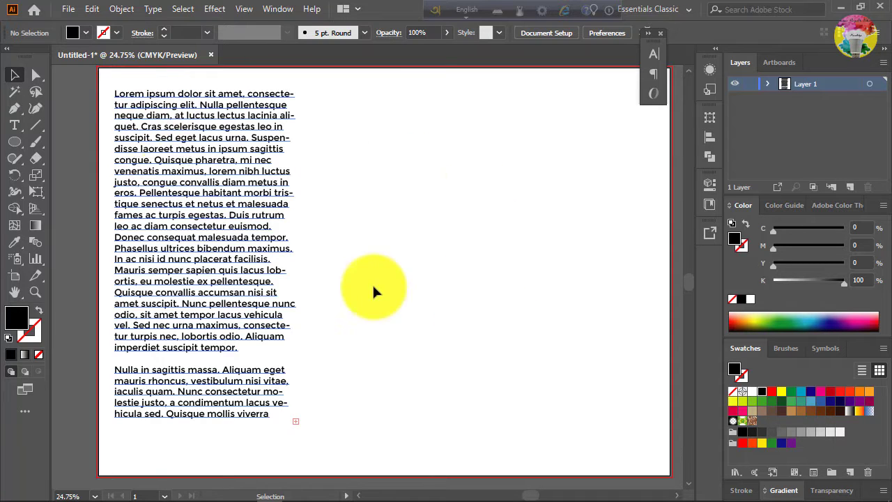
left_click(218, 307)
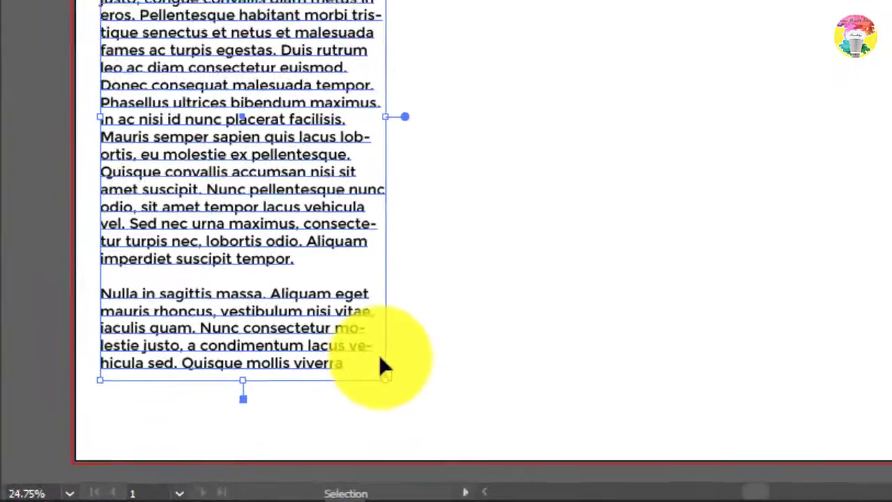
key("a")
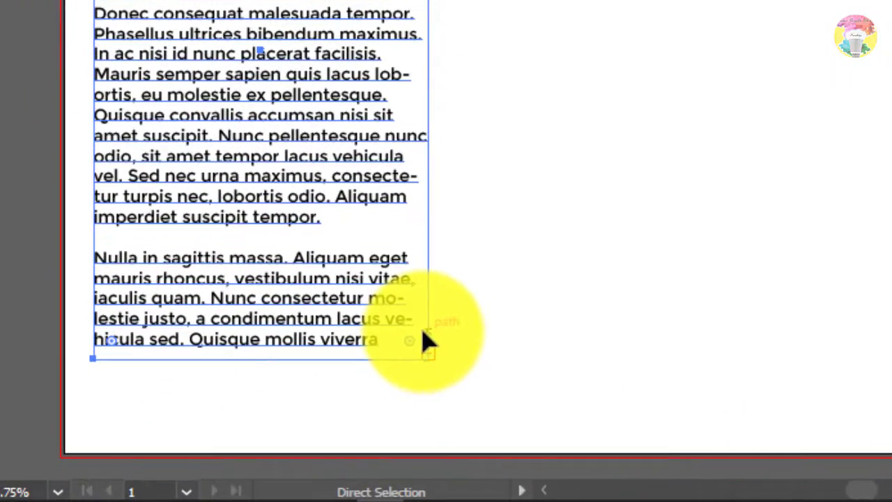
key("z")
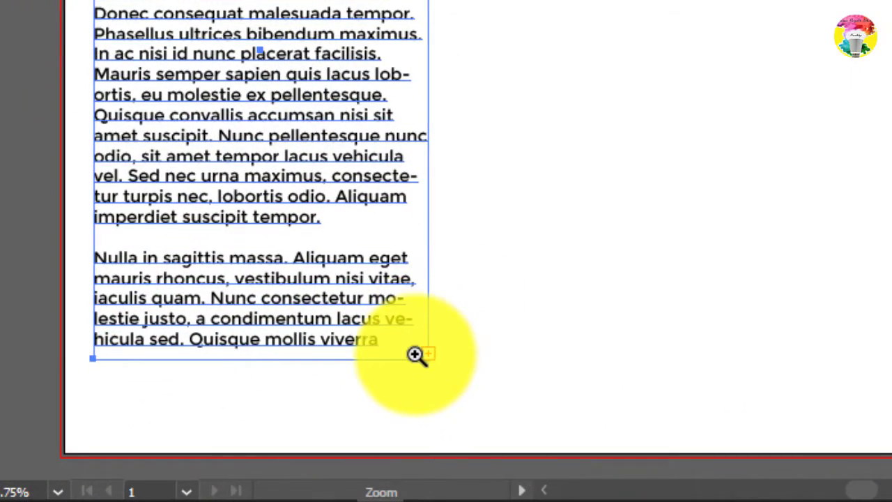
key("ctrl+plus")
key("ctrl+plus")
key("ctrl+plus")
key("ctrl+plus")
key("space")
left_click_drag(765, 354, 353, 0)
left_click_drag(351, 189, 334, 117)
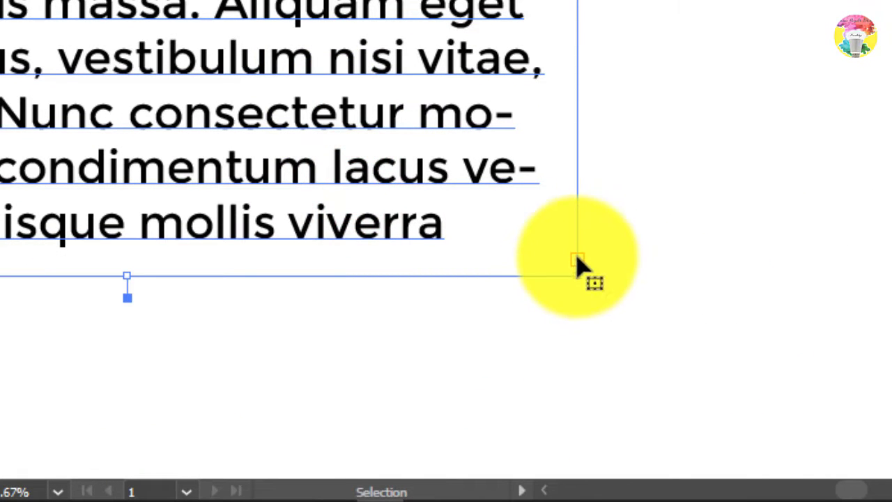
left_click(579, 260)
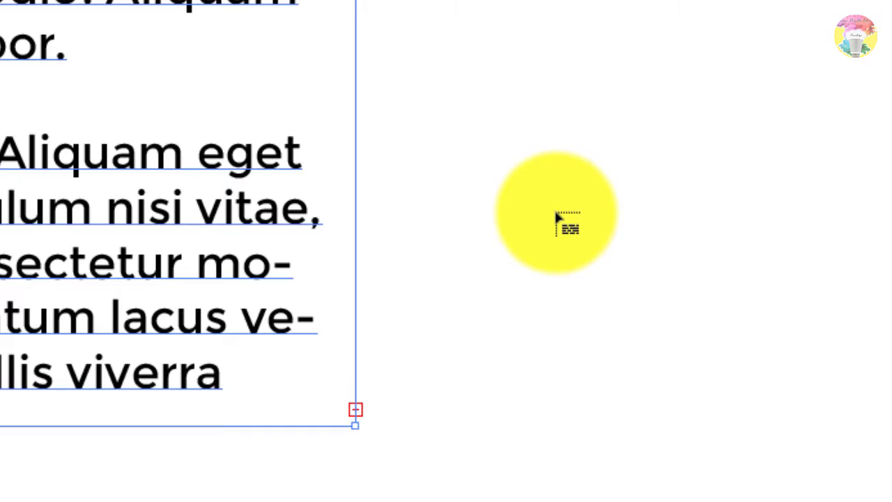
Step: Place the overflow text in a second linked frame beside the first column, aligned with its top and about equally tall
key("ctrl+minus")
key("ctrl+minus")
key("ctrl+minus")
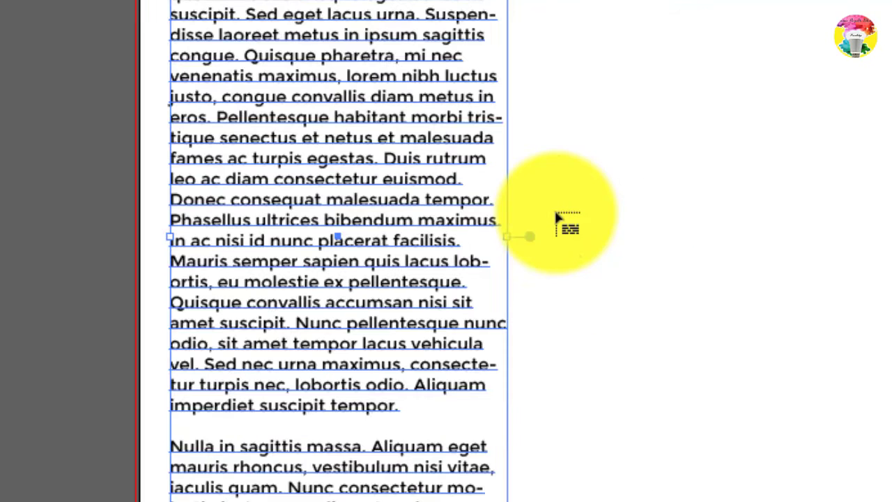
left_click_drag(557, 219, 261, 200)
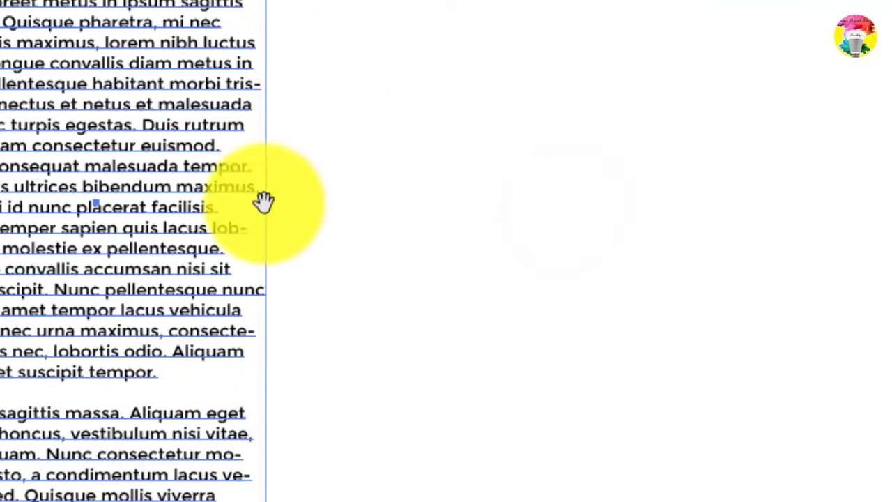
scroll(230, 493, "down", 1)
scroll(384, 193, "up", 4)
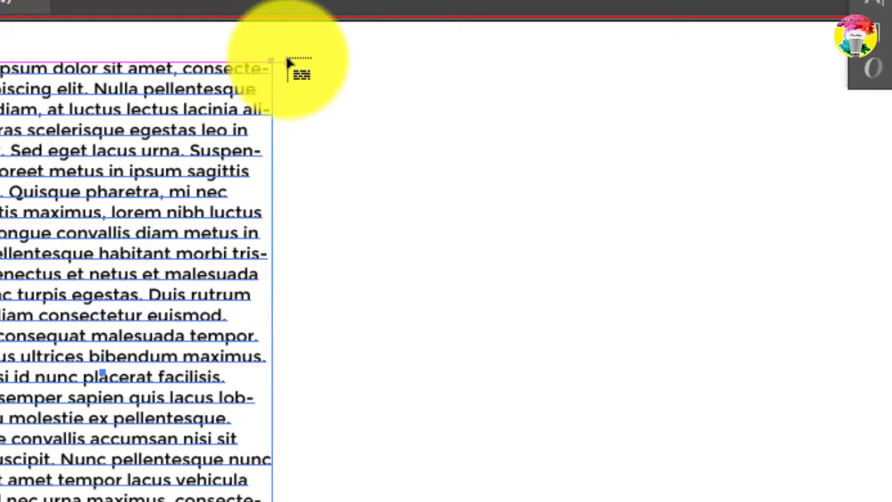
left_click_drag(305, 64, 621, 364)
scroll(339, 28, "down", 5)
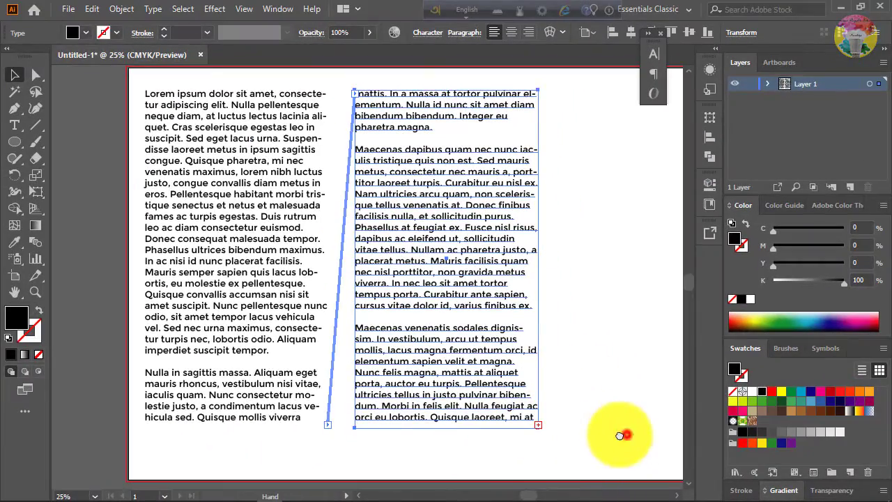
left_click_drag(619, 436, 568, 420)
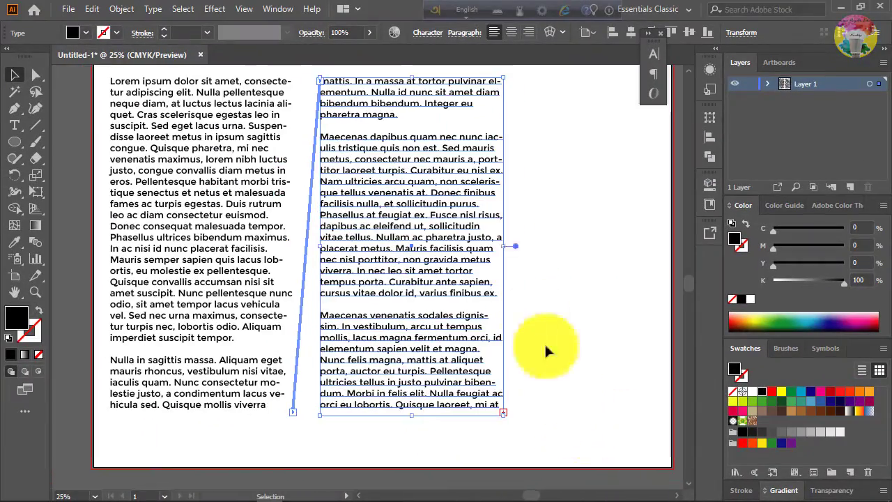
Step: Narrow both text columns slightly from their right sides, and shift the second one about 1.08 in left towards the first
left_click_drag(503, 248, 492, 249)
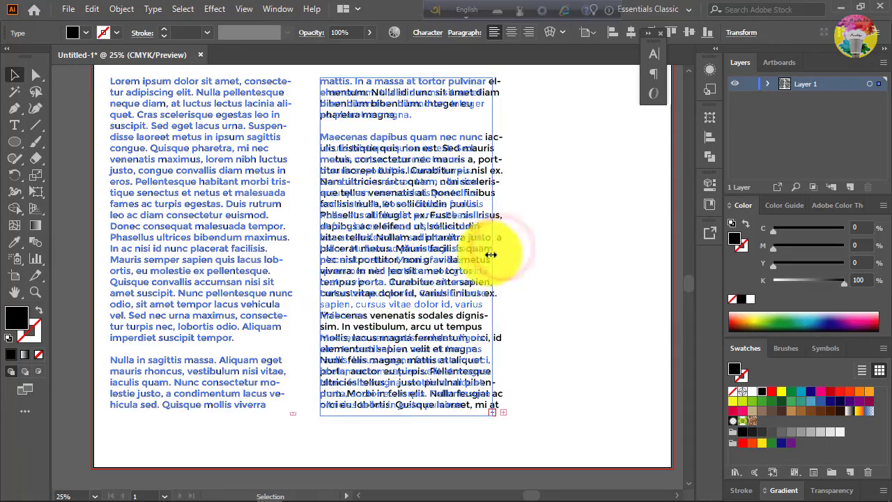
left_click(273, 225)
left_click_drag(294, 246, 273, 251)
left_click(398, 244)
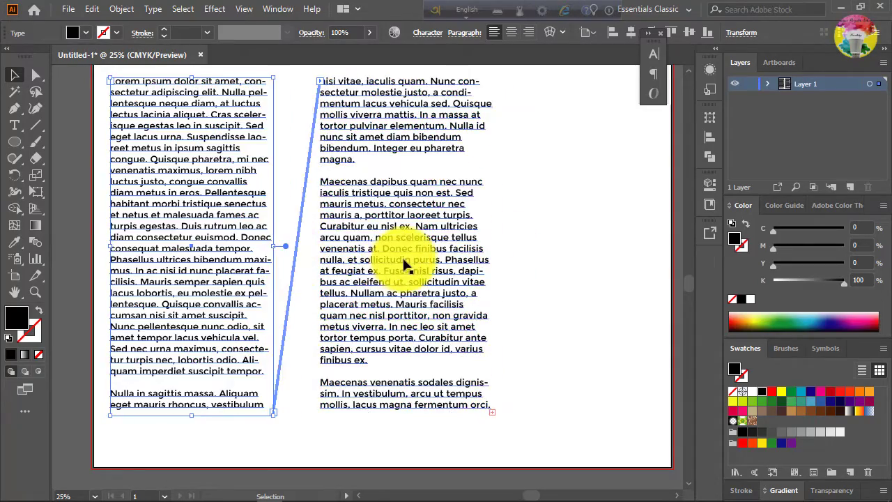
left_click_drag(408, 256, 391, 251)
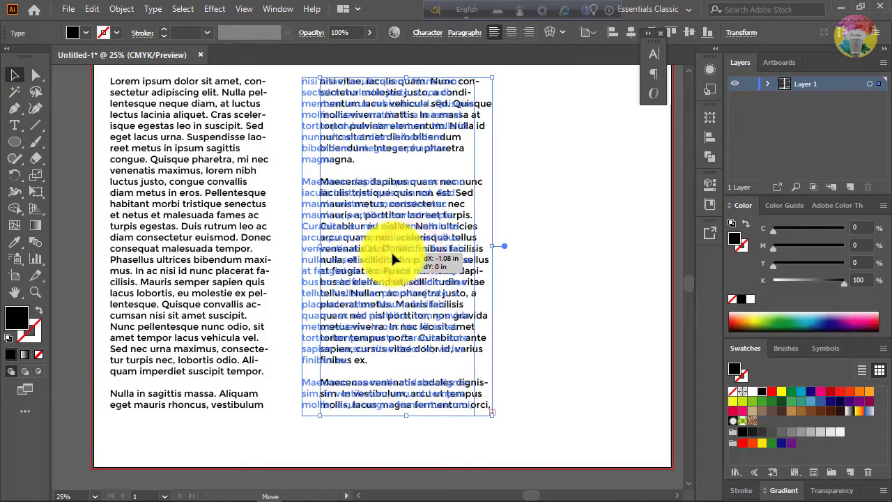
left_click(554, 322)
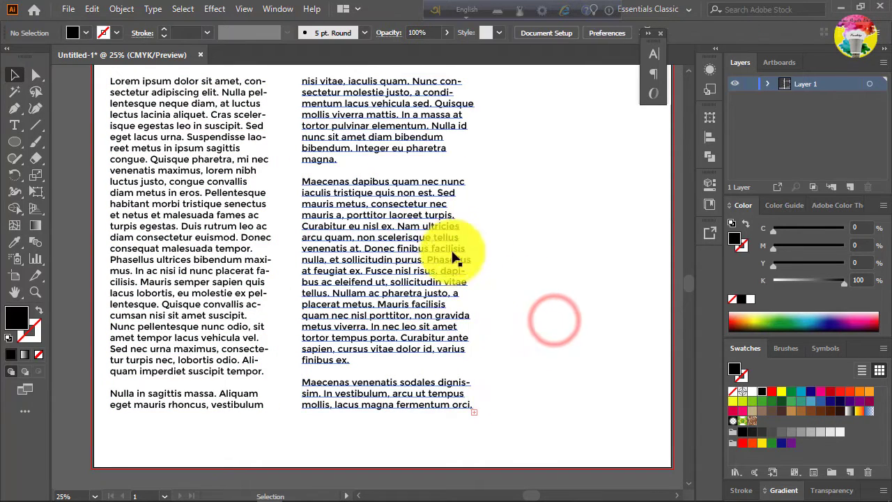
Step: Select the second text column and pick up its remaining overflow text from the out port at its lower-right corner
key("space")
left_click_drag(543, 233, 476, 241)
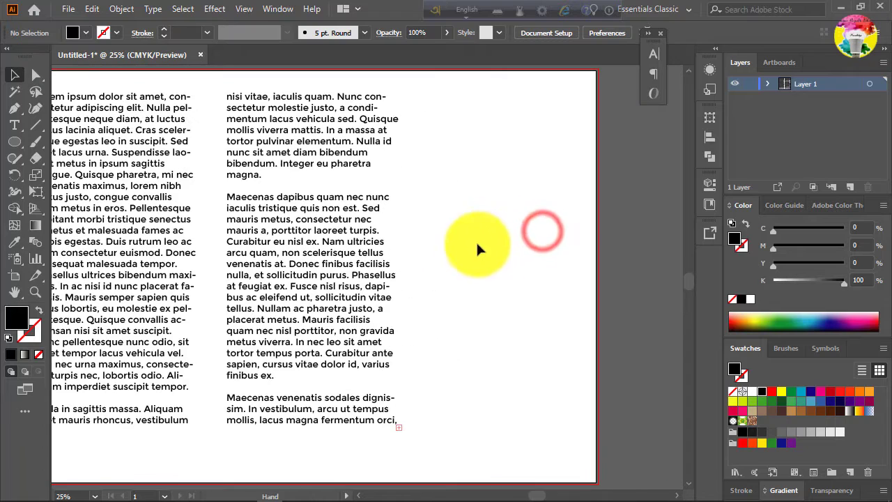
left_click(365, 377)
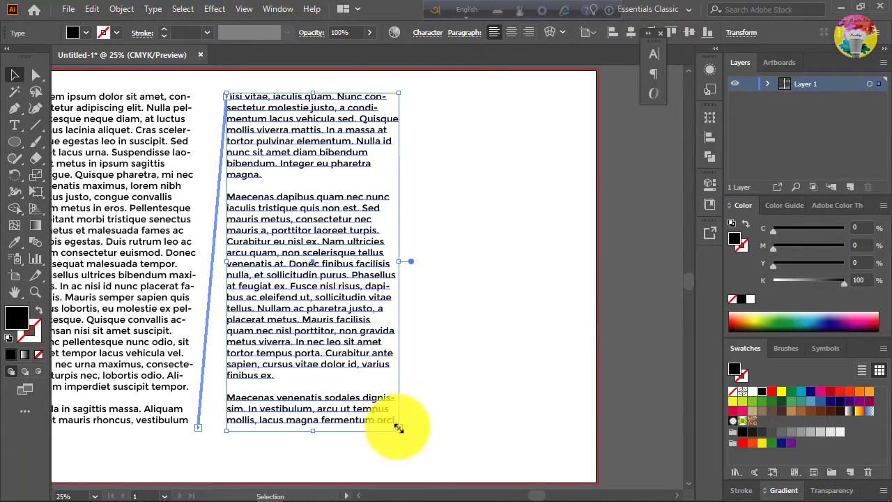
key("ctrl+plus")
key("ctrl+plus")
key("ctrl+plus")
key("space")
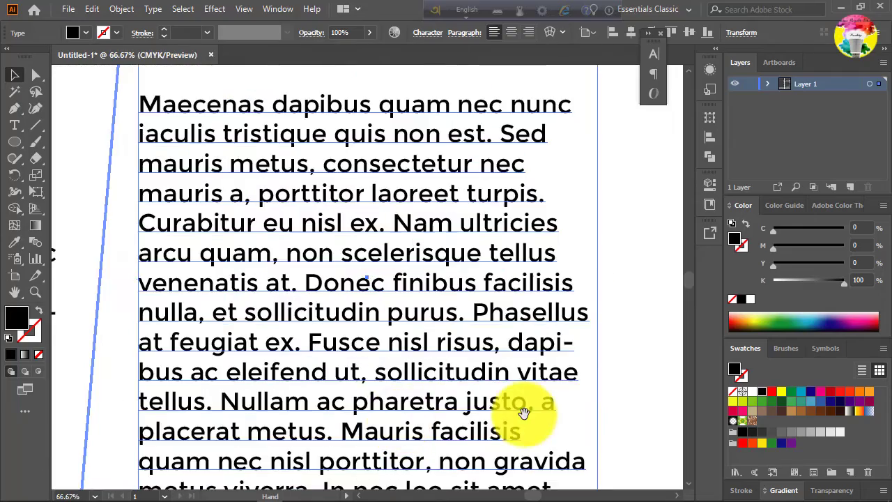
left_click_drag(524, 415, 400, 218)
left_click_drag(448, 375, 379, 130)
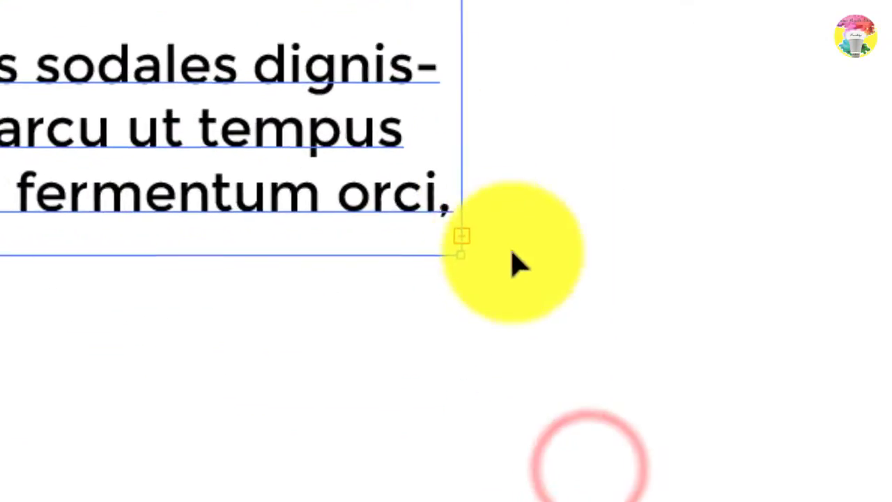
left_click(466, 232)
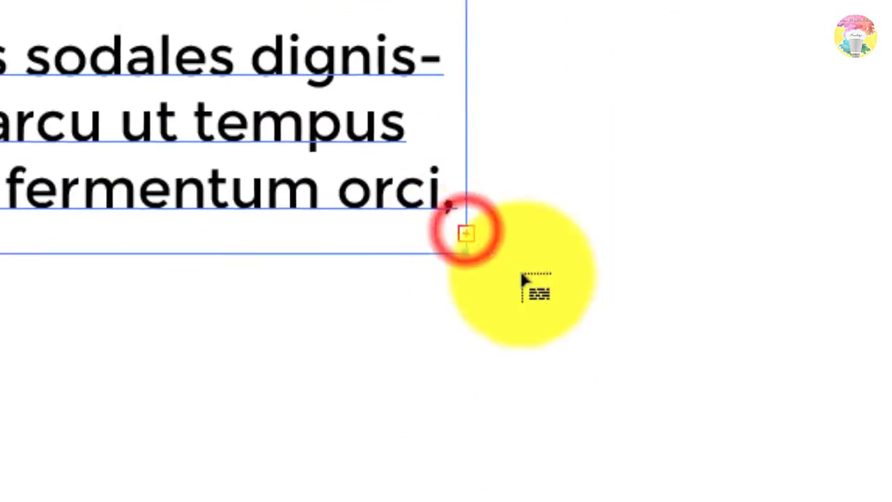
Step: Place the remaining text in a third linked frame in the artboard's empty right part, level with the second column, and deselect it
key("ctrl+minus")
key("ctrl+minus")
key("ctrl+minus")
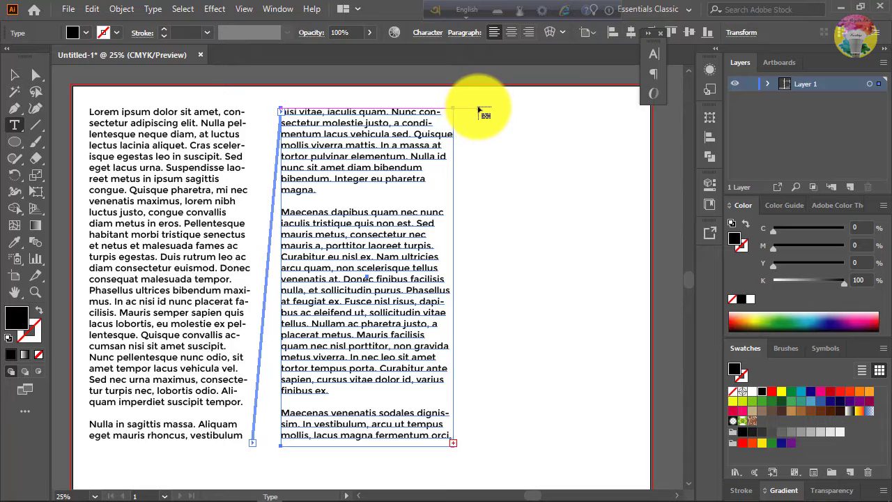
left_click_drag(479, 109, 640, 450)
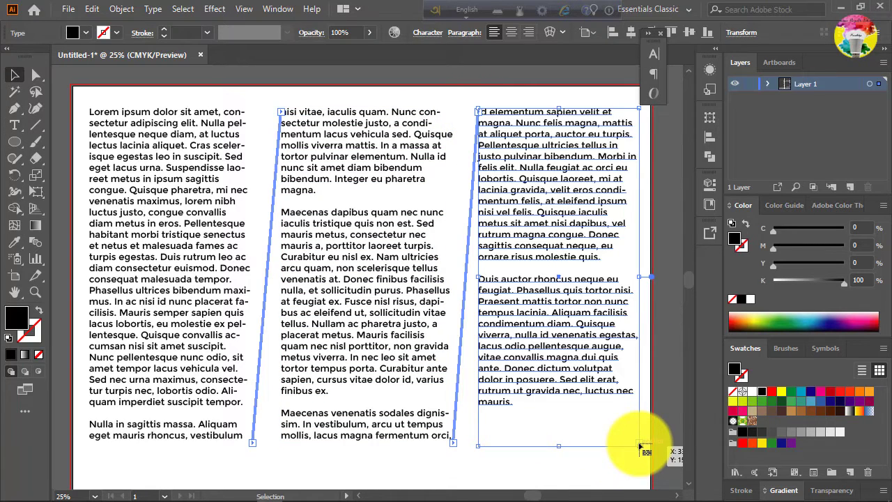
left_click(570, 474, "ctrl")
mouse_move(554, 308)
left_mouse_down()
mouse_move(507, 299)
mouse_move(580, 292)
mouse_move(566, 305)
left_mouse_up()
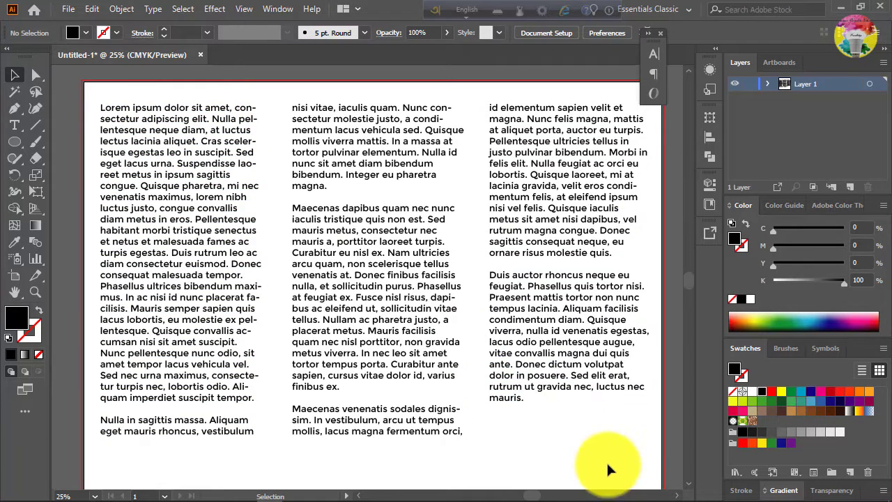
Step: Select all the text running through the three linked columns, and open the Paragraph settings, moving the panel off the third column
left_click_drag(371, 267, 187, 105)
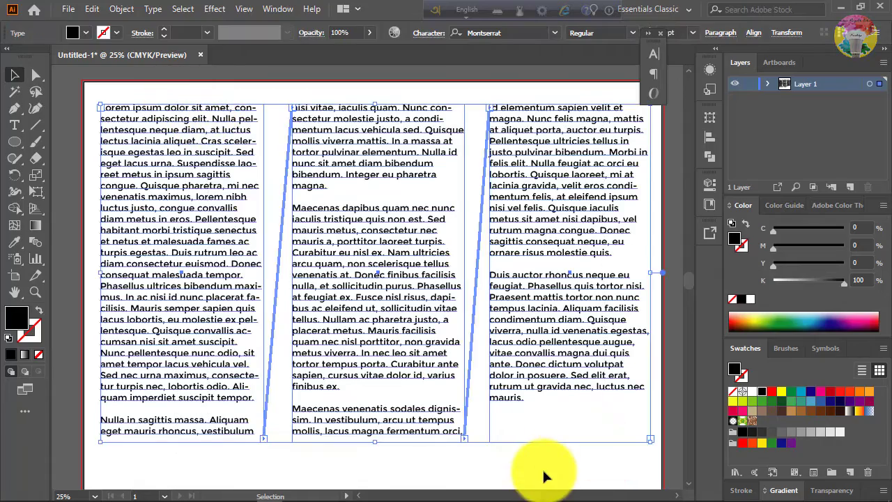
left_click(596, 478)
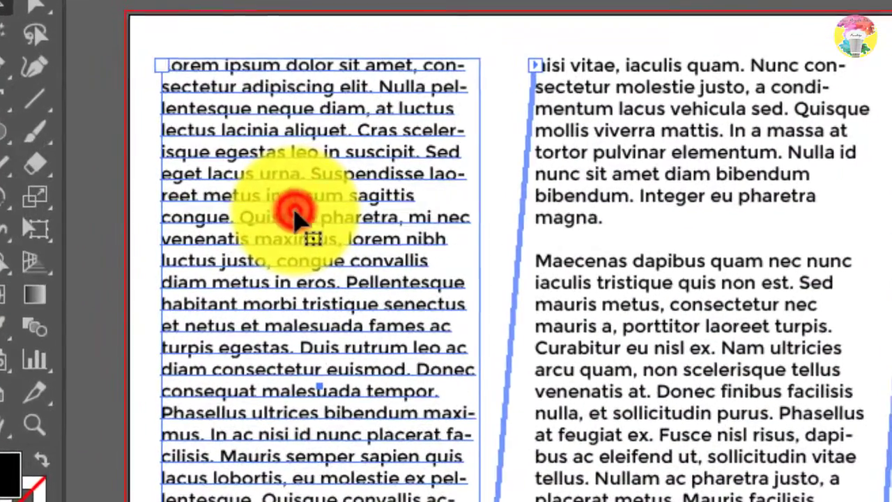
double_click(296, 220)
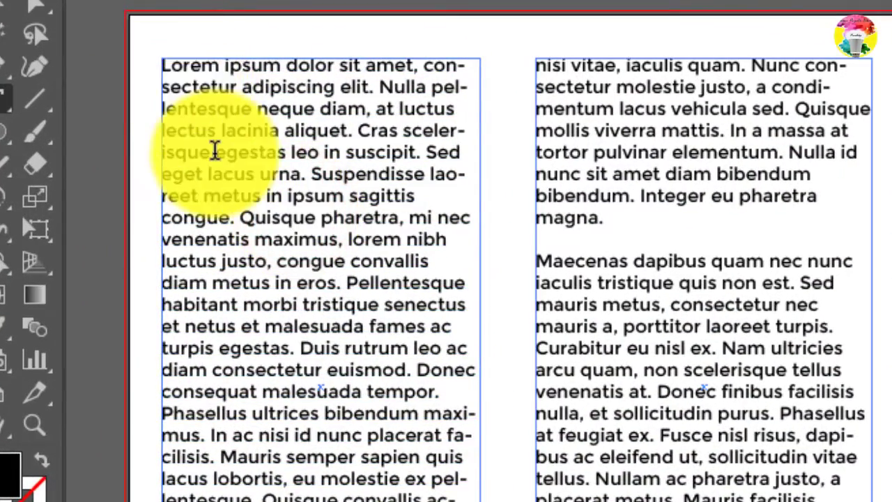
key("ctrl+a")
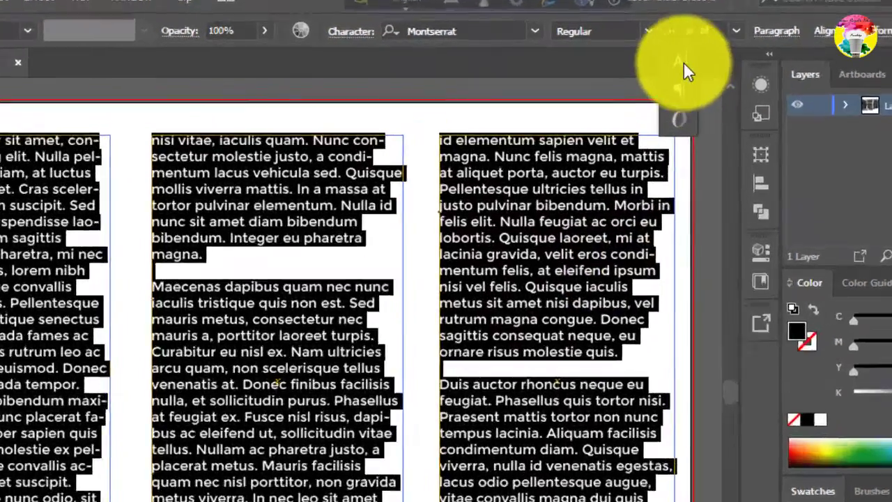
left_click(656, 55)
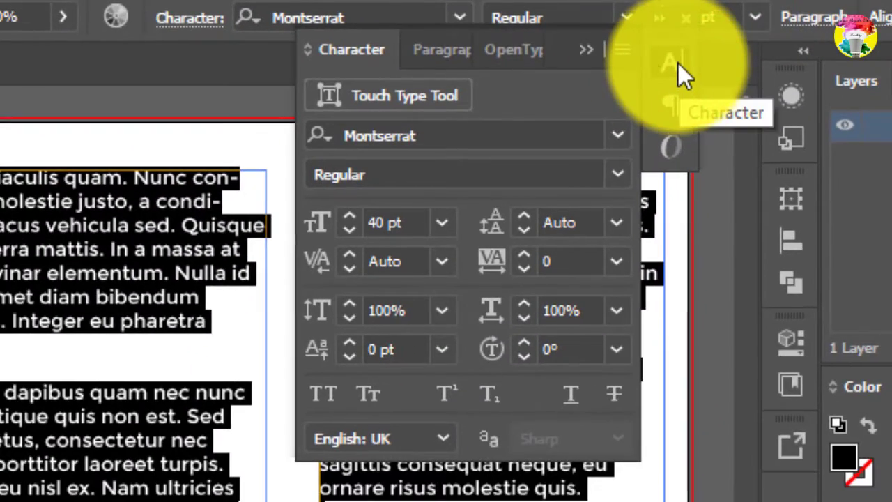
left_click(438, 50)
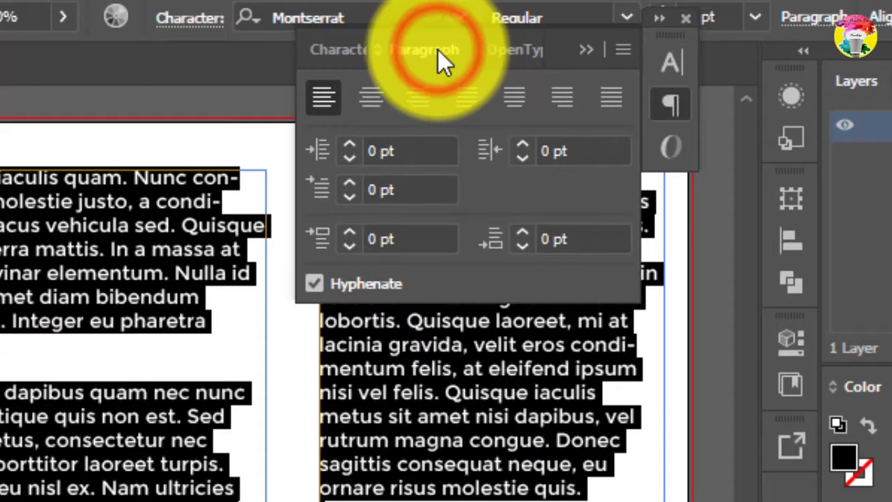
left_click_drag(563, 41, 760, 26)
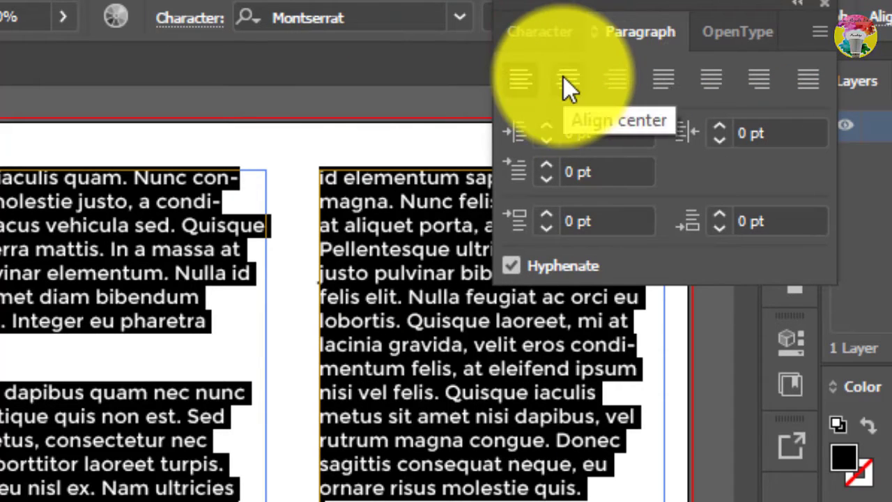
Step: Justify all lines of the selected text, collapse the Paragraph settings, and leave text editing to check the three linked columns
left_click(515, 76)
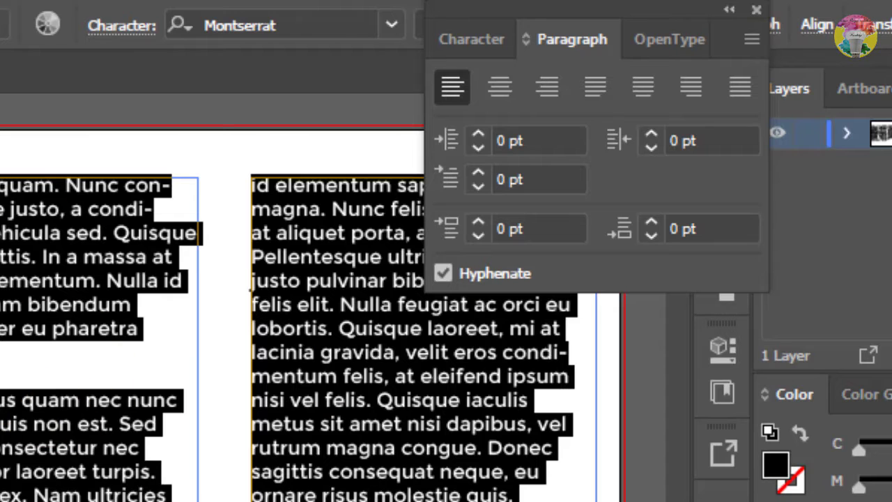
left_click(751, 89)
left_click(729, 10)
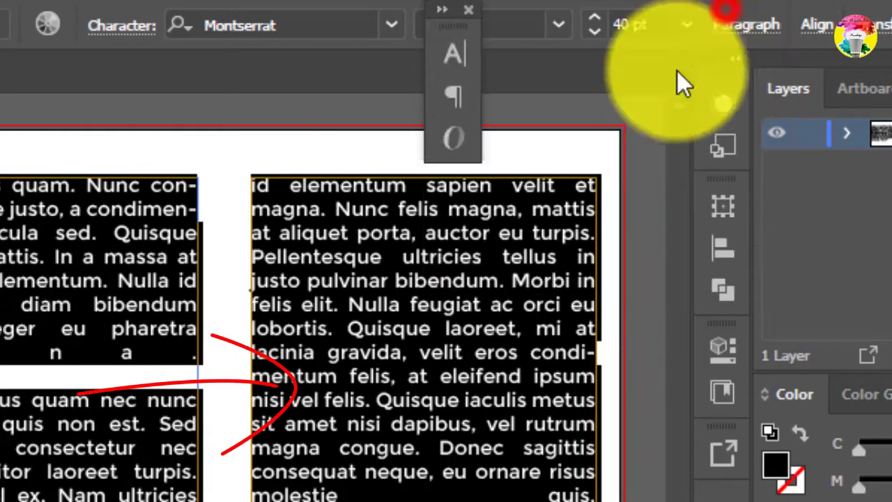
left_click(435, 453)
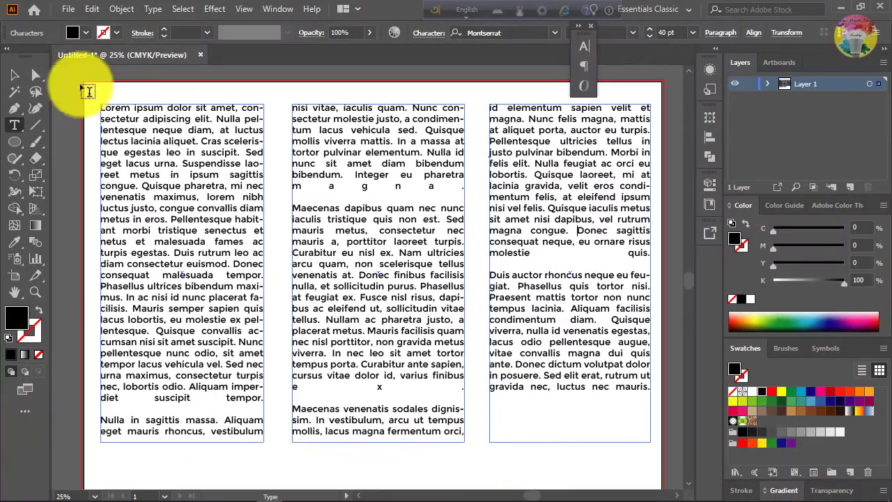
left_click(14, 74)
left_click(476, 457)
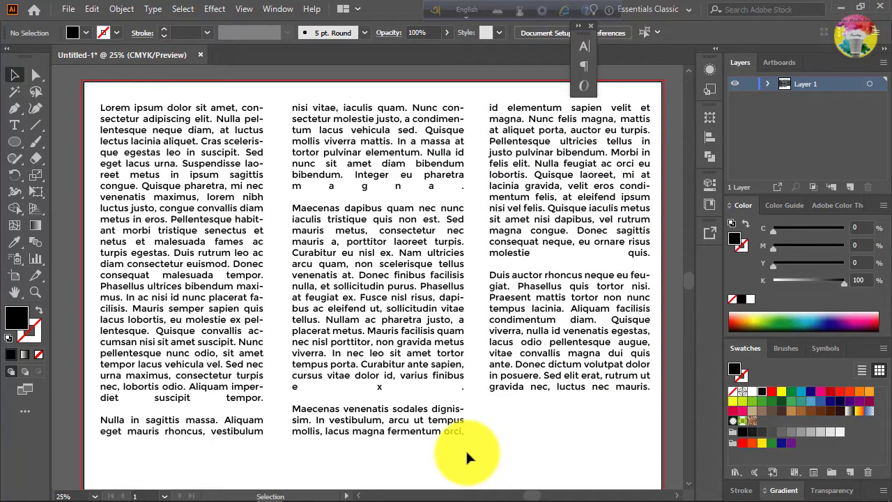
left_click(424, 425)
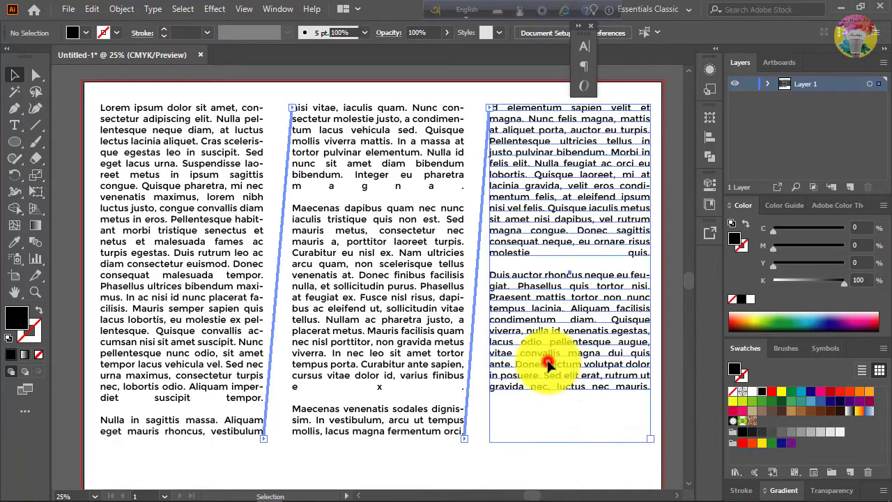
Step: Delete the three linked text columns, leaving the artboard empty
left_click(556, 471)
key("ctrl+a")
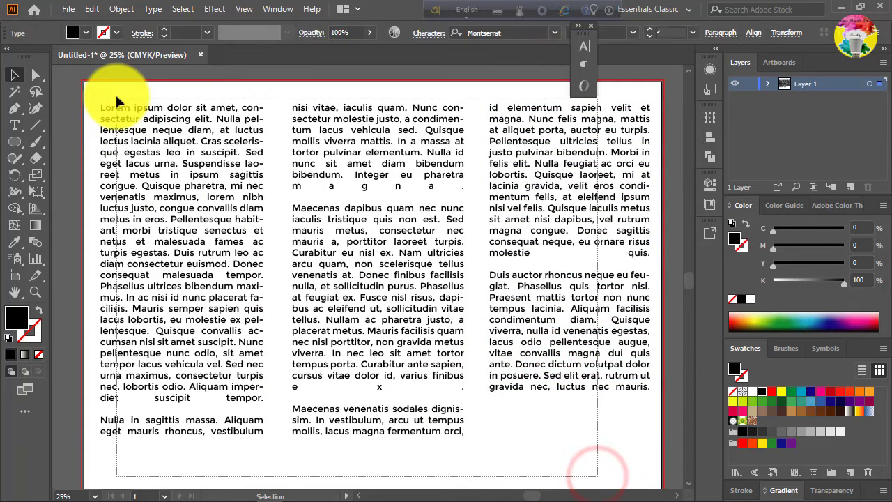
key("Delete")
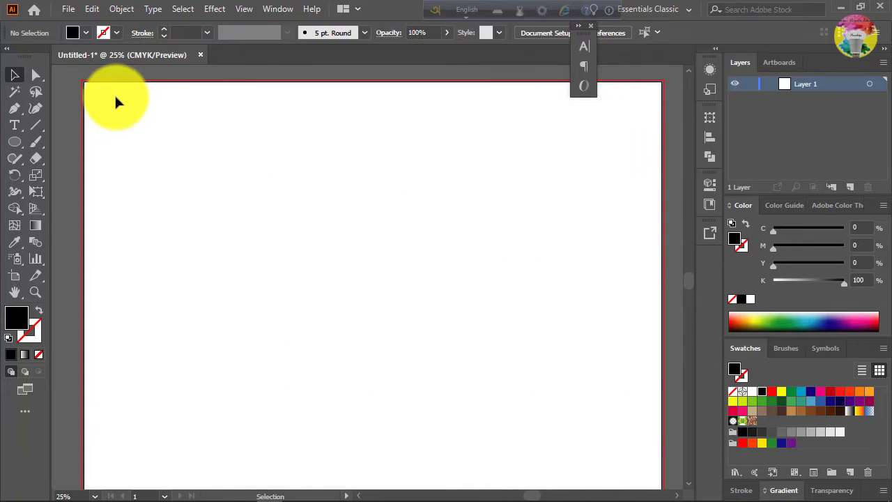
Step: Create a wide area text frame with placeholder text in the artboard's upper middle, and open the Character settings, moving the panel clear of the text
left_click(14, 125)
left_click_drag(196, 172, 525, 328)
left_click(621, 54)
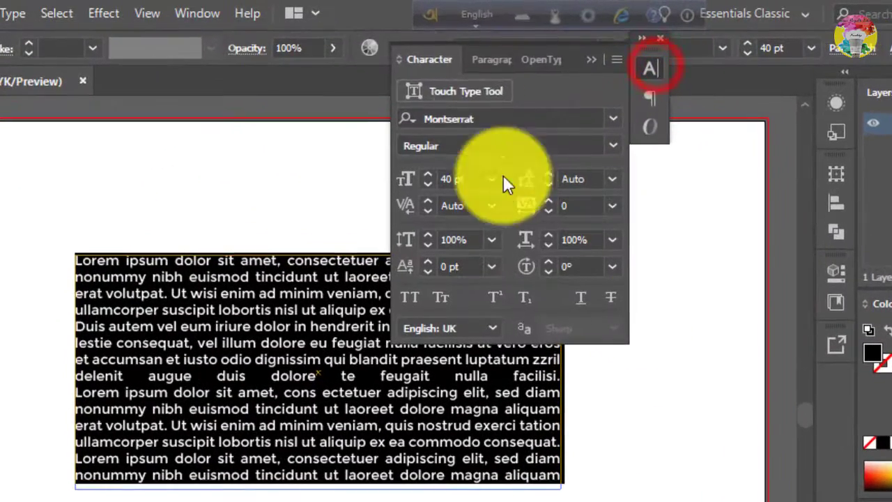
left_click(525, 67)
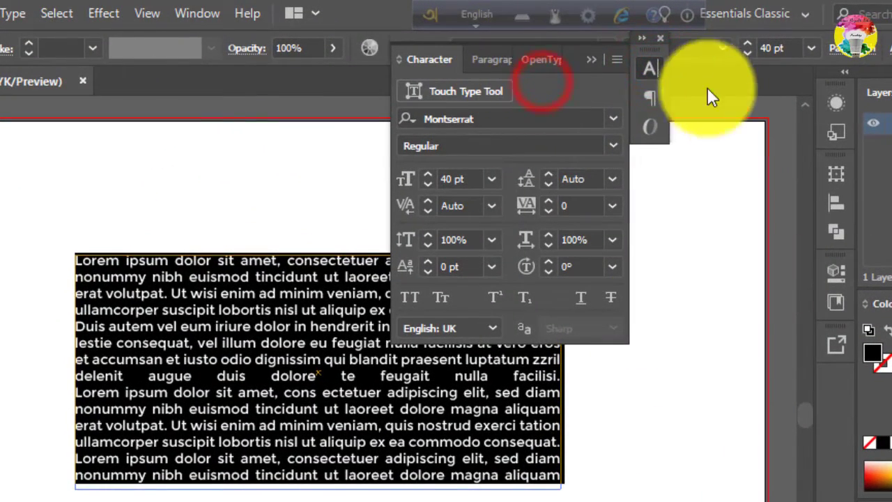
left_click(643, 52)
left_click(797, 91)
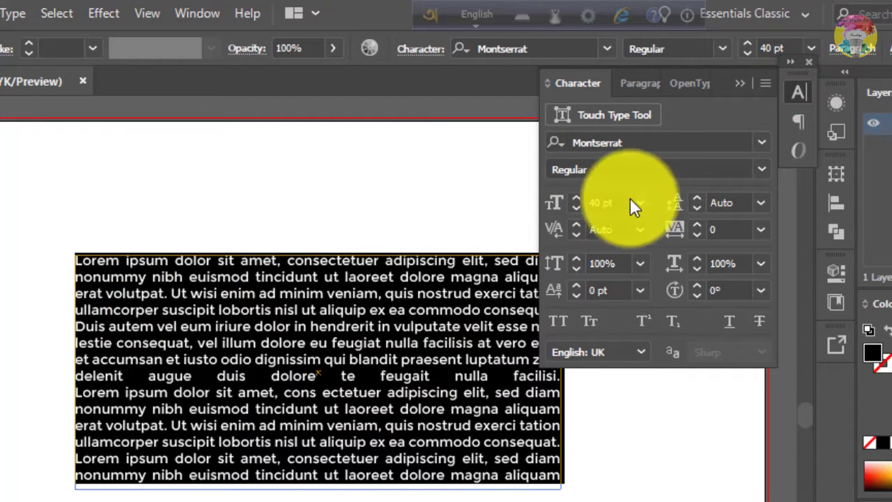
Step: Try a font size of 41 pt on the placeholder text, and return it to 40 pt
left_click(577, 200)
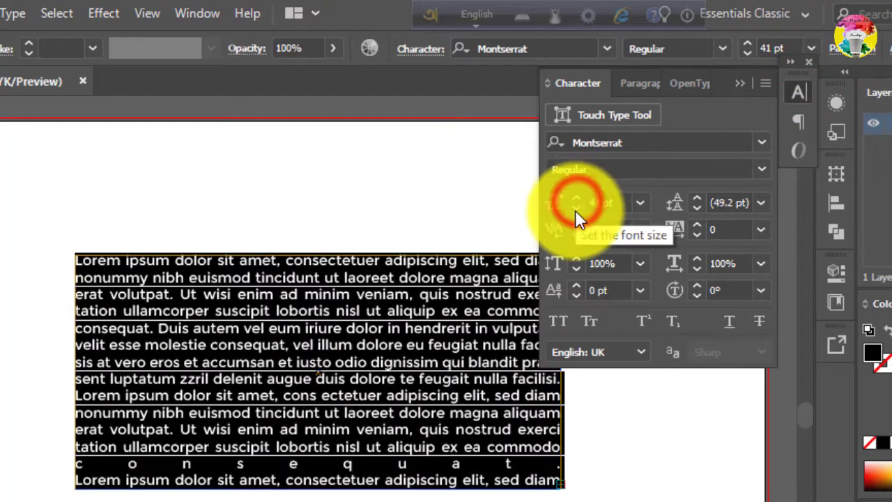
left_click(575, 210)
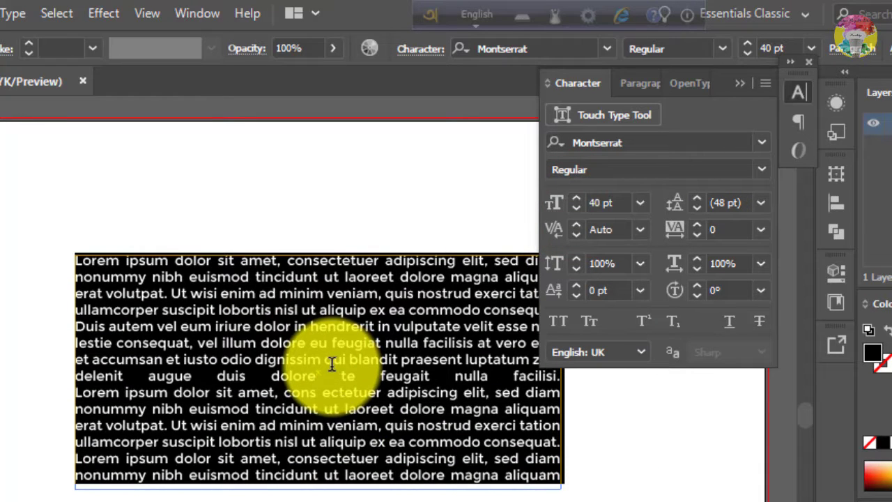
key("BackSpace")
type("155959595965965")
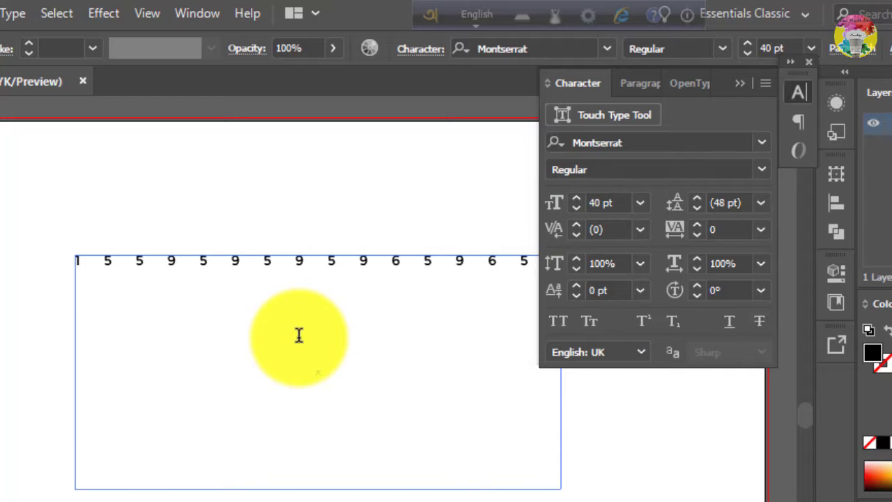
left_click(798, 94)
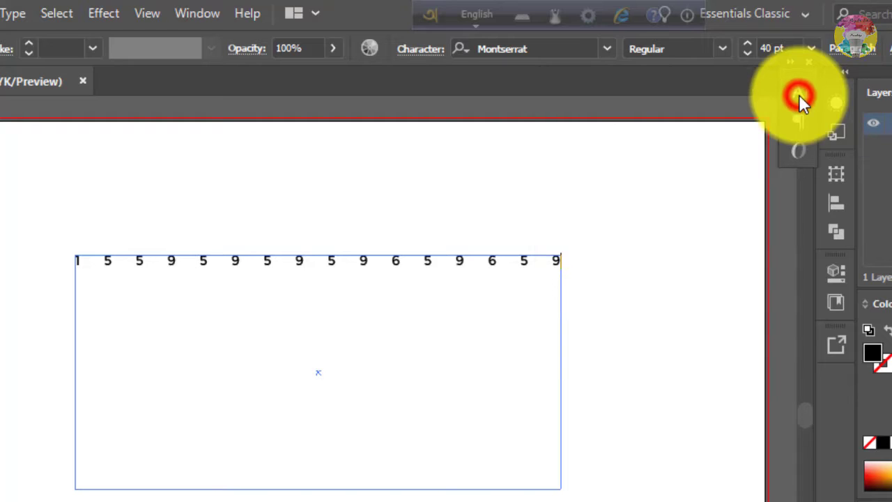
left_click(798, 92)
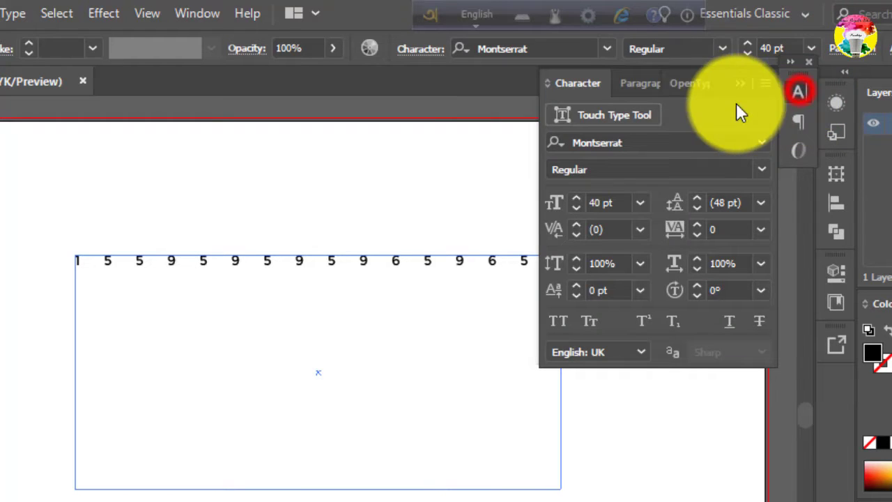
left_click(634, 82)
left_click(555, 118)
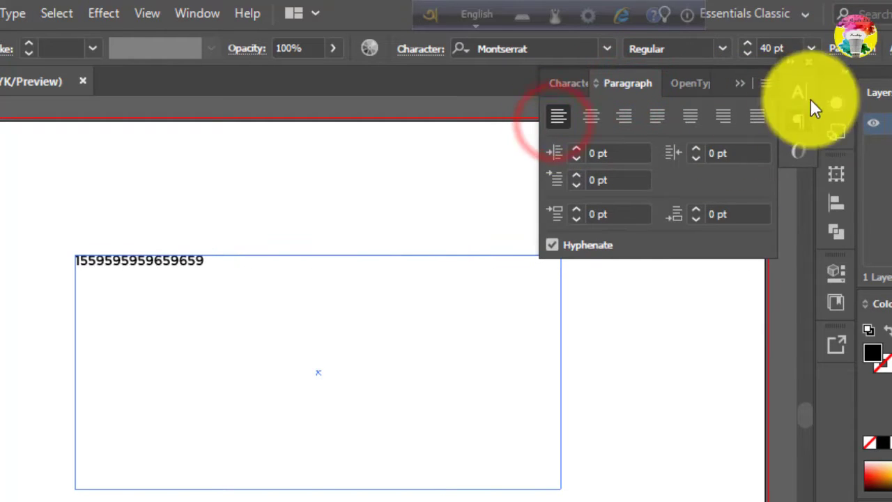
left_click(793, 124)
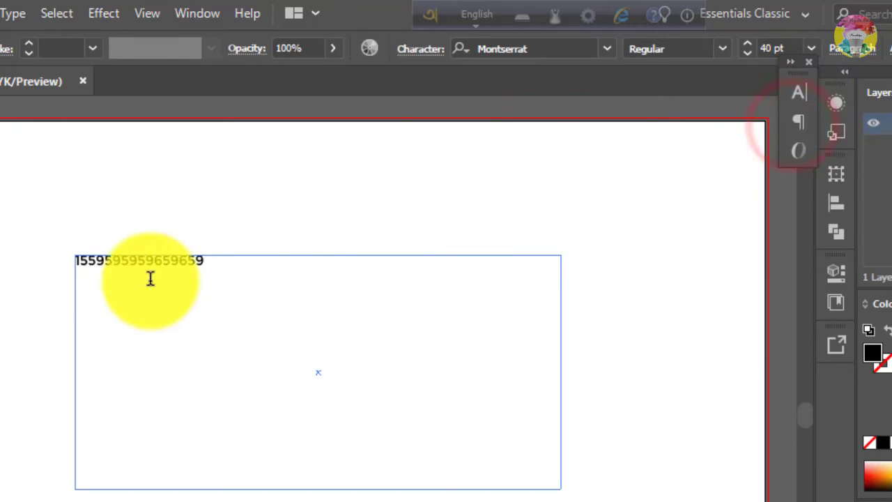
Step: Select the whole line of digits, set its font size to 100 pt, and look at the leading presets
left_click_drag(302, 279, 10, 206)
left_click(794, 95)
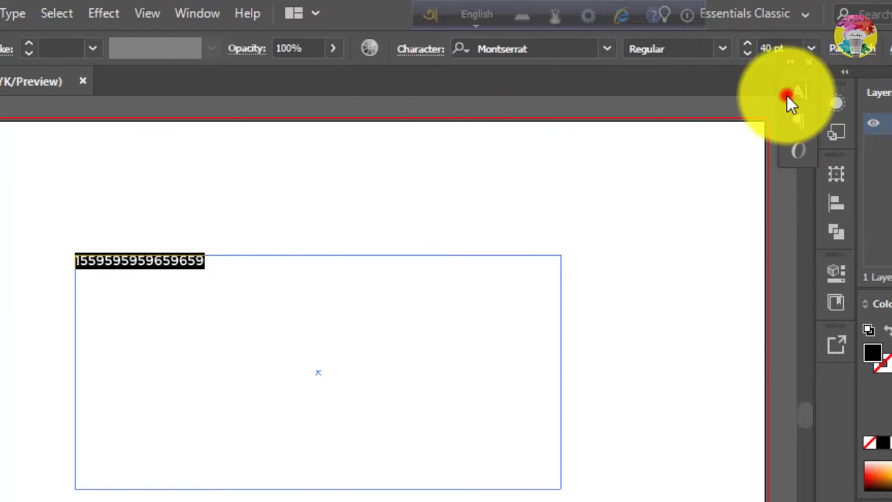
left_click(575, 196)
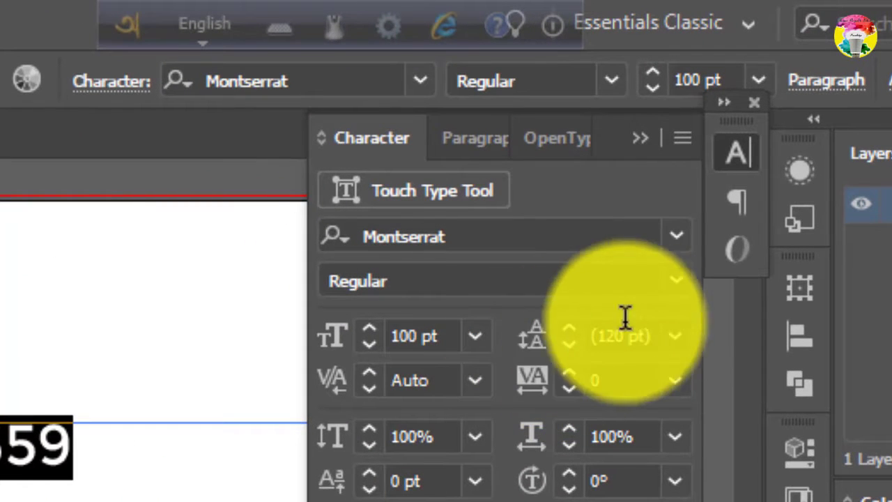
left_click(675, 335)
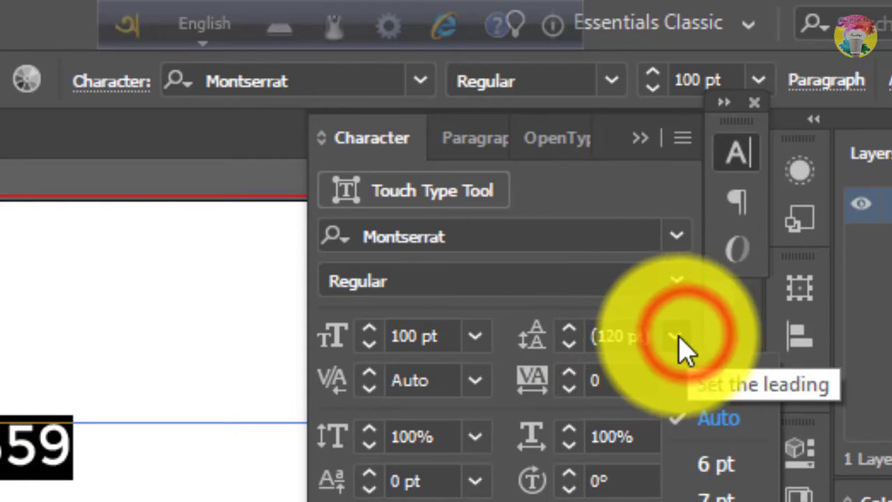
left_click(673, 337)
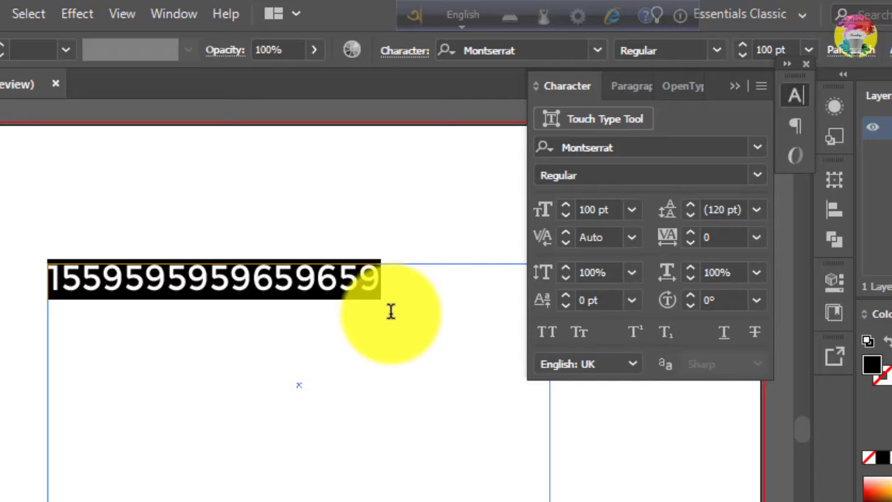
Step: Break the digits into two lines after 15595959, and select both lines
left_click(418, 308)
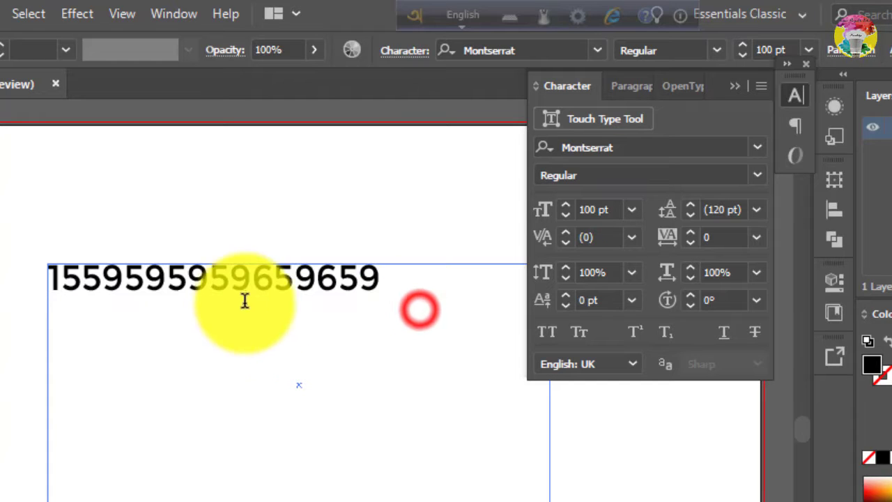
left_click(209, 285)
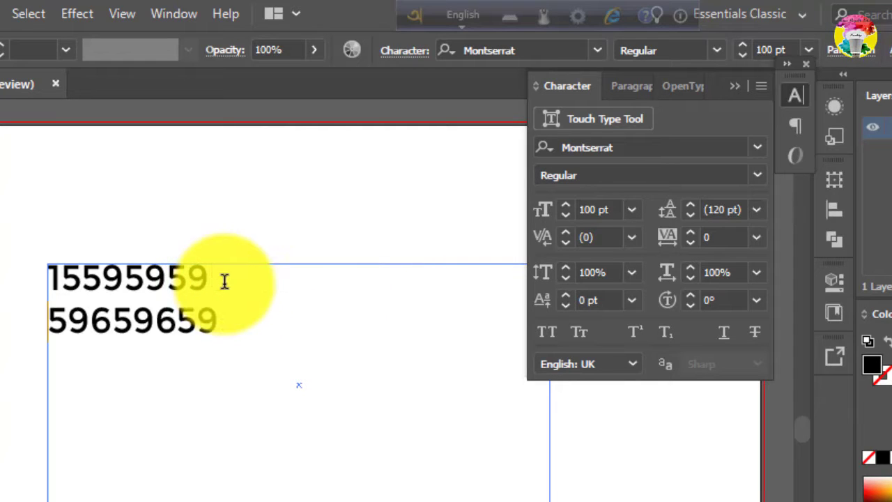
left_click_drag(235, 353, 47, 278)
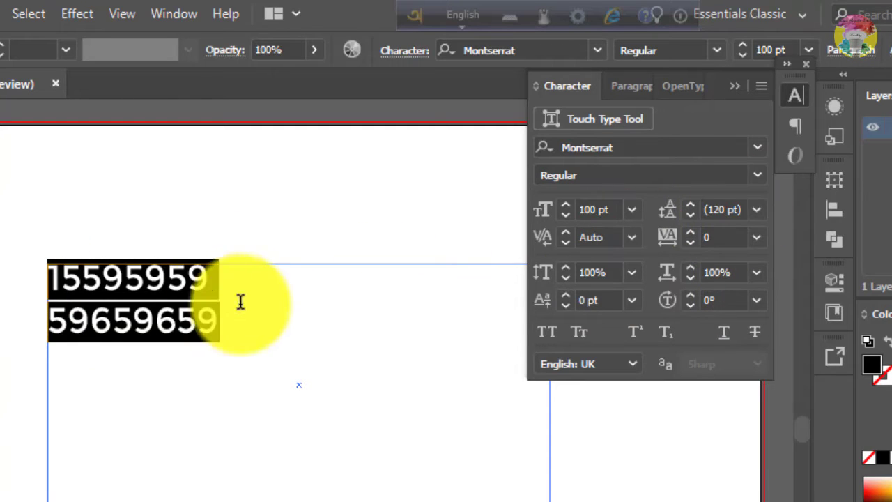
left_click(230, 330)
left_click_drag(275, 329, 48, 278)
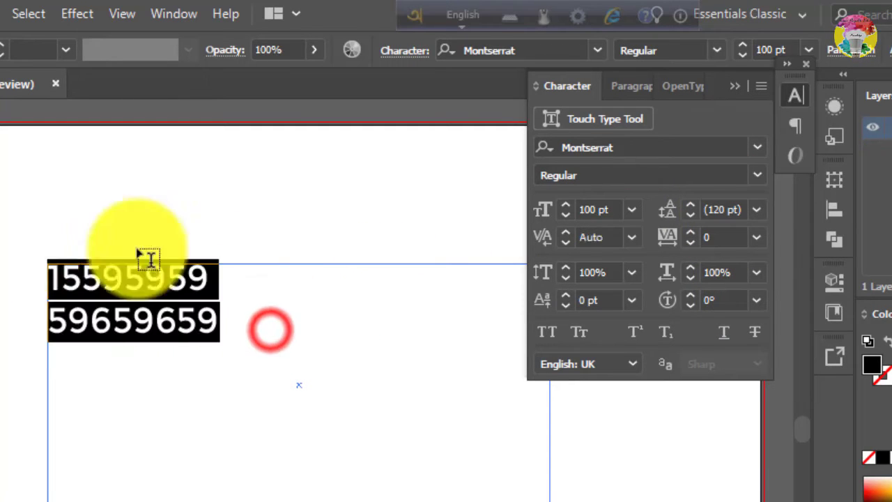
Step: Preview the leading presets on the two selected lines, and dismiss the presets
left_click(760, 209)
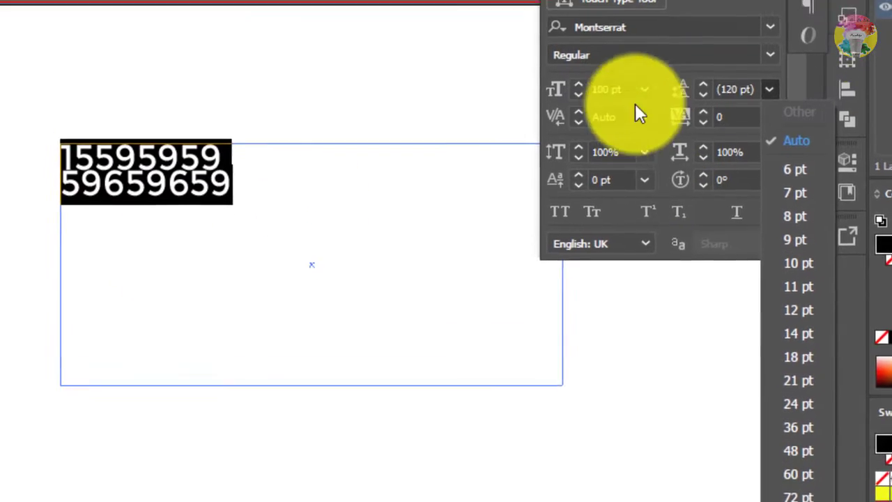
left_click(775, 171)
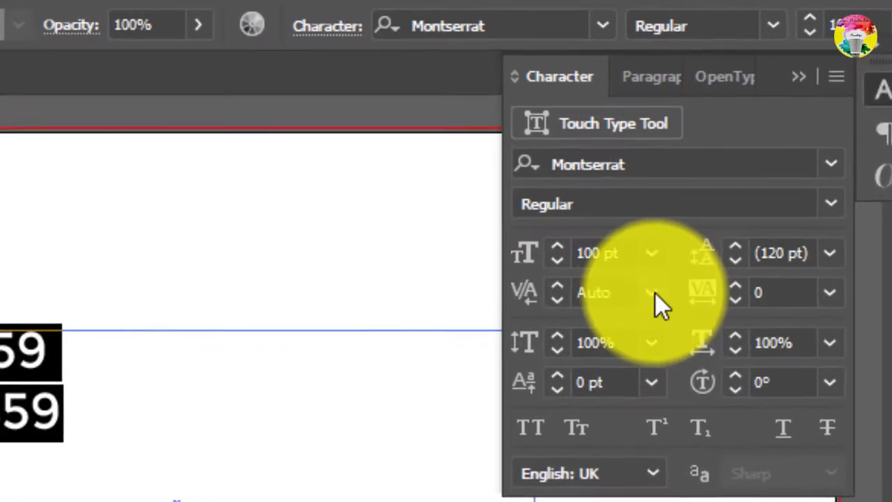
Step: Try Optical and 0 kerning on the two selected lines, and return the kerning to Auto
left_click(647, 204)
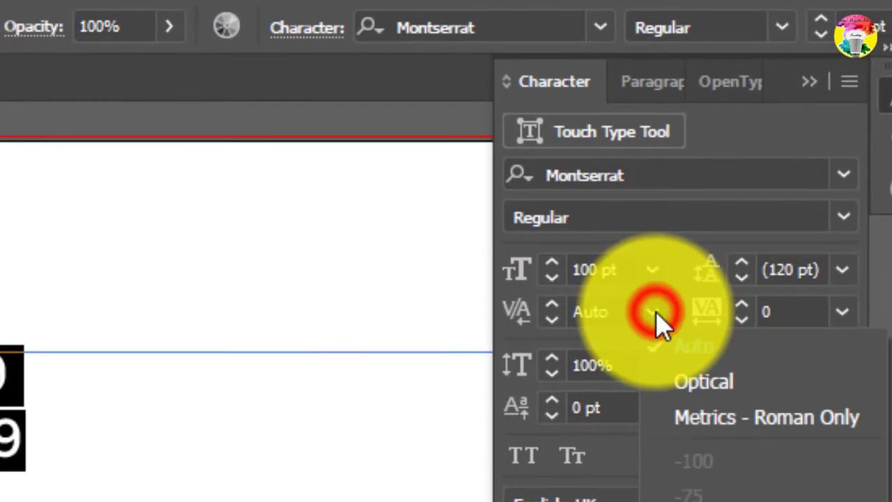
left_click(700, 382)
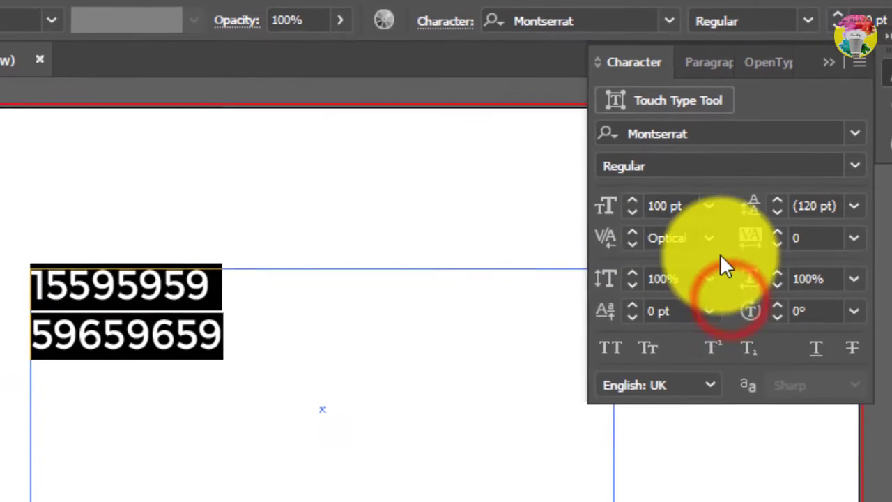
left_click(707, 237)
left_click(715, 263)
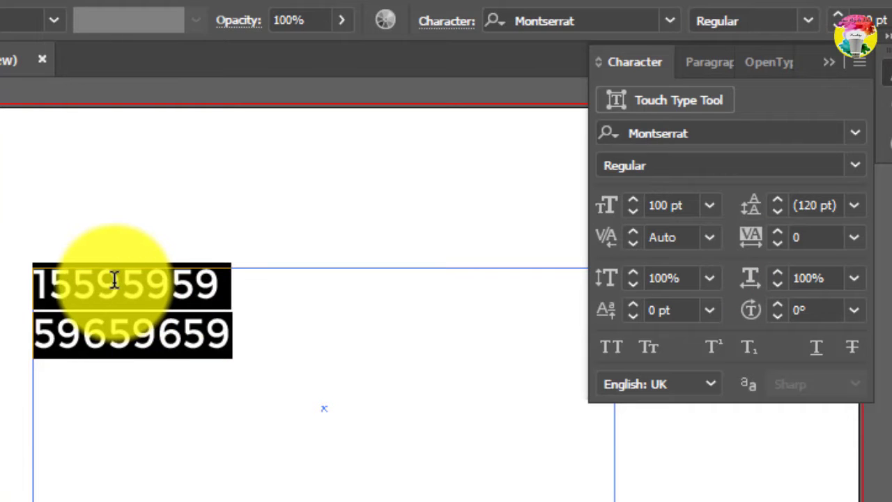
left_click(705, 243)
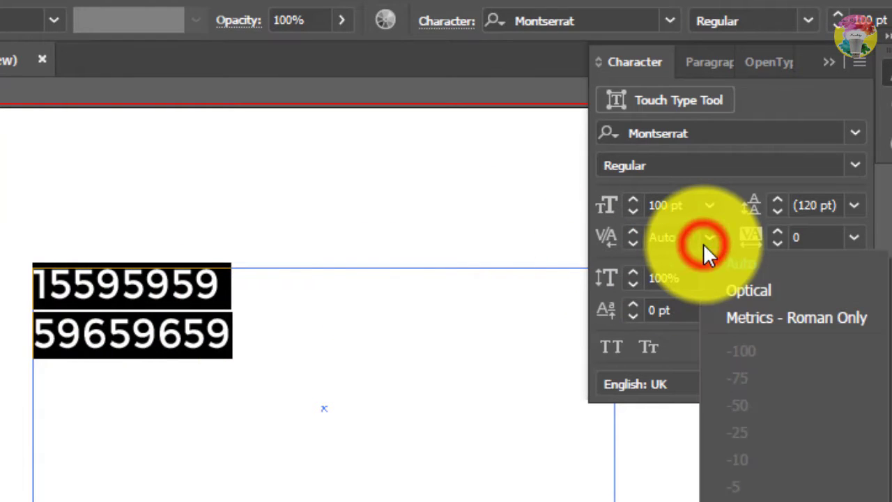
left_click(737, 491)
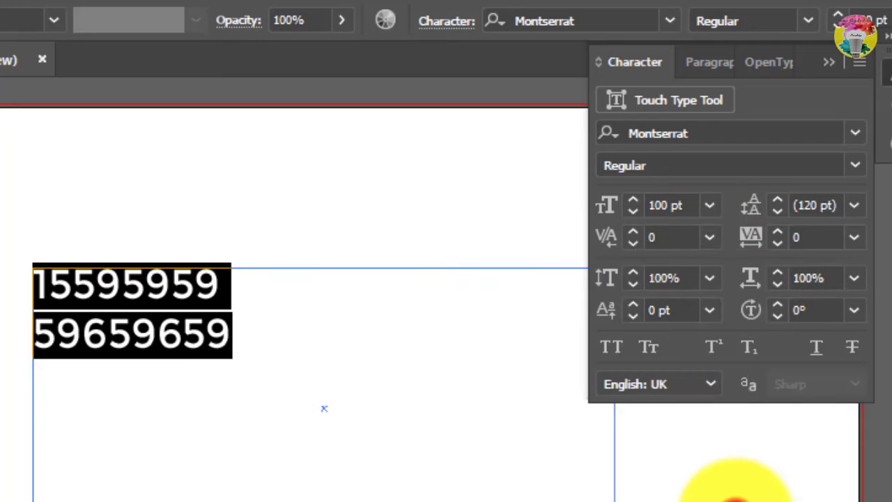
left_click(709, 241)
left_click(727, 285)
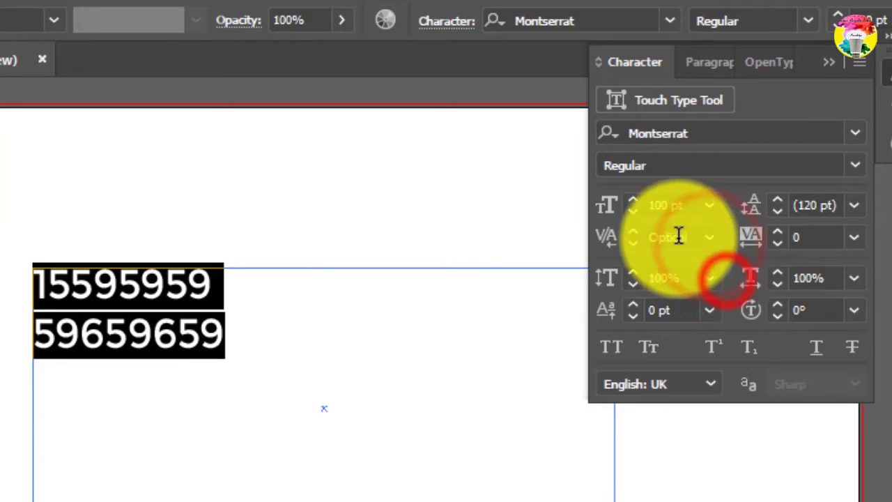
left_click(709, 237)
left_click(742, 262)
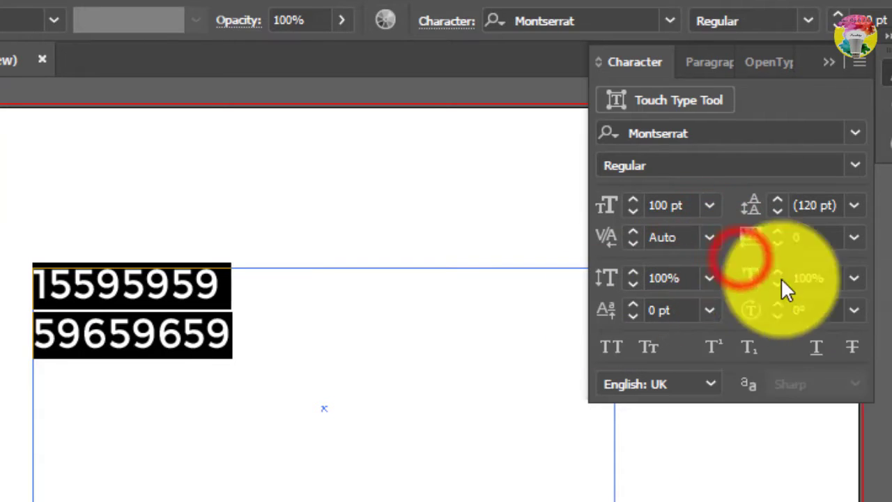
Step: Preview the tracking presets, including -100, and the vertical scale presets, including 125%, on the two selected lines, dismissing each list
left_click(859, 239)
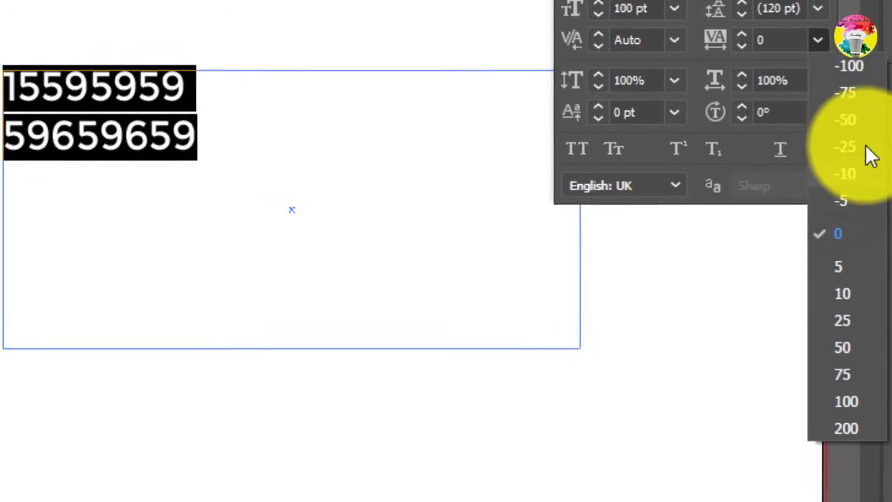
left_click(825, 148)
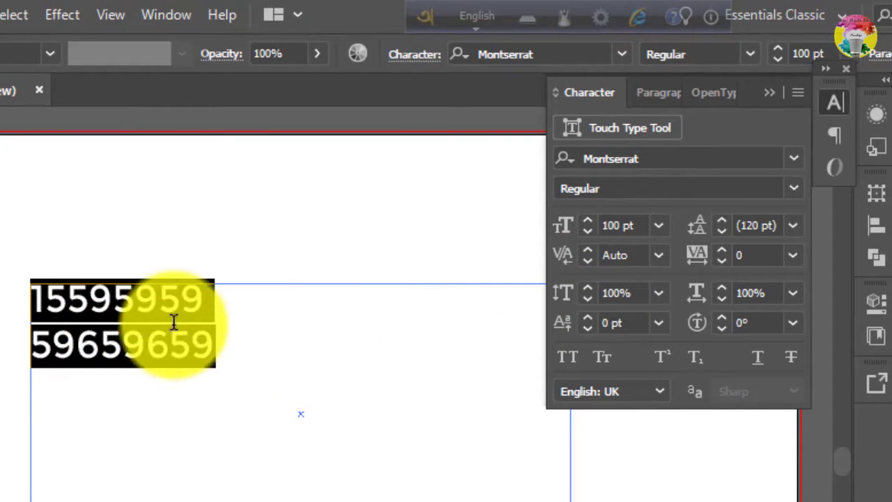
left_click(794, 256)
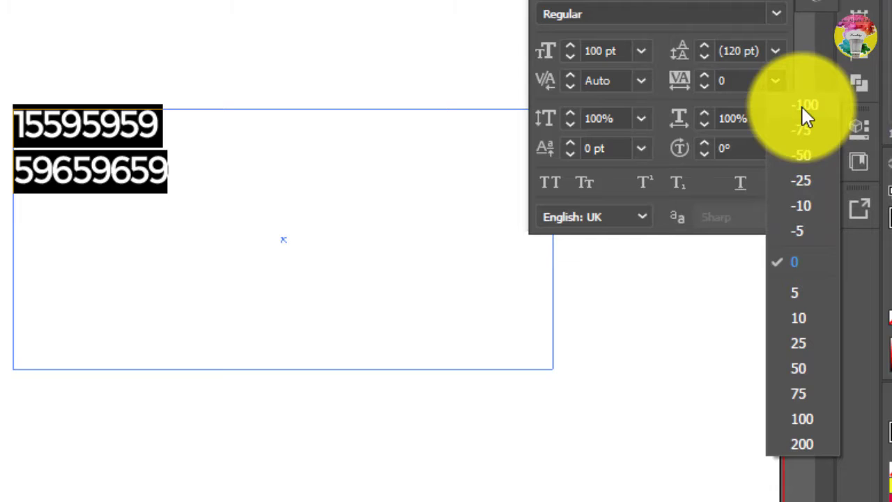
left_click(772, 79)
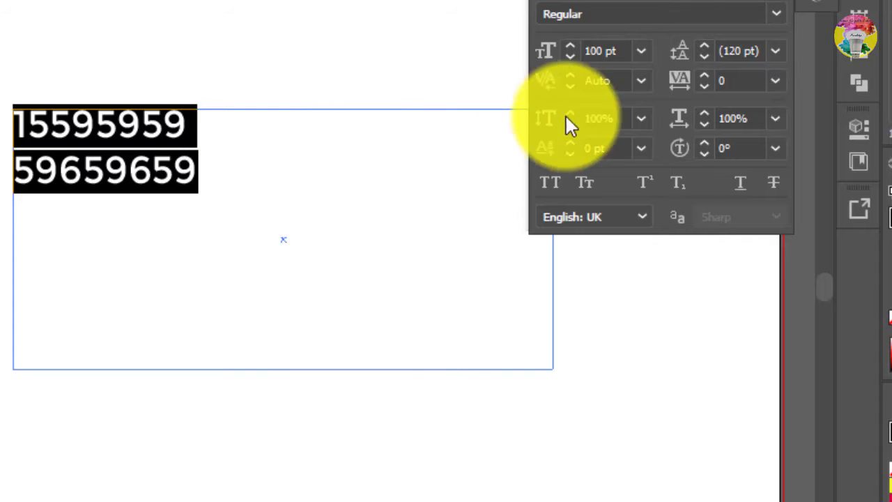
left_click(634, 119)
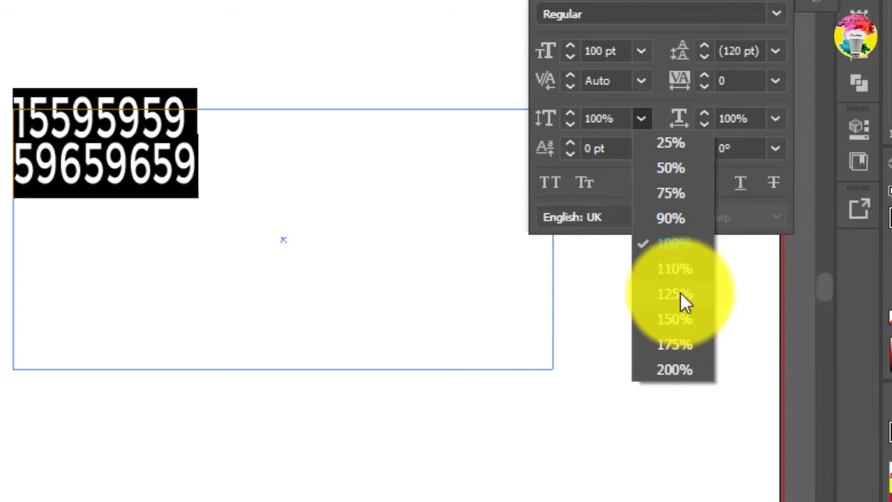
left_click(639, 117)
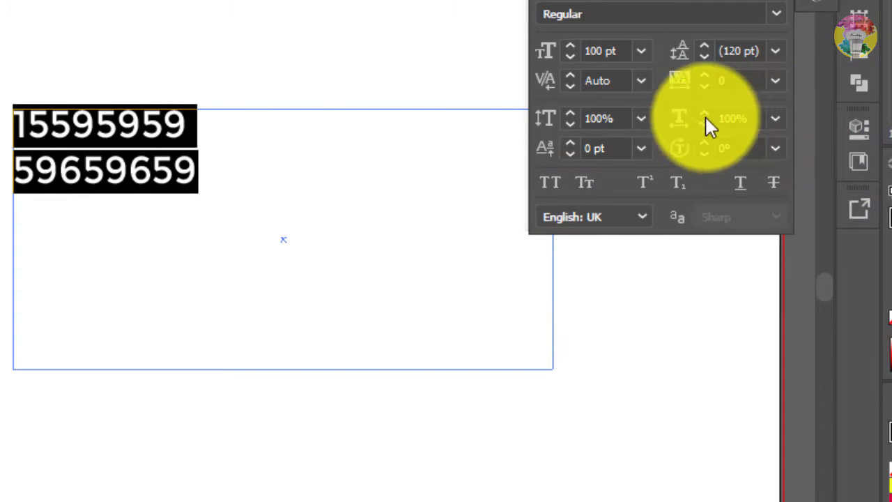
Step: Preview the horizontal scale presets, including 150%, and the baseline shift presets on the two selected lines, dismissing each list
left_click(775, 117)
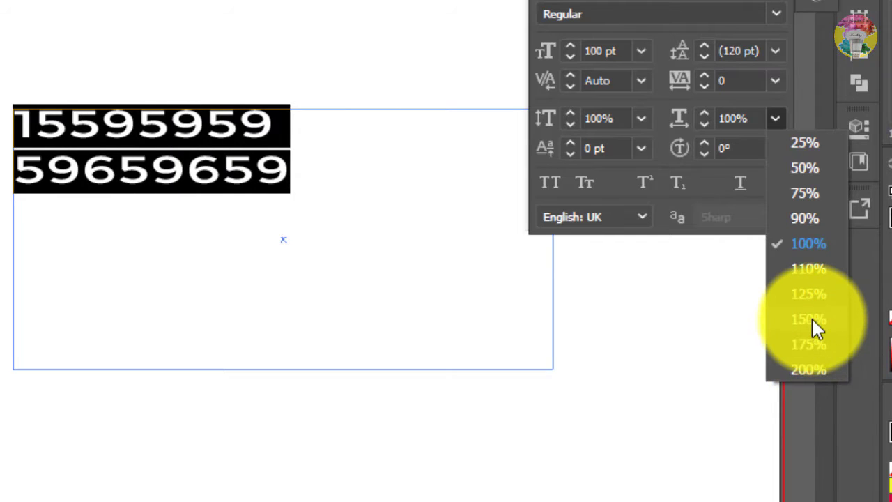
left_click(769, 111)
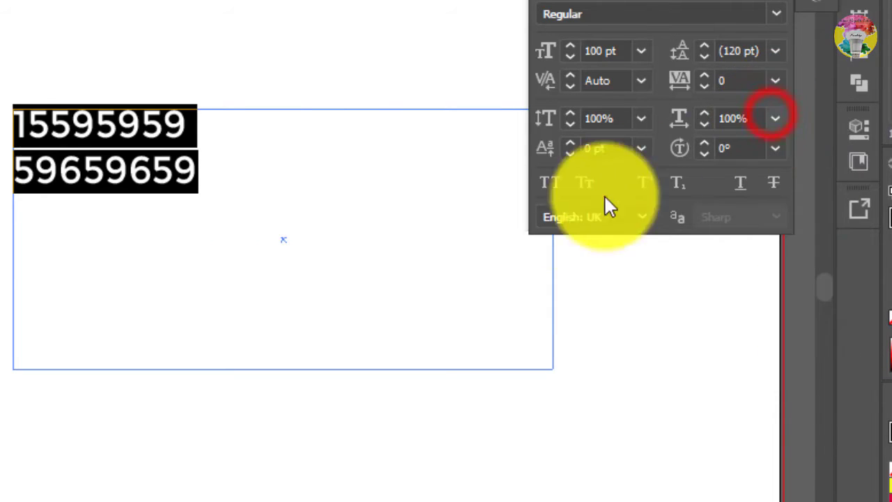
left_click(642, 149)
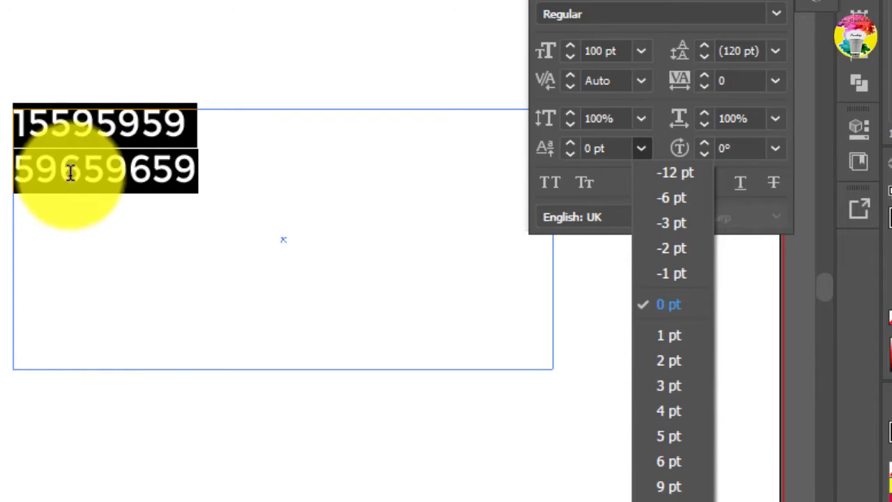
left_click(187, 174)
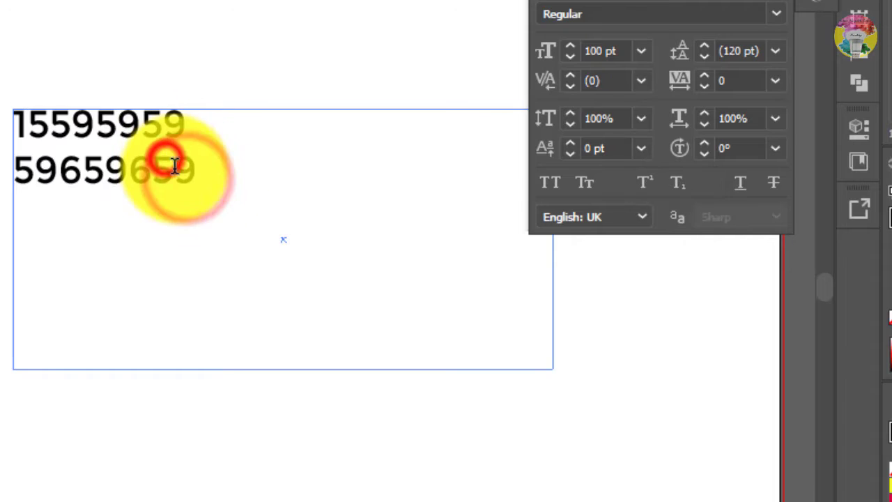
Step: Reselect both lines of digits and set their baseline shift to 12 pt
left_click_drag(199, 179, 7, 105)
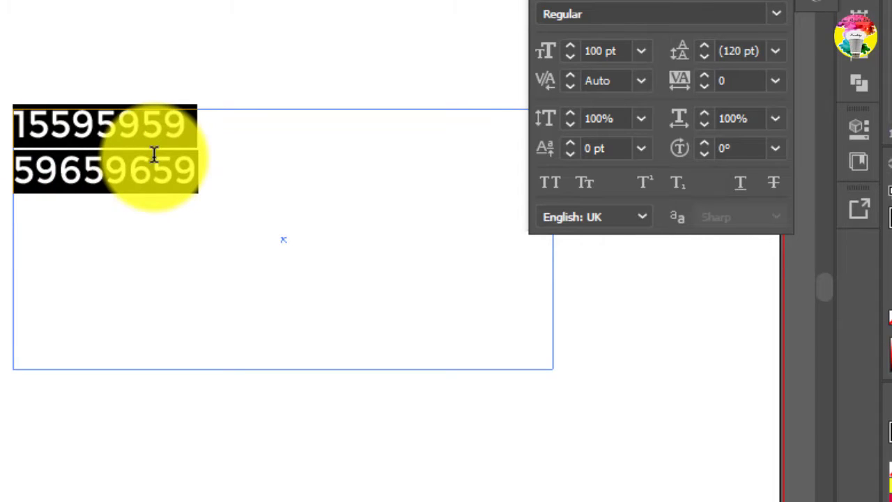
left_click(641, 148)
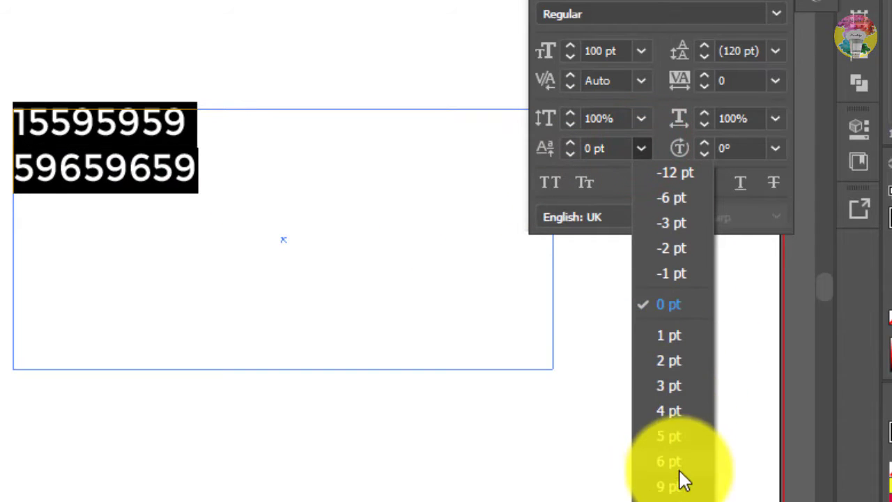
left_click(680, 497)
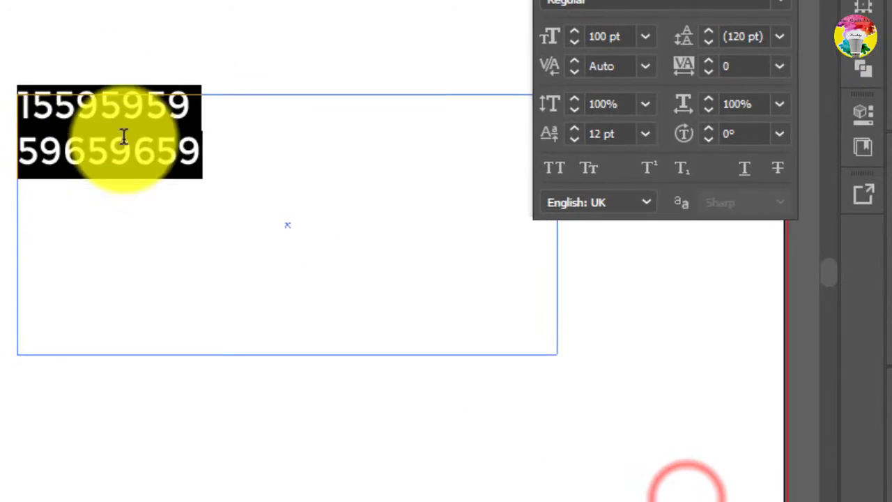
Step: Select both lines of digits again and return their baseline shift to 0 pt
left_click(130, 151)
left_click_drag(214, 160, 126, 156)
left_click(238, 167)
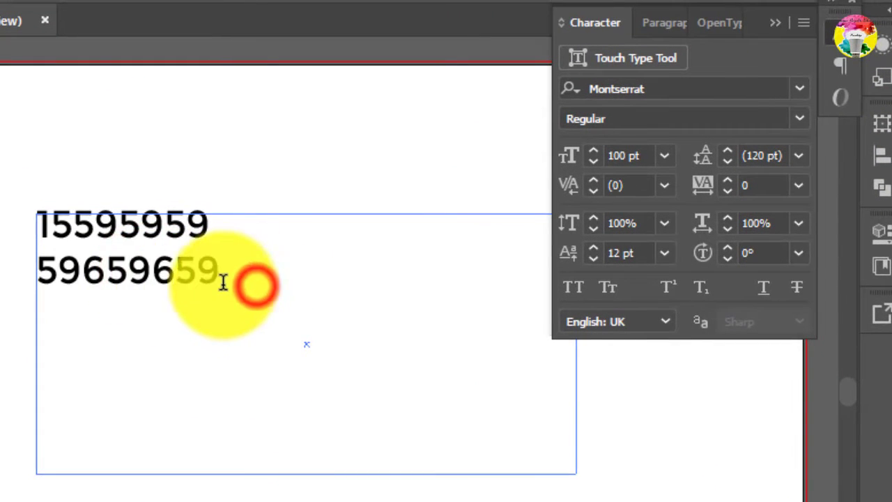
left_click_drag(223, 281, 129, 279)
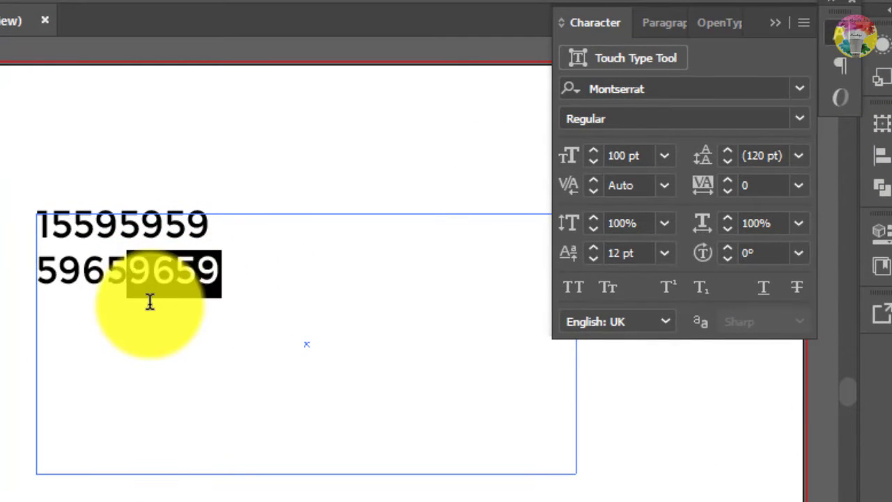
left_click(258, 273)
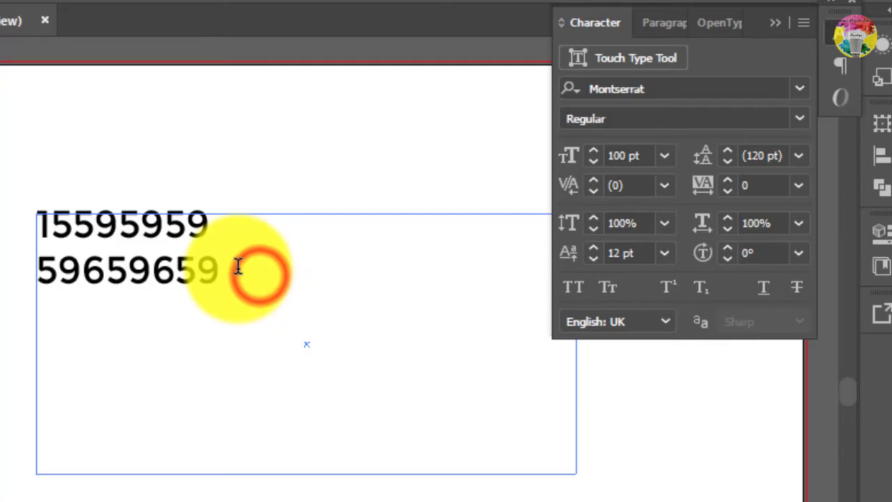
left_click_drag(235, 235, 4, 187)
left_click(243, 269)
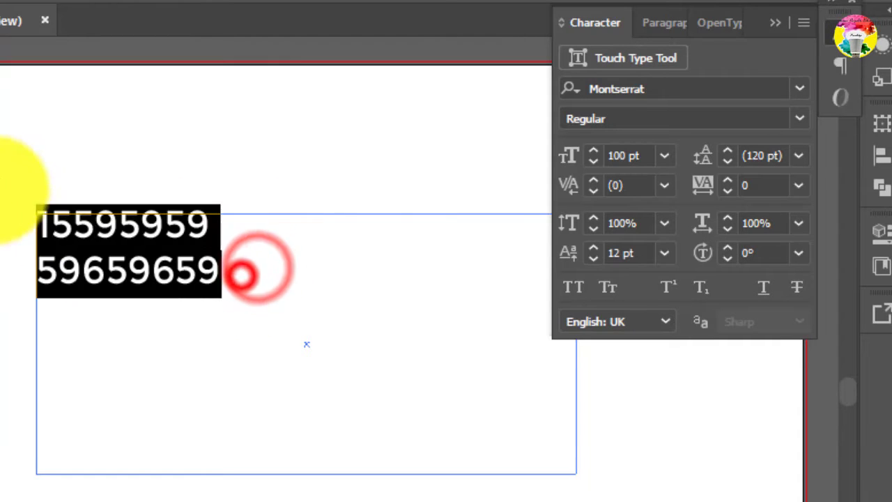
left_click(663, 254)
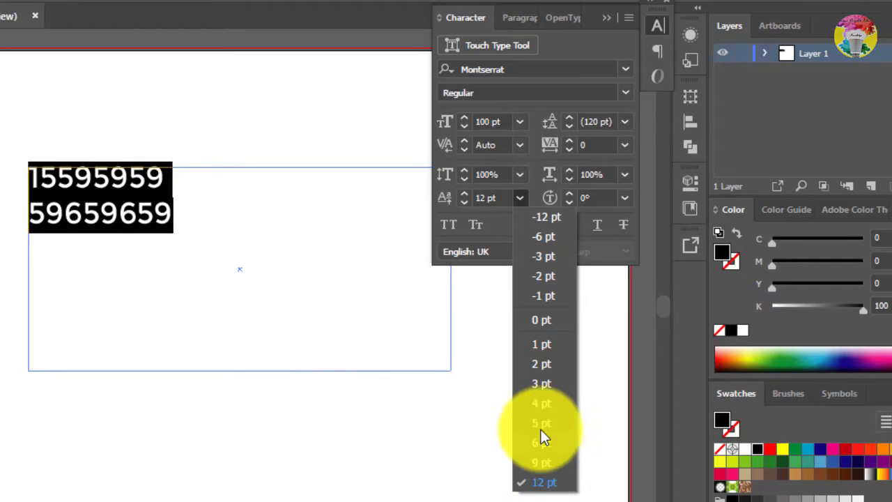
left_click(534, 320)
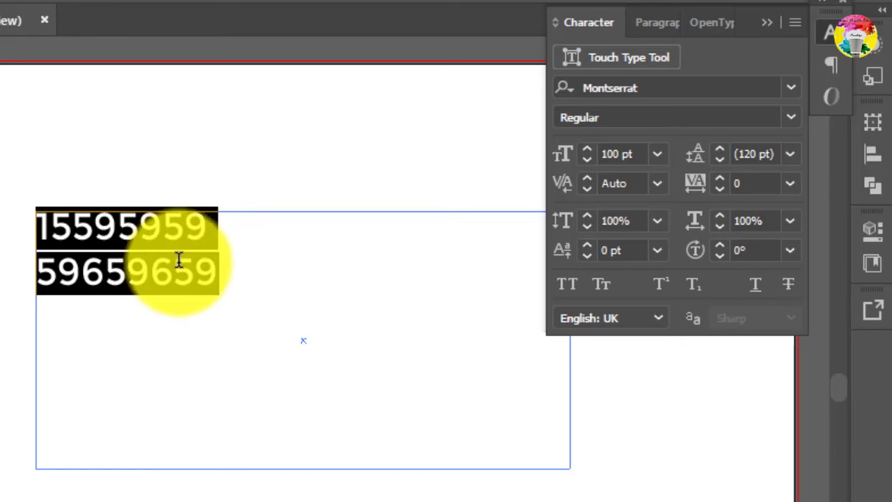
Step: Preview the character rotation presets, including 180°, on both lines of digits, and keep the rotation at 0°
left_click(265, 284)
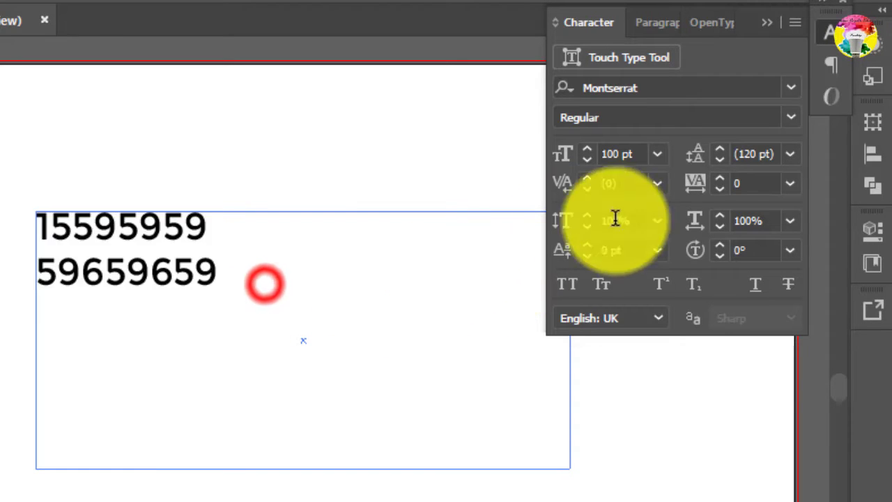
left_click_drag(275, 288, 7, 184)
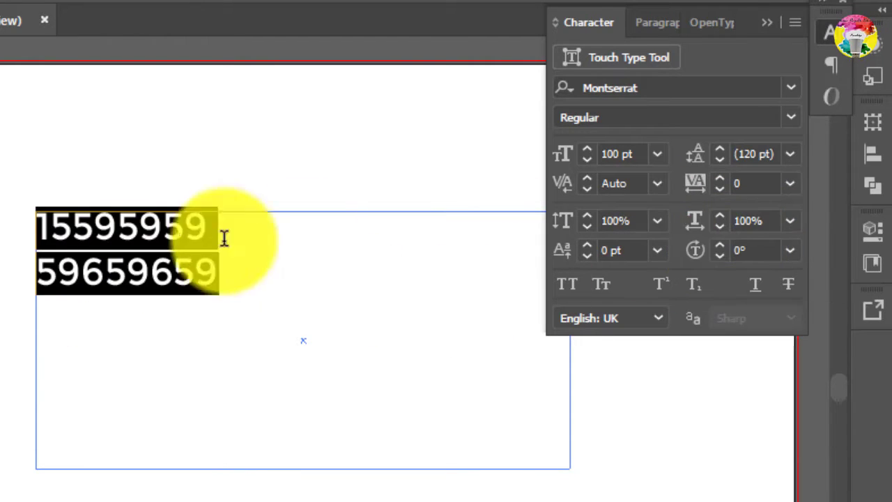
left_click(797, 250)
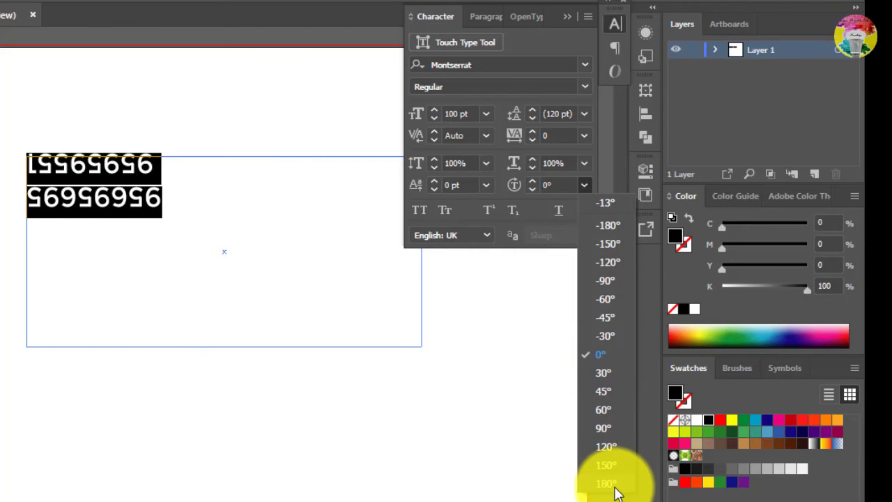
left_click(600, 354)
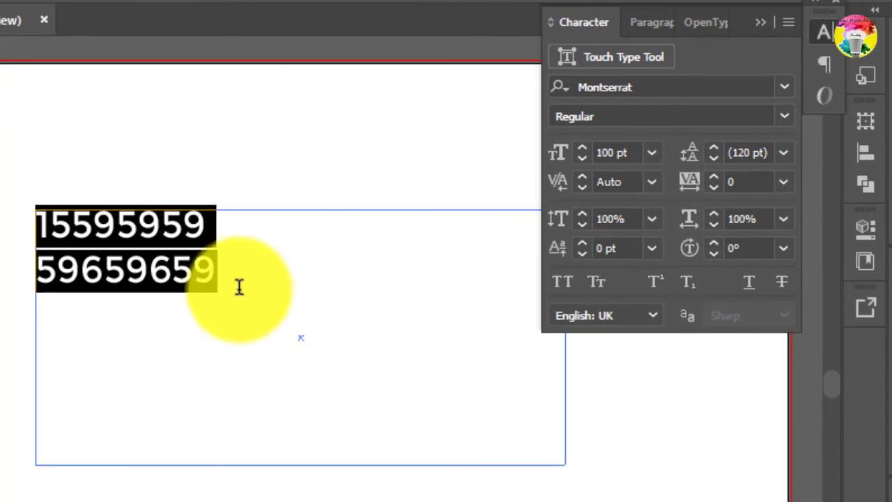
Step: Replace the digits with two lines of lowercase text, "sadfsdgfdghdf" and "dfsaegsdfyhfgjh"
left_click_drag(237, 295, 231, 293)
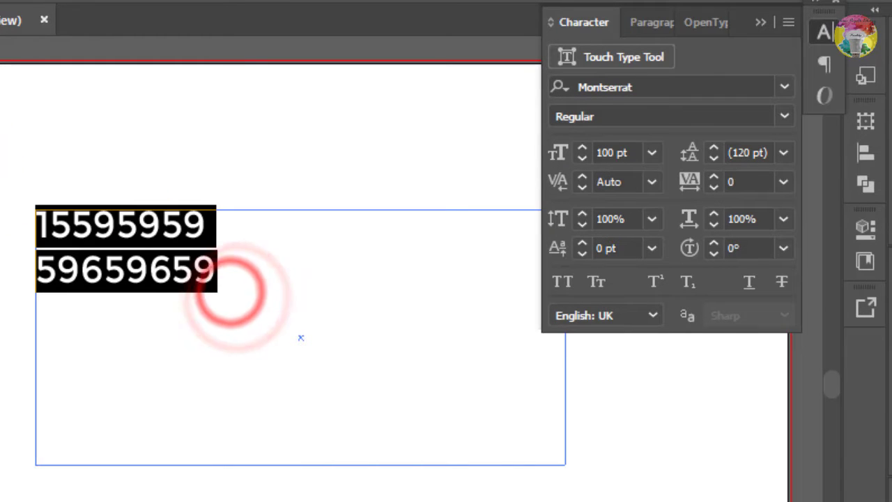
type("saegsdf")
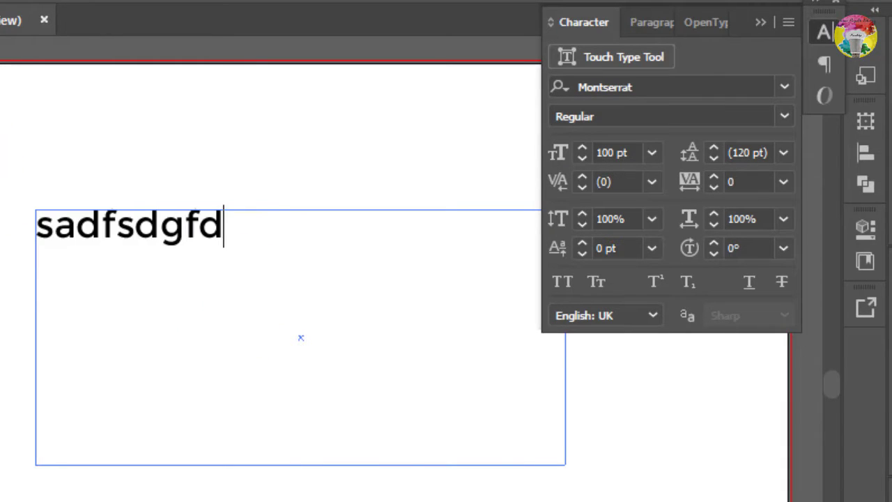
type("yhfgjh")
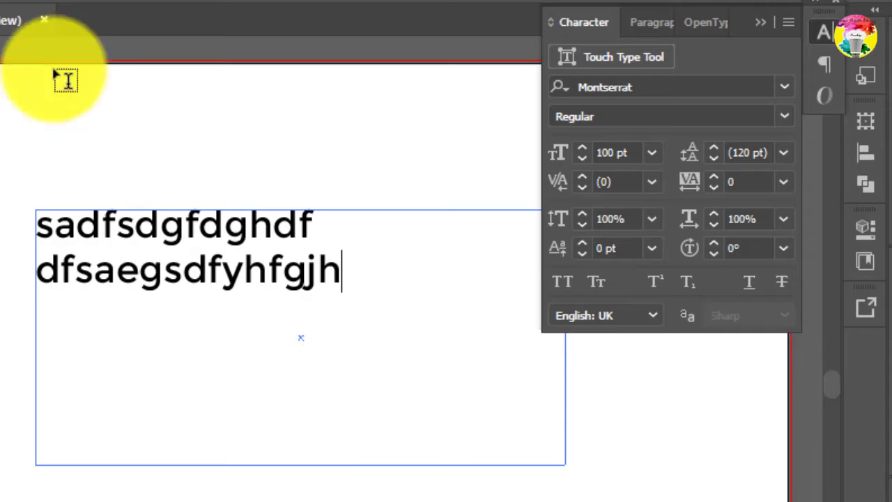
Step: Select both lines of letters and apply All Caps to them
left_click_drag(392, 285, 36, 220)
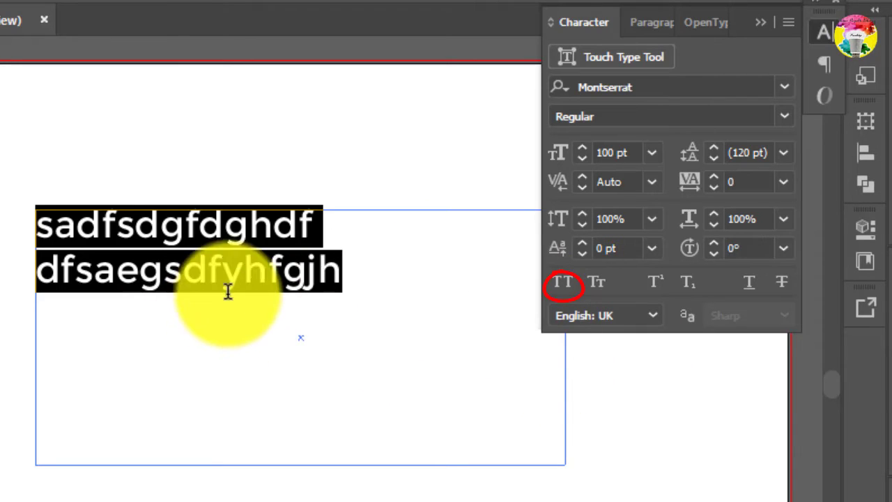
left_click(553, 289)
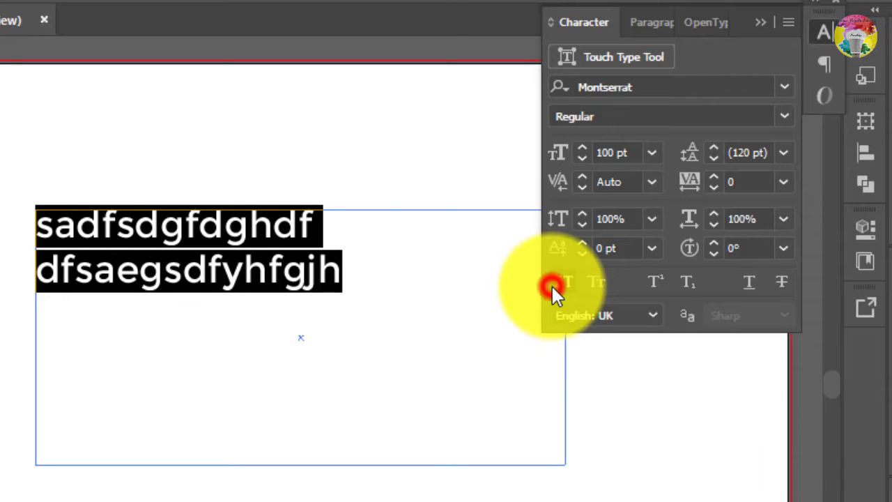
left_click(98, 247)
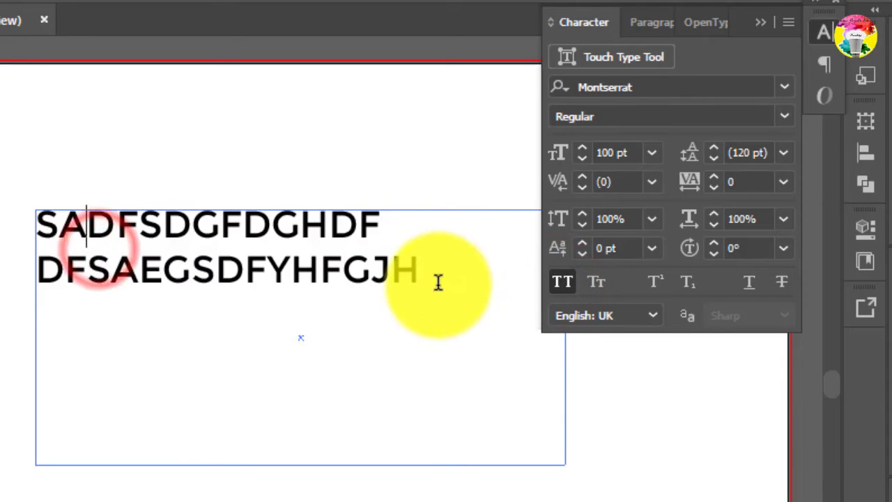
Step: Switch both lines of letters to Small Caps, toggling the option off and on to compare the results
left_click_drag(422, 282, 36, 216)
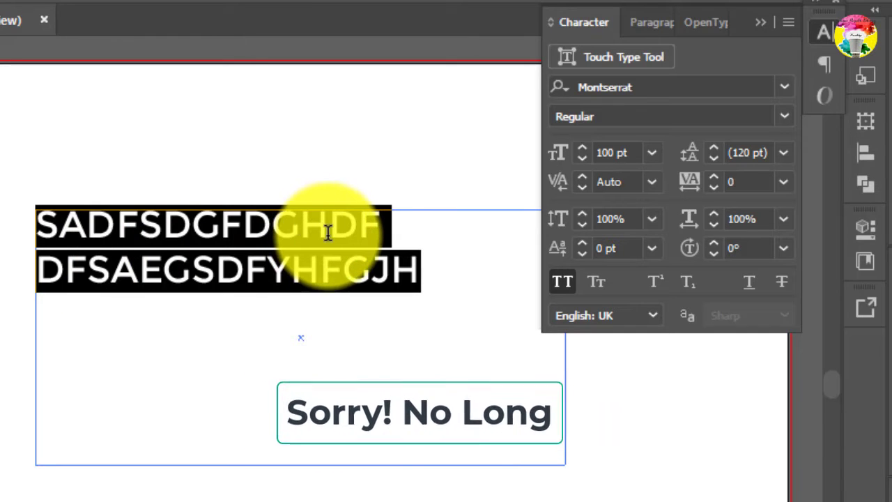
left_click(599, 282)
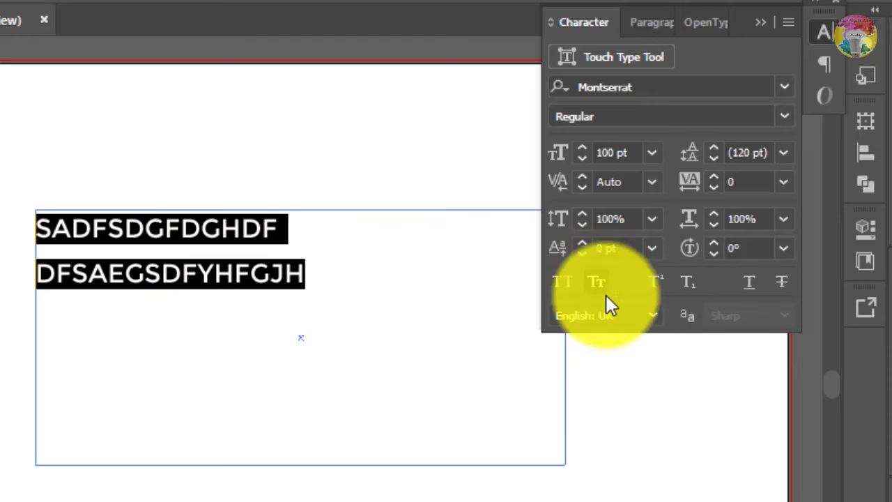
left_click(592, 282)
left_click(593, 284)
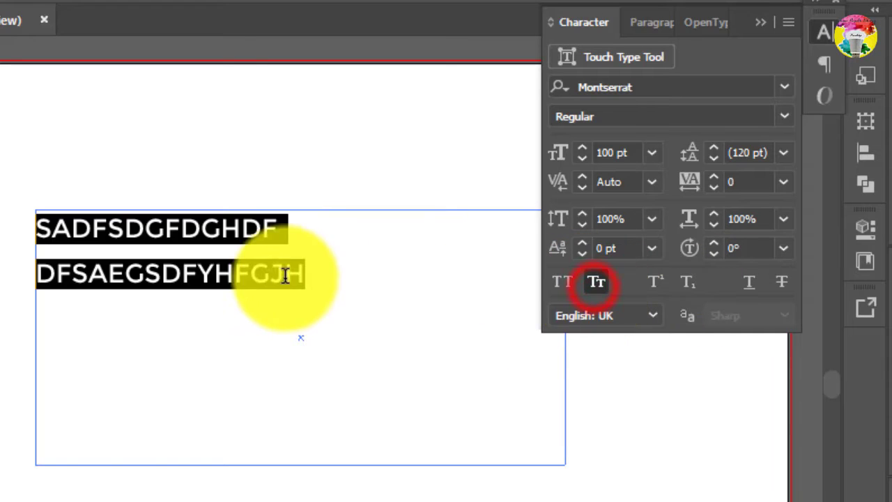
left_click(272, 271)
left_click_drag(372, 284, 38, 234)
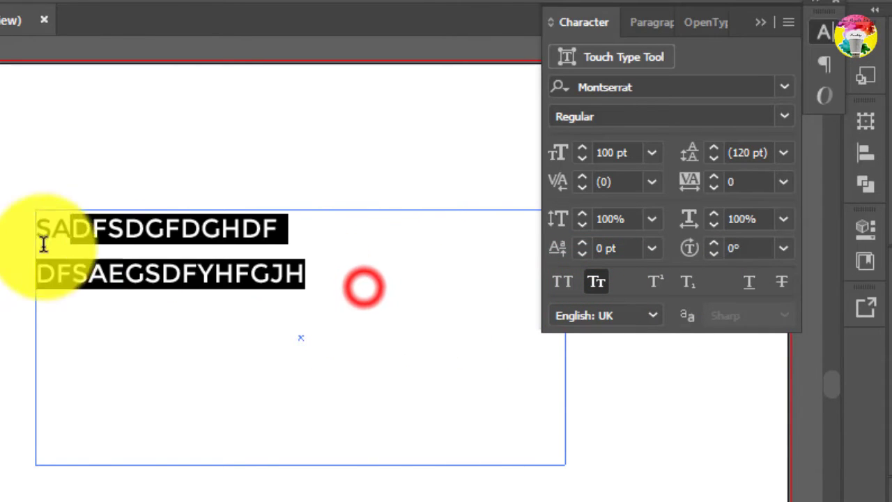
left_click(596, 279)
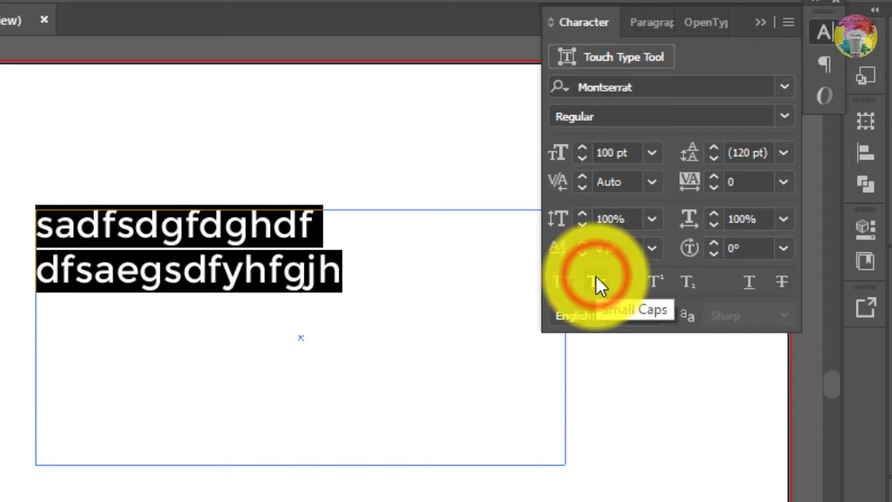
left_click(595, 276)
left_click(255, 271)
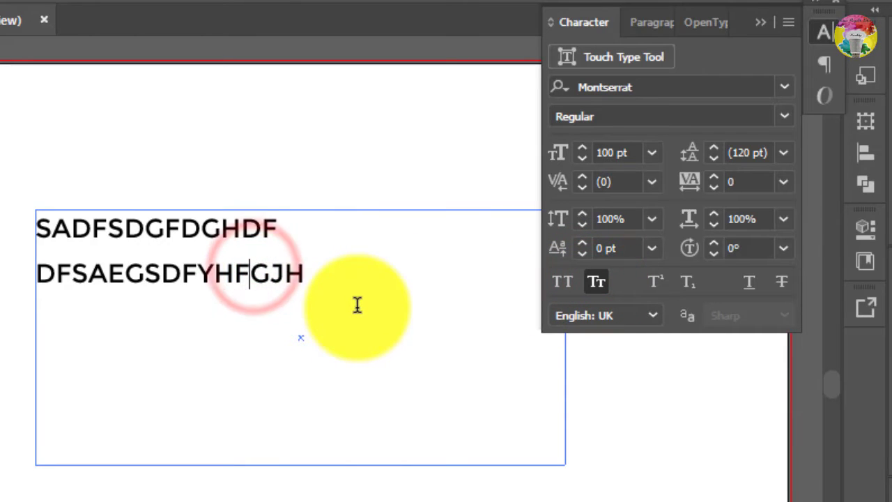
Step: Alternate both lines of letters between All Caps and Small Caps, and turn off Small Caps to restore plain lowercase
left_click_drag(333, 303, 8, 232)
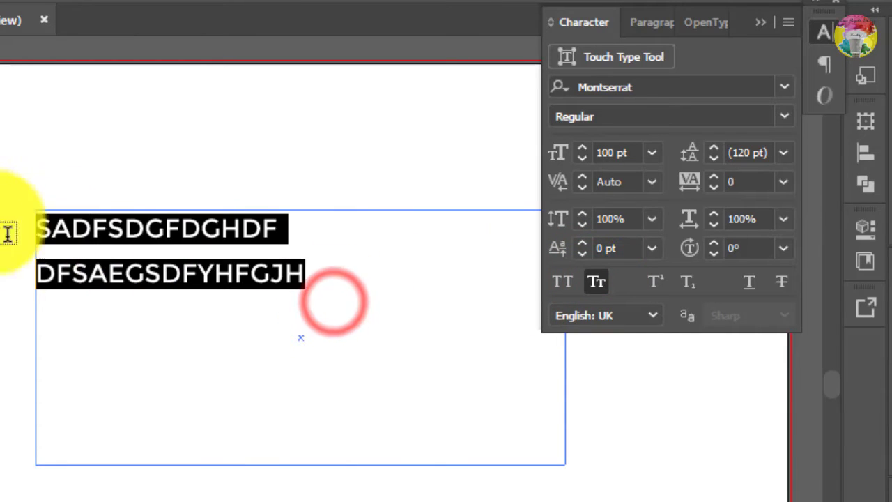
left_click(602, 281)
left_click(597, 282)
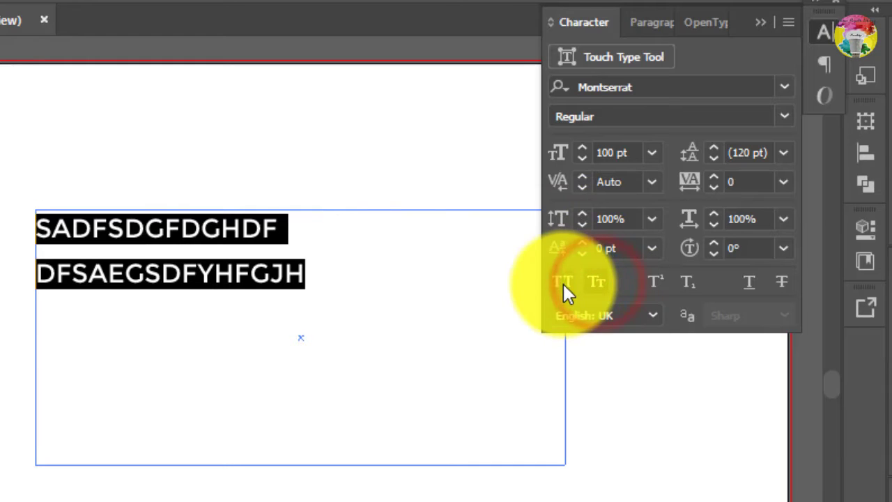
left_click(563, 283)
left_click(600, 281)
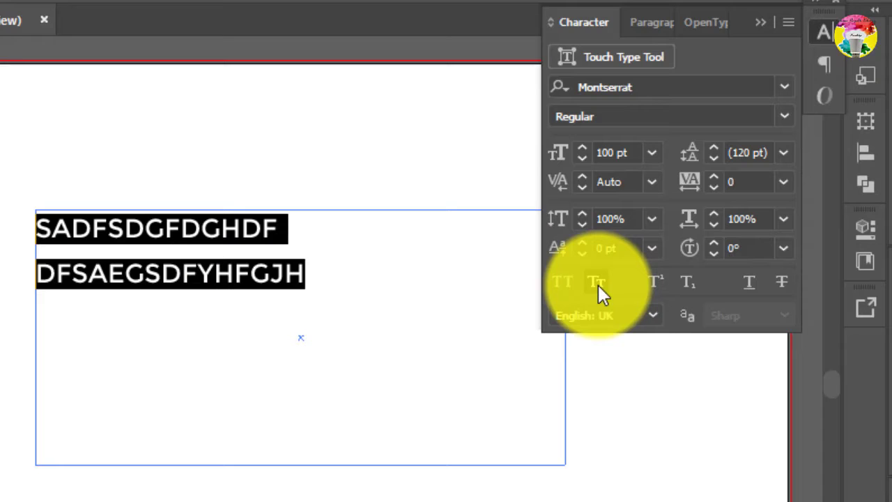
left_click(563, 285)
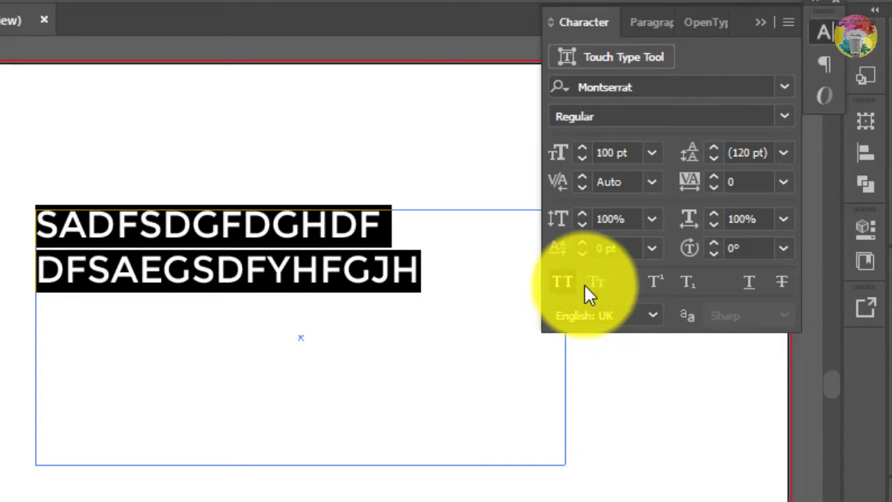
left_click(596, 282)
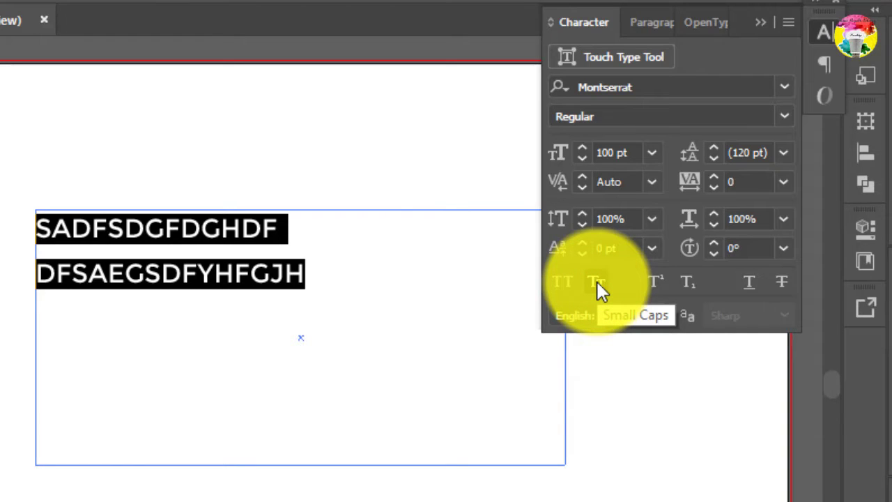
left_click(598, 283)
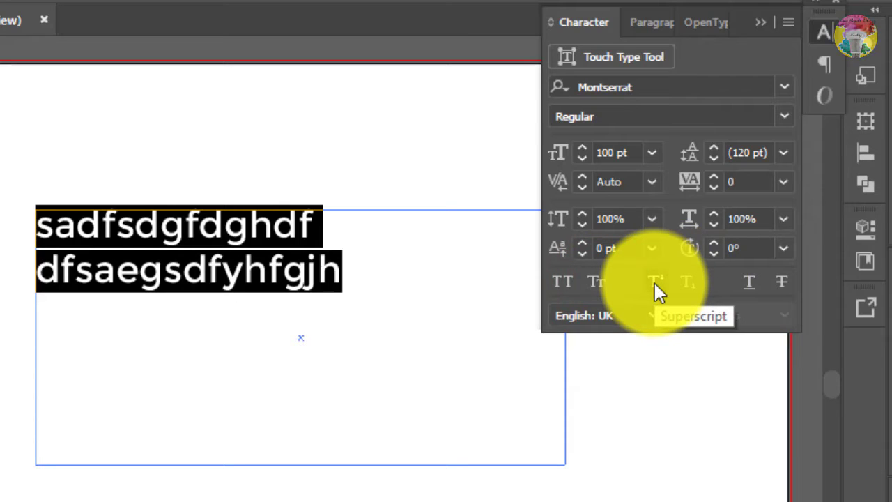
Step: Replace the two lines of letters with the formula "a2+2ab+b2"
left_click(318, 279)
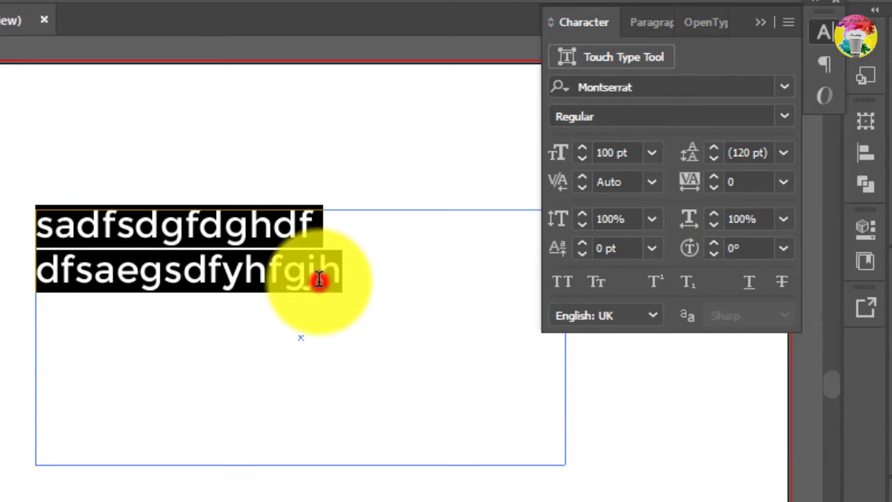
triple_click(413, 288)
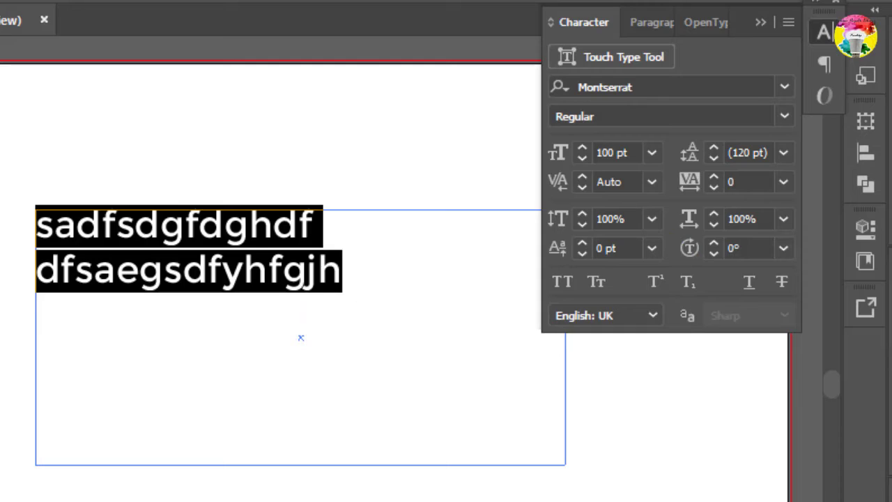
type("a2+2ab+b2")
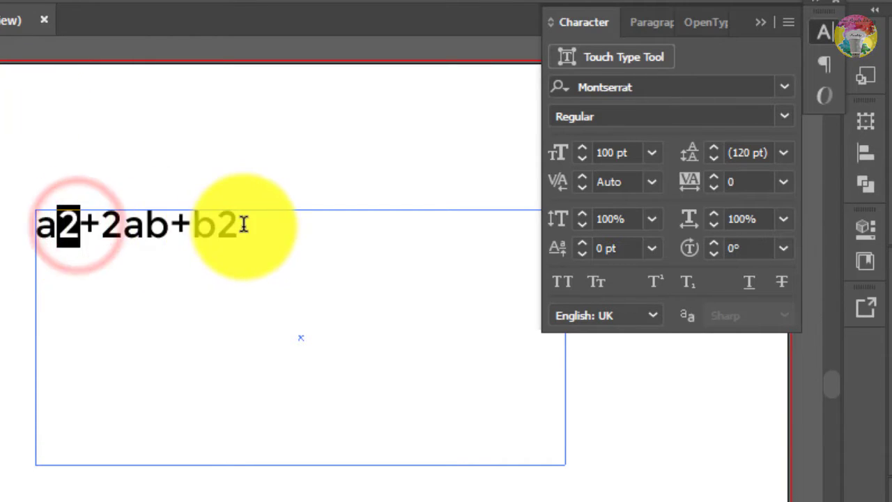
Step: Apply Superscript to the 2 after b and the 2 after a so both read as exponents
left_click_drag(242, 224, 221, 227)
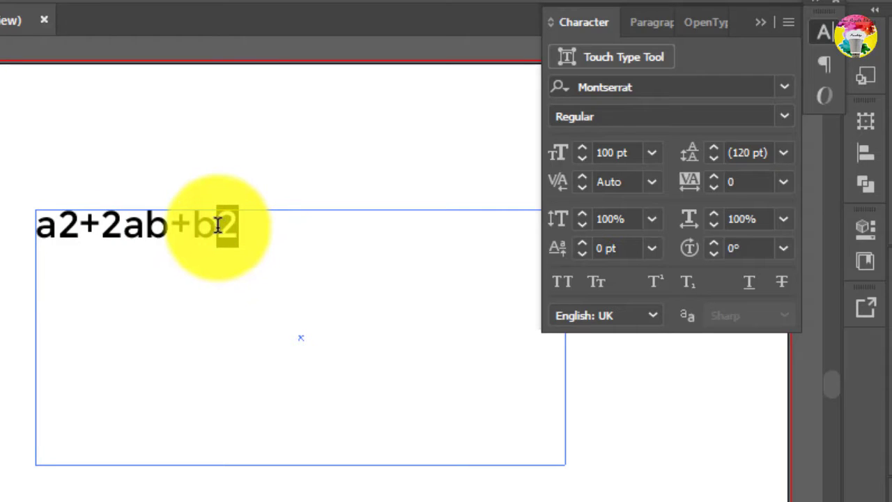
left_click(259, 230)
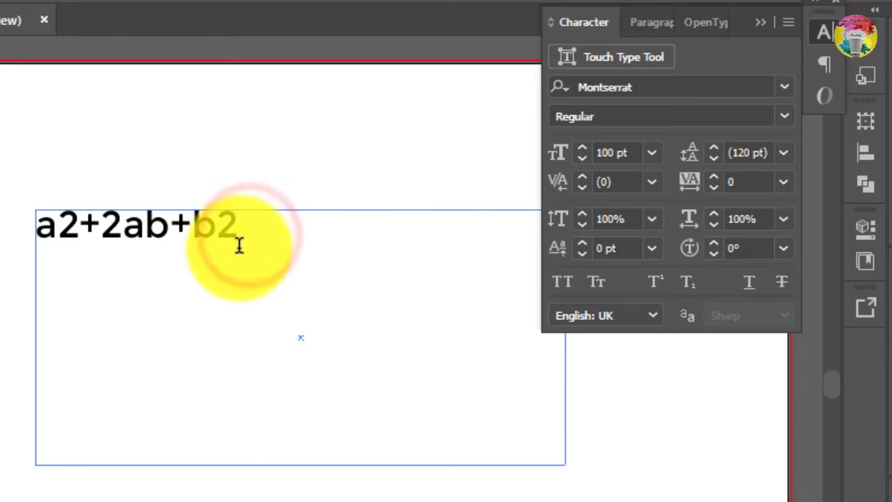
left_click_drag(240, 226, 217, 224)
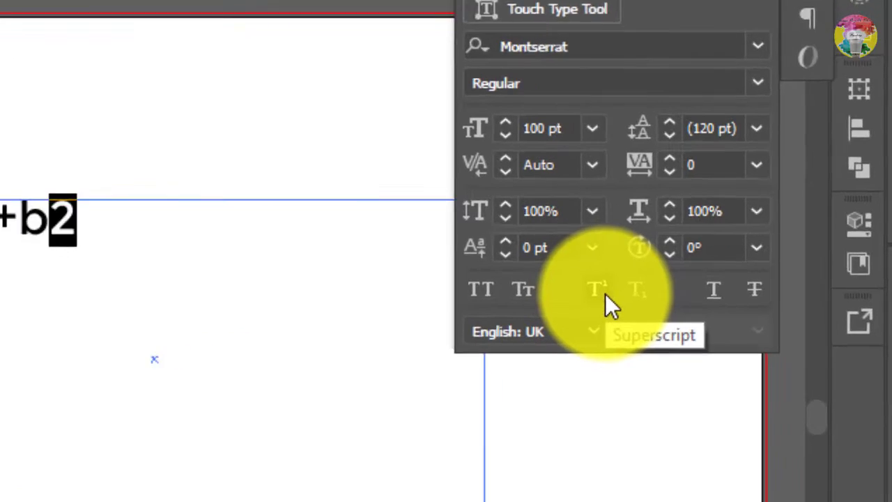
left_click(603, 294)
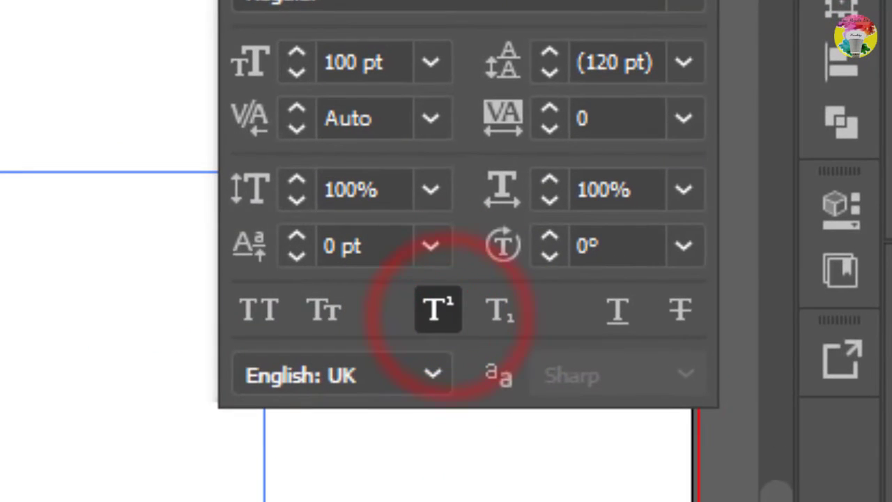
left_click(440, 309)
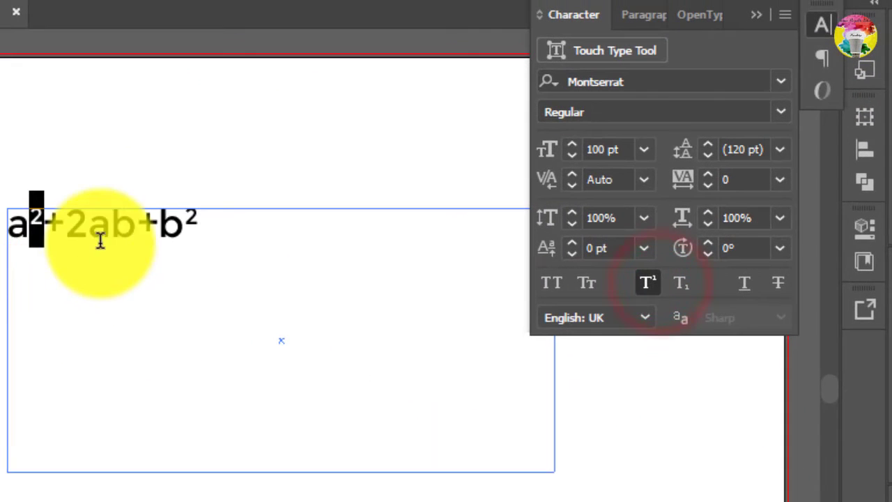
left_click(100, 241)
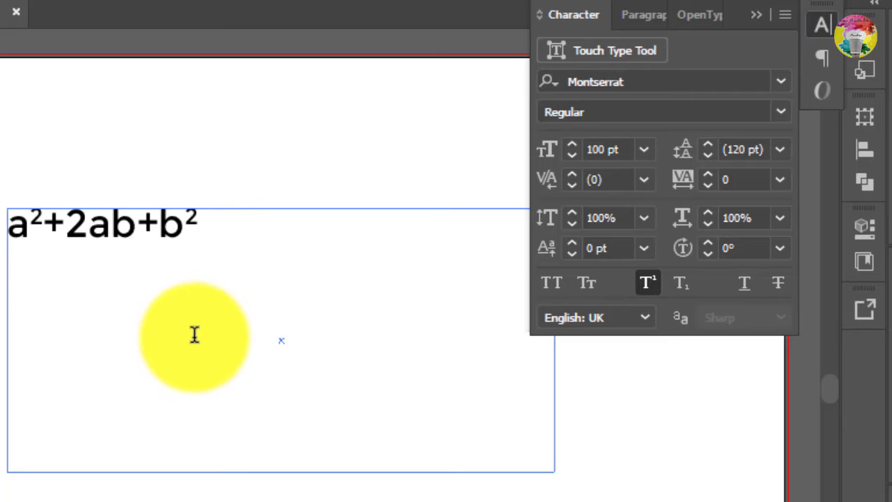
left_click(204, 261)
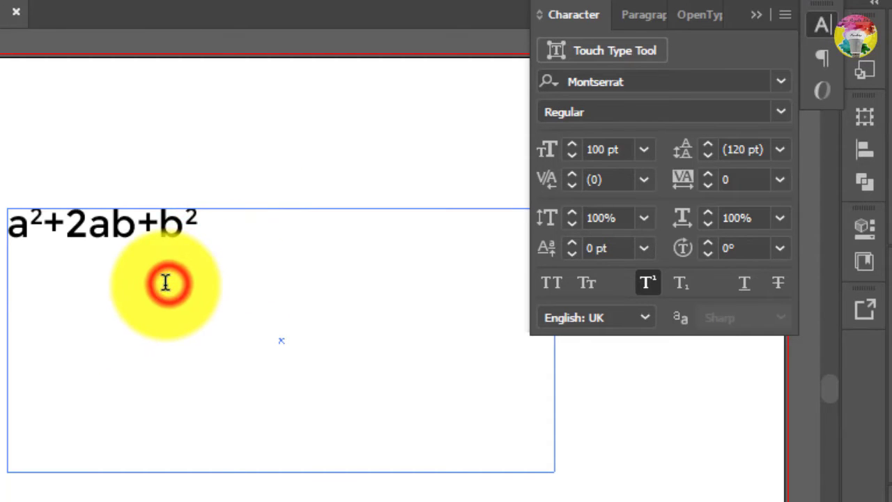
left_click(206, 233)
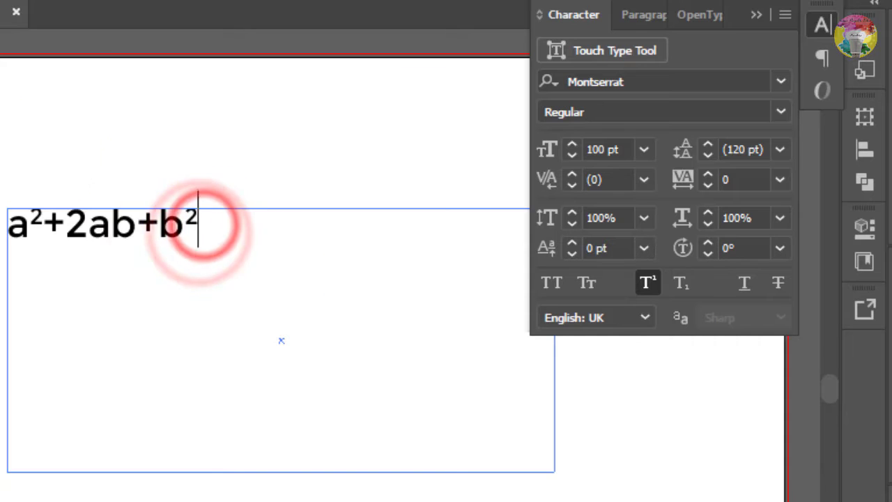
Step: Finish editing the formula, shorten its text frame to fit the single line, and deselect it
key("Escape")
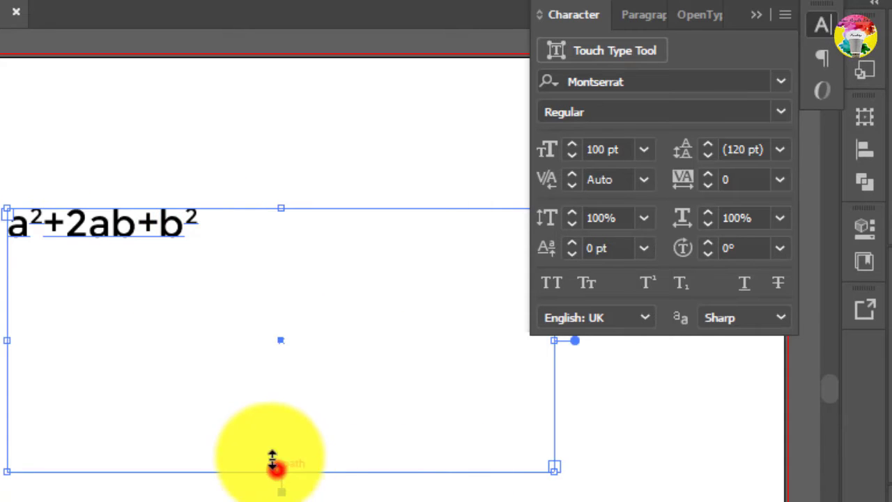
left_click_drag(272, 459, 214, 240)
left_click(325, 471)
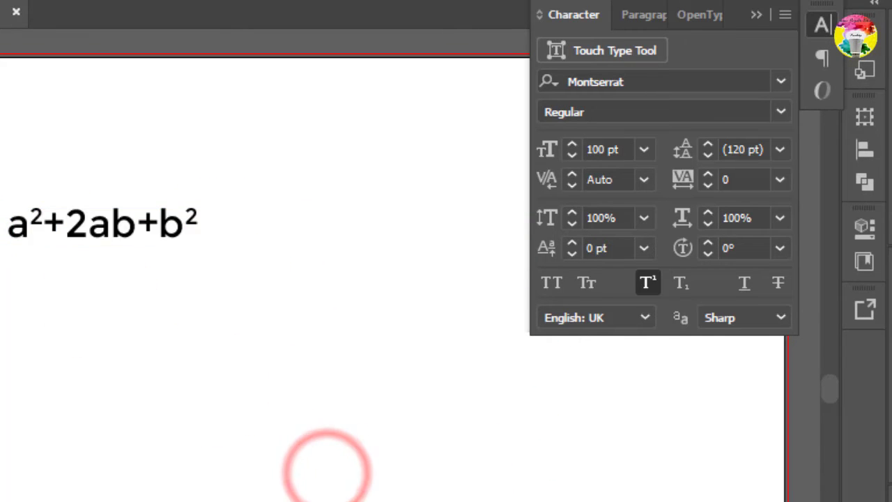
Step: Create a new area text frame below the formula with Superscript off, enter "co2", and apply All Caps
left_click_drag(3, 314, 400, 410)
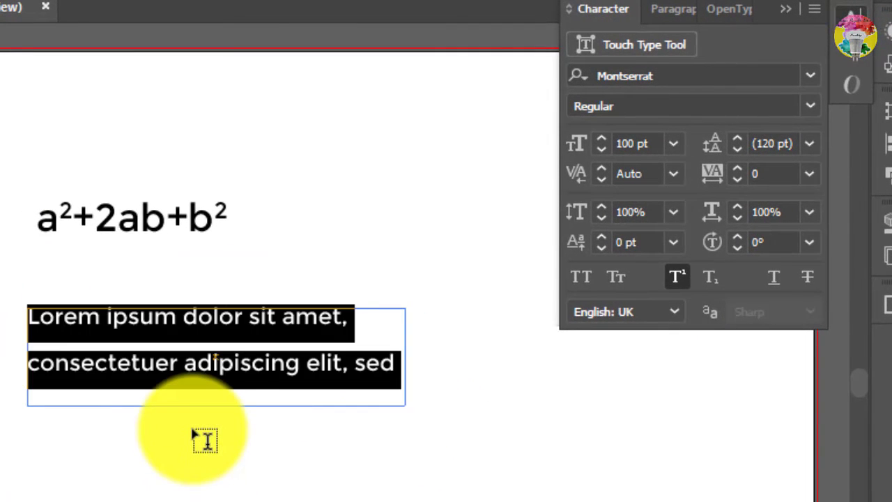
left_click(676, 276)
type("co2")
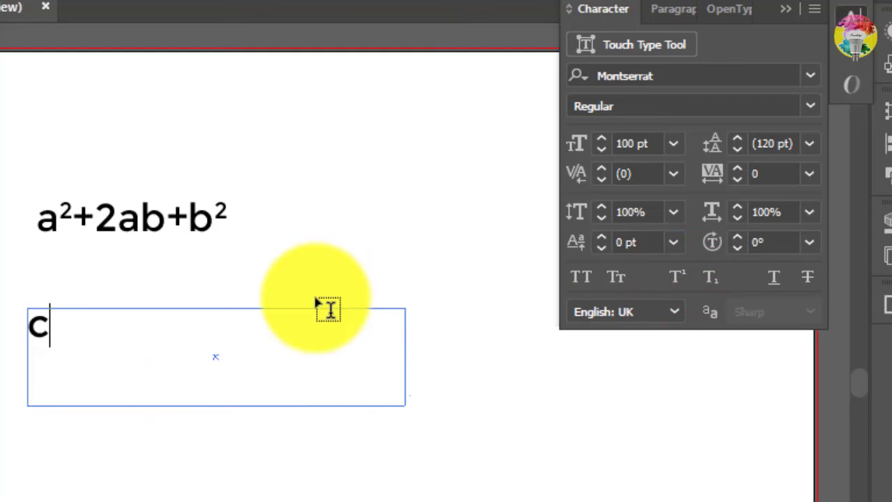
double_click(108, 328)
left_click(590, 276)
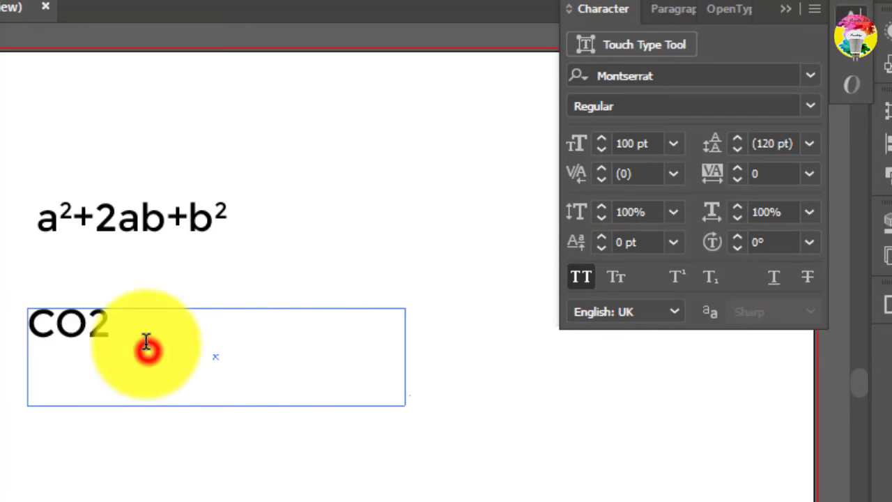
Step: Apply Subscript to the 2 in CO2
left_click_drag(145, 348, 91, 335)
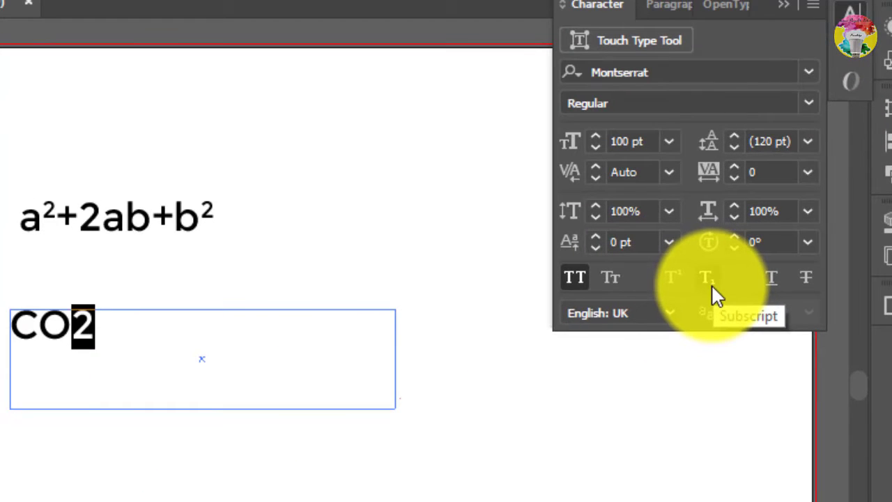
left_click(711, 283)
left_click(98, 352)
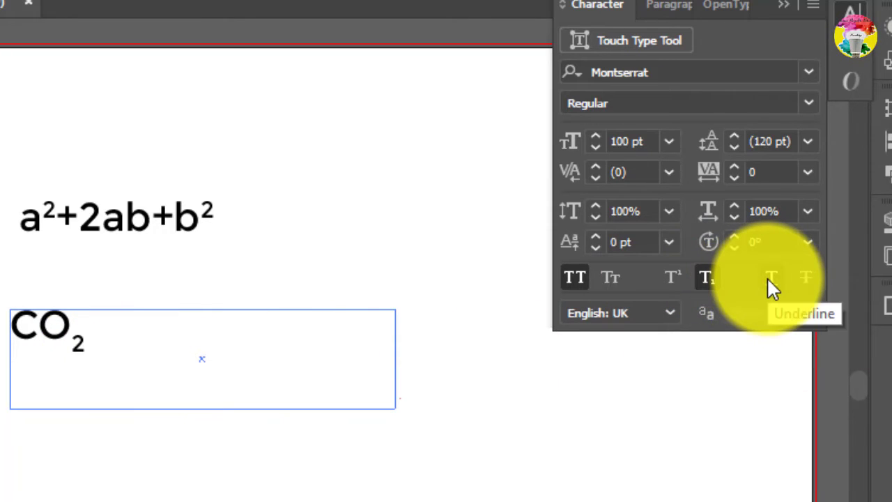
Step: Try Underline on the whole CO2 text and remove it again
left_click(170, 334)
left_click_drag(8, 339, 10, 338)
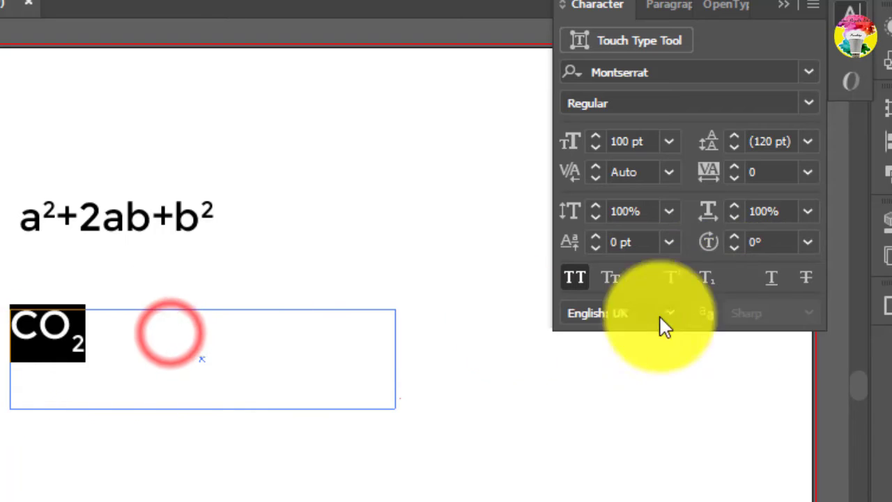
left_click(775, 277)
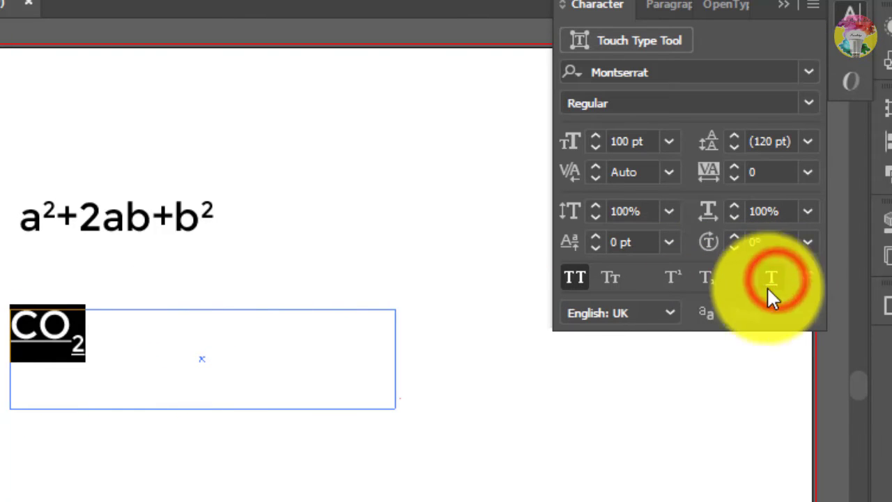
left_click(128, 354)
left_click_drag(114, 355, 2, 338)
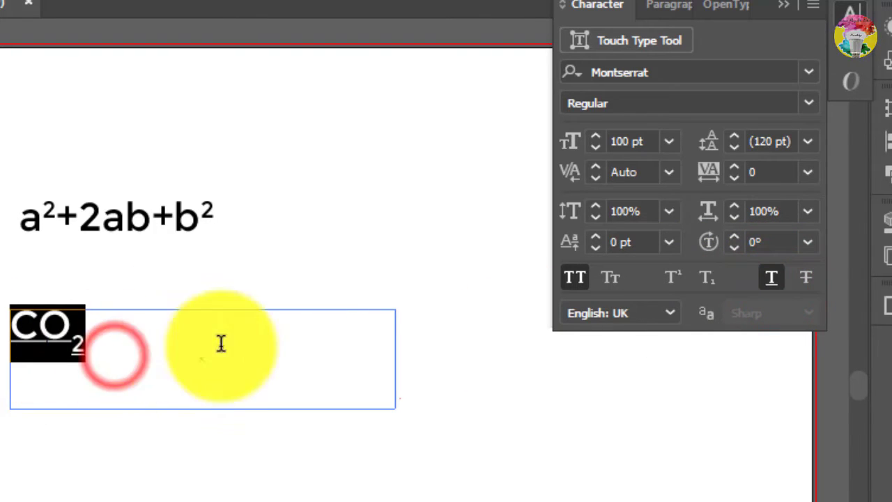
left_click(776, 277)
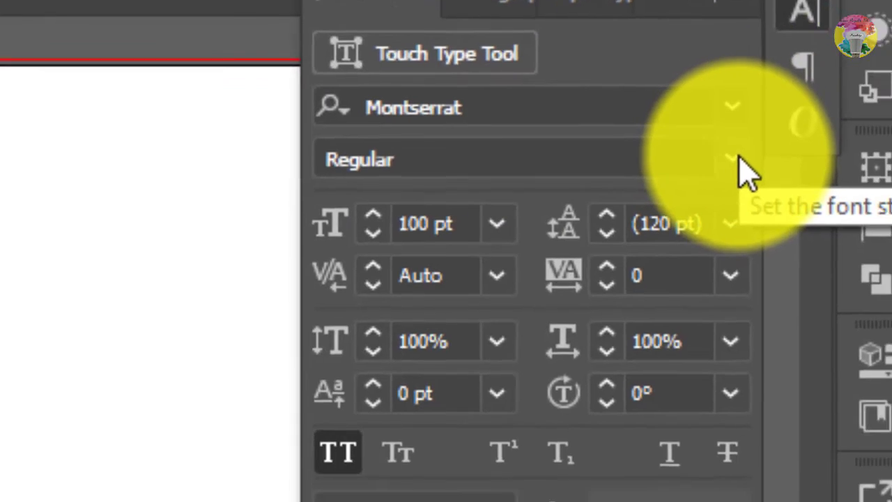
Step: Preview the Montserrat font styles on the CO2 text, down to Black Italic, without choosing one
left_click(740, 159)
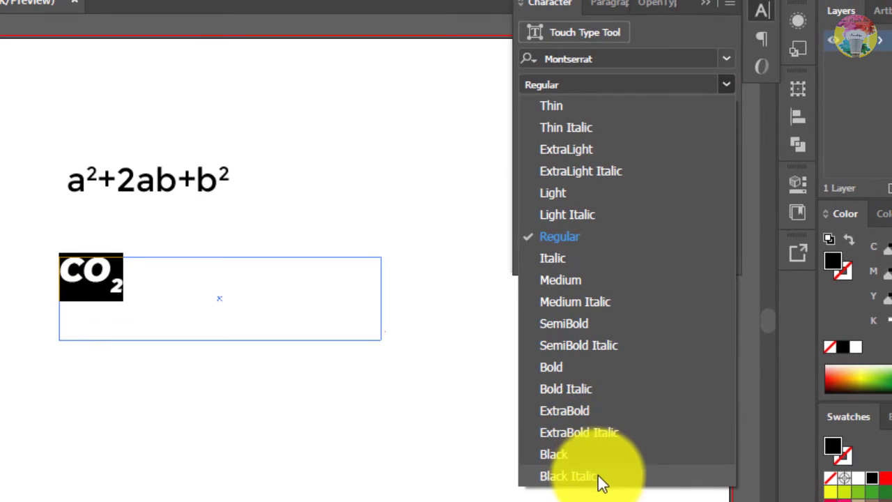
left_click(149, 289)
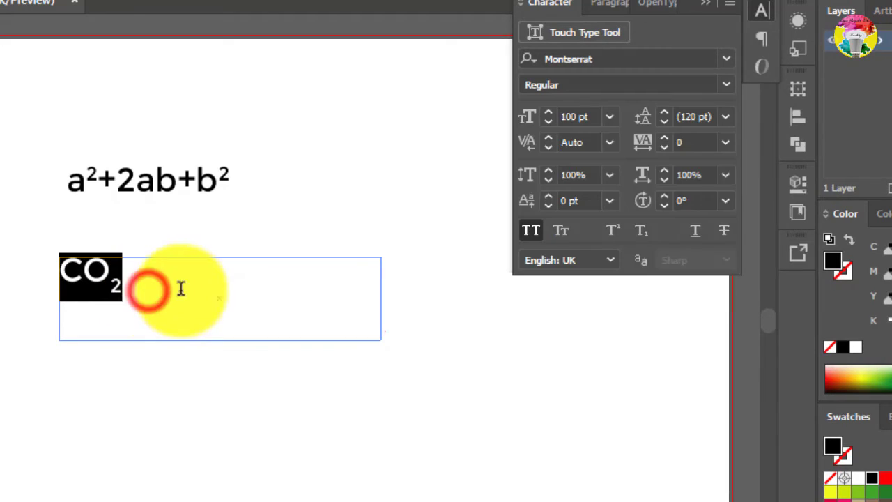
Step: Apply Strikethrough to the CO2 text and replace it with a struck-through "500TK"
left_click(725, 237)
left_click(105, 278)
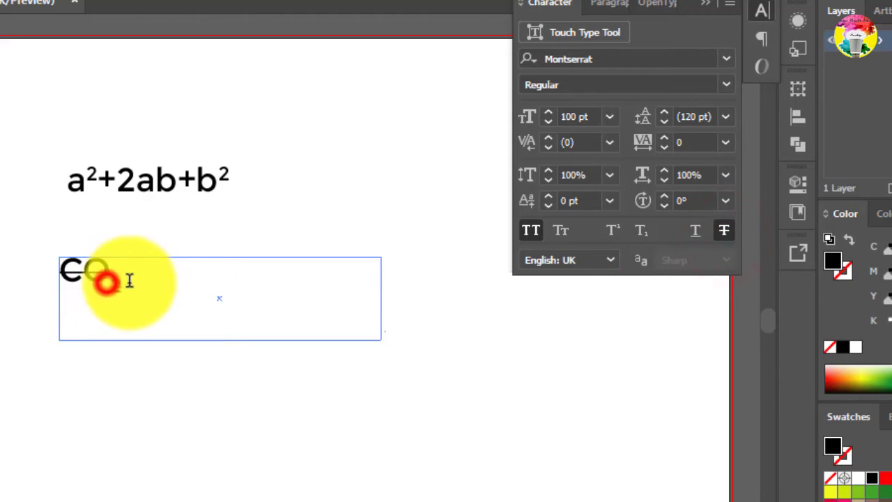
left_click_drag(146, 282, 35, 270)
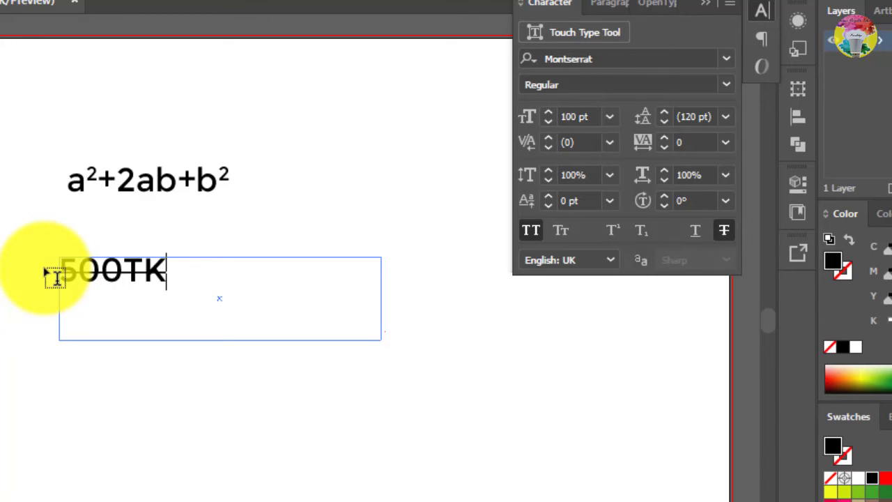
Step: Continue the line after the struck-through price with "NOW 100TK", turning Strikethrough off for the added words
left_click(724, 231)
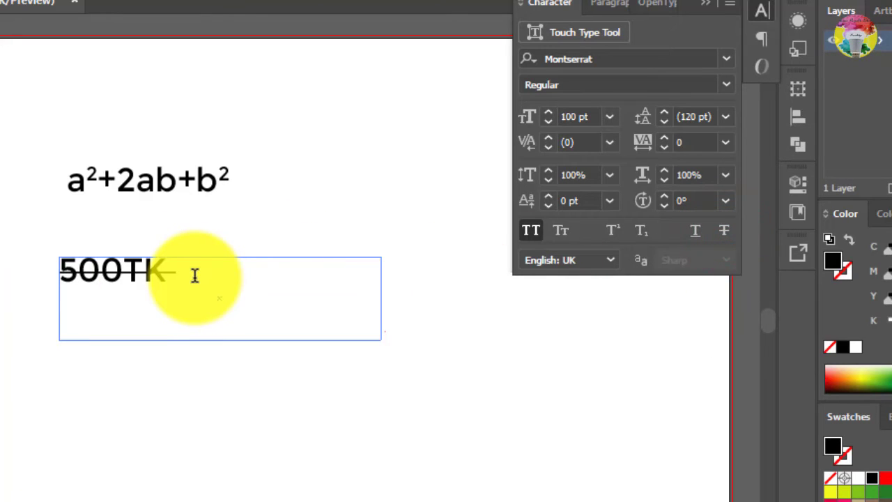
type("O")
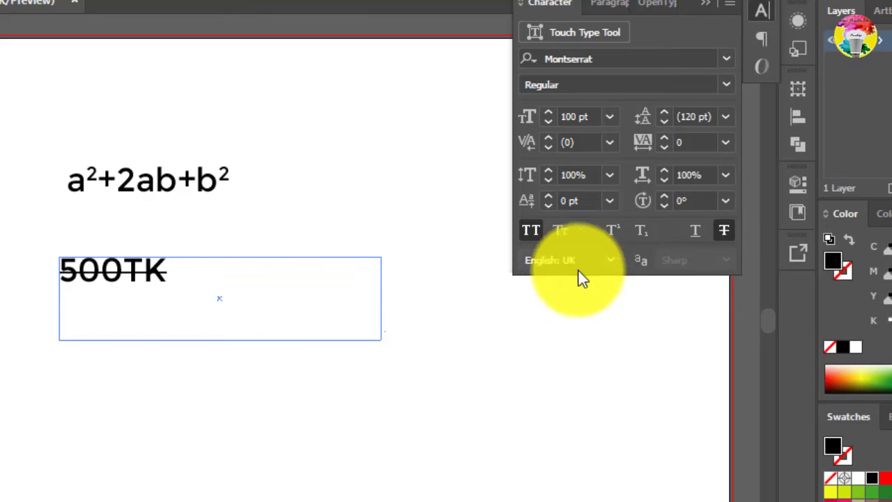
left_click(724, 230)
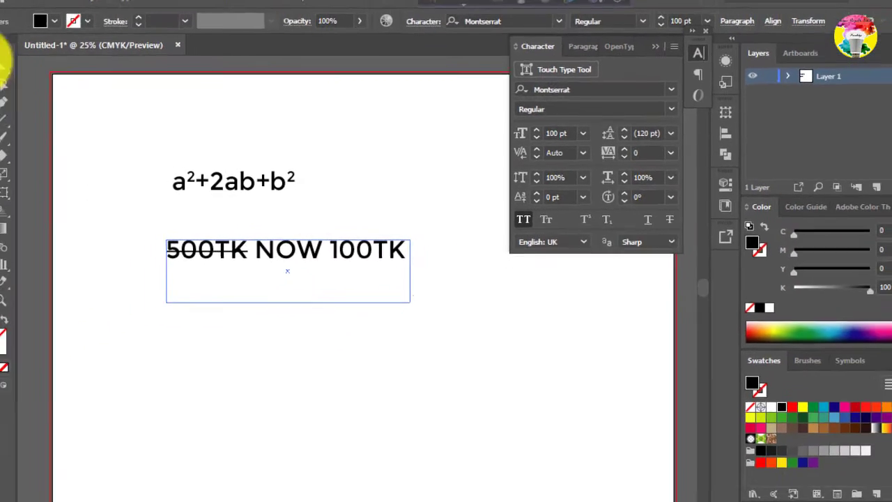
Step: Finish editing the price line, select both the formula and price text frames, and delete them
key("Escape")
left_click(403, 414)
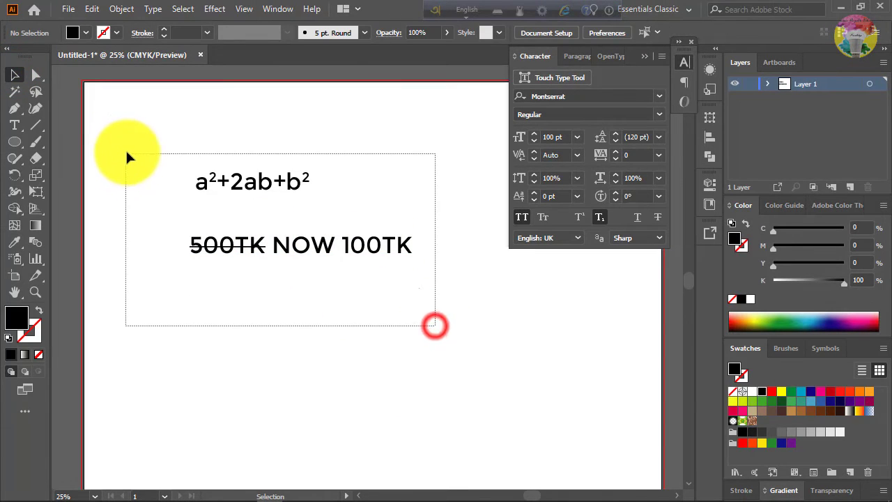
left_click_drag(127, 156, 126, 154)
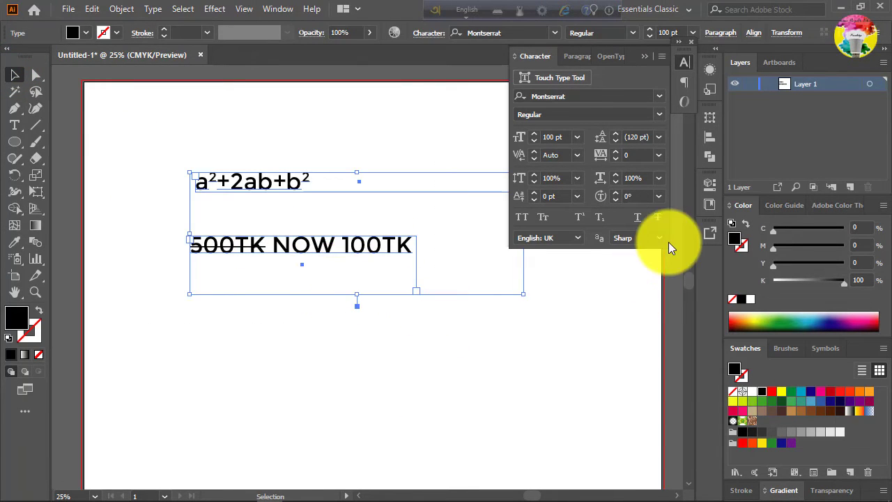
key("Delete")
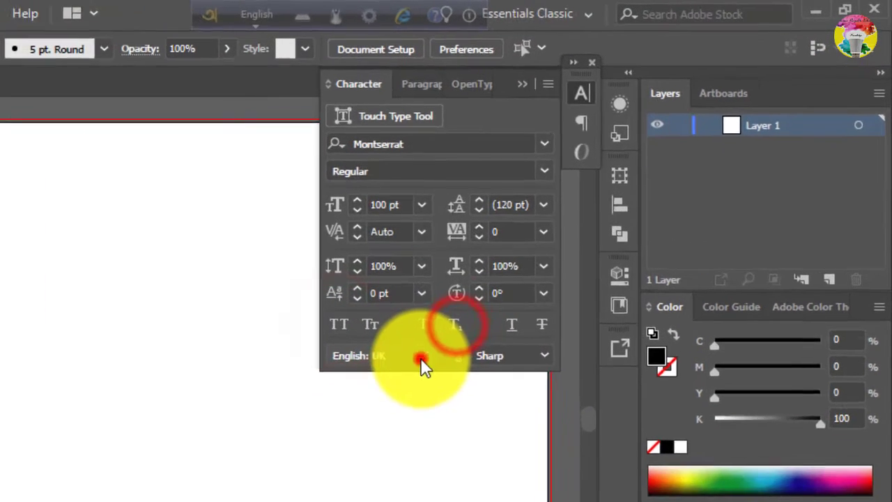
Step: Look over the language setting and the anti-aliasing methods available for text
left_click(576, 239)
left_click(576, 238)
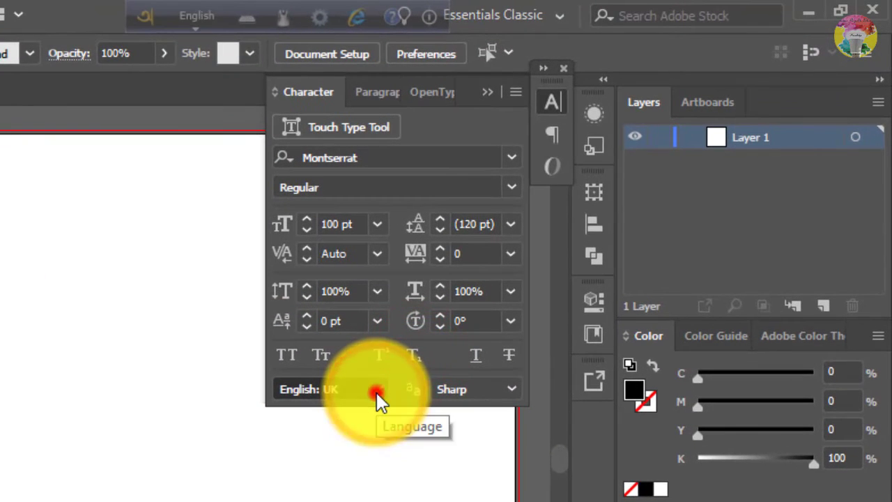
left_click(499, 390)
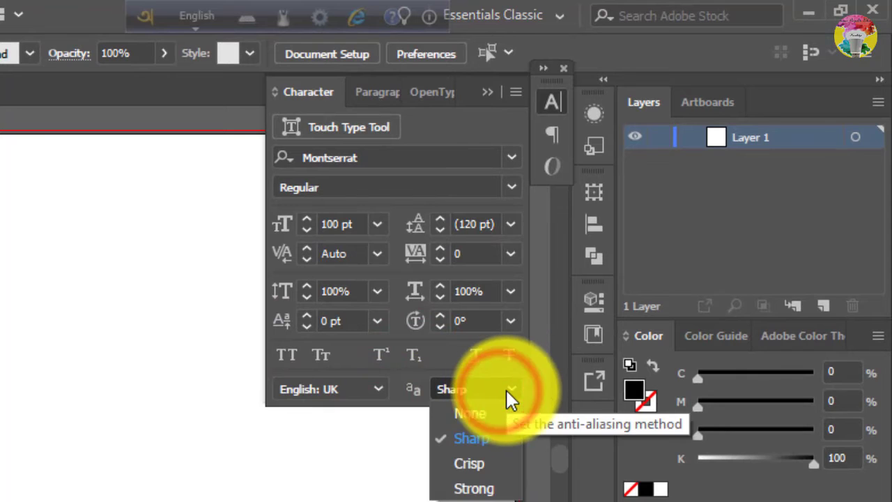
left_click(506, 390)
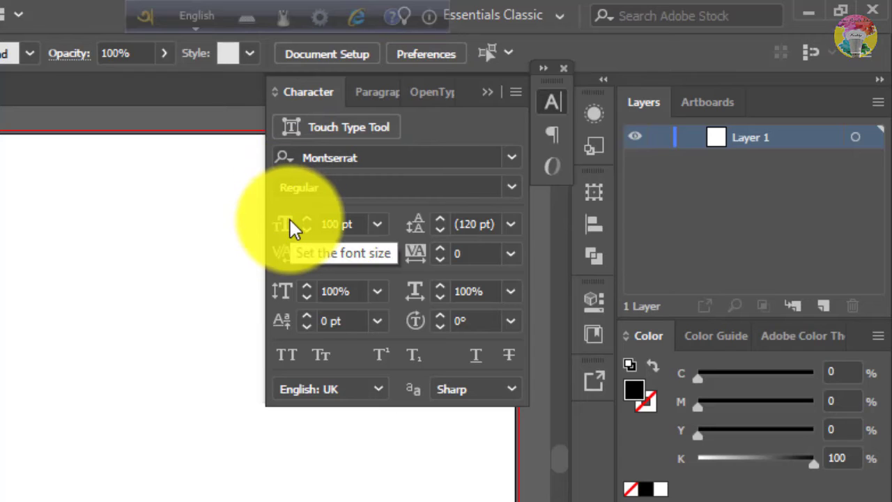
Step: Show the Paragraph settings, draw a text area on the artboard and replace its placeholder with the copied Lorem ipsum text
left_click(558, 102)
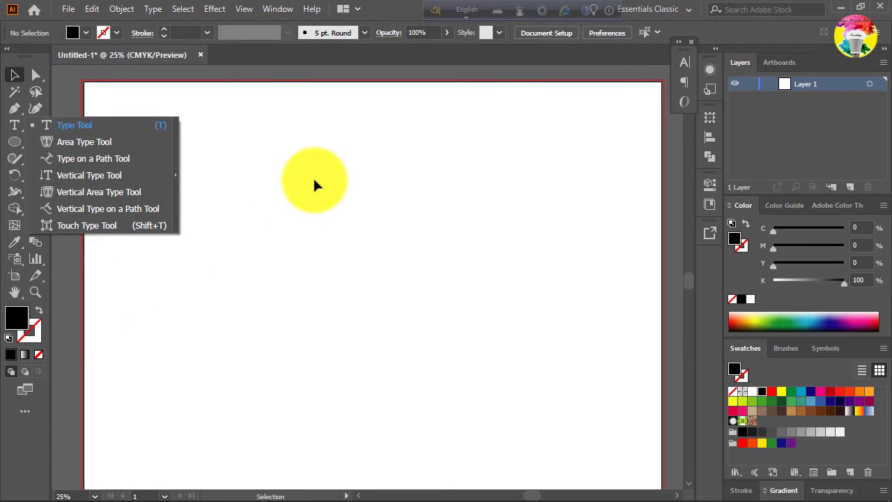
left_click(314, 179)
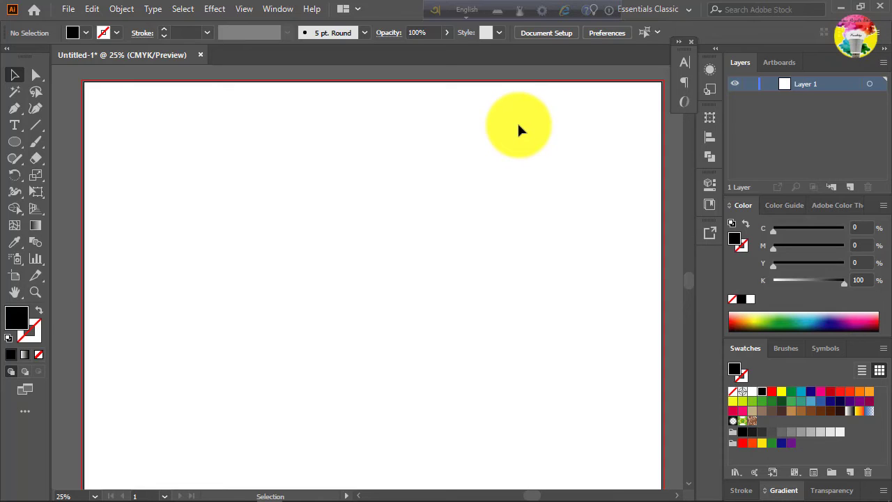
left_click(686, 81)
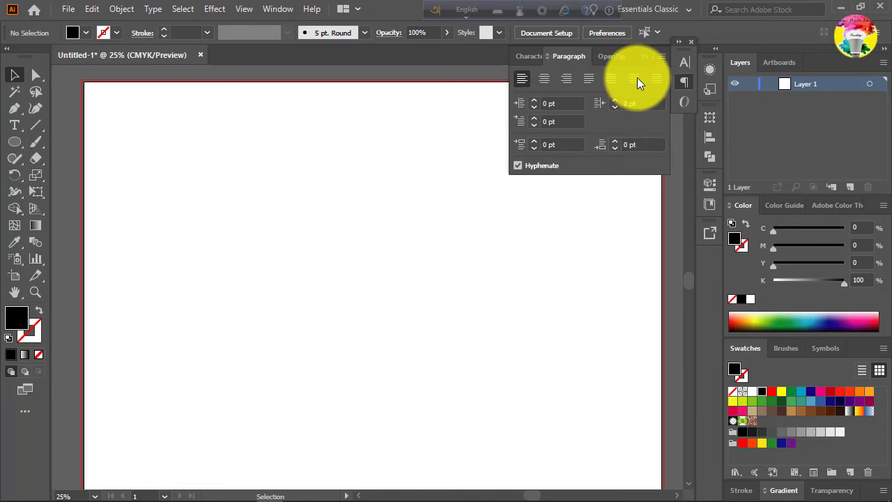
left_click(14, 125)
left_click_drag(155, 169, 464, 332)
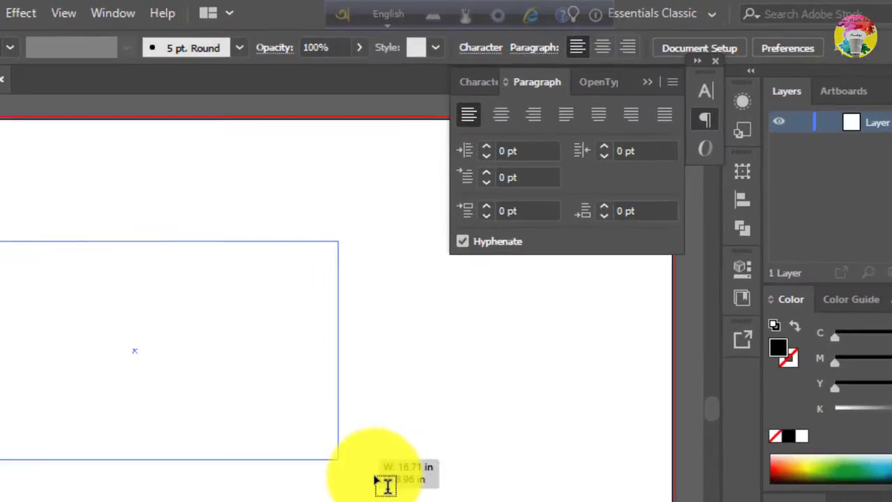
left_click_drag(375, 477, 396, 475)
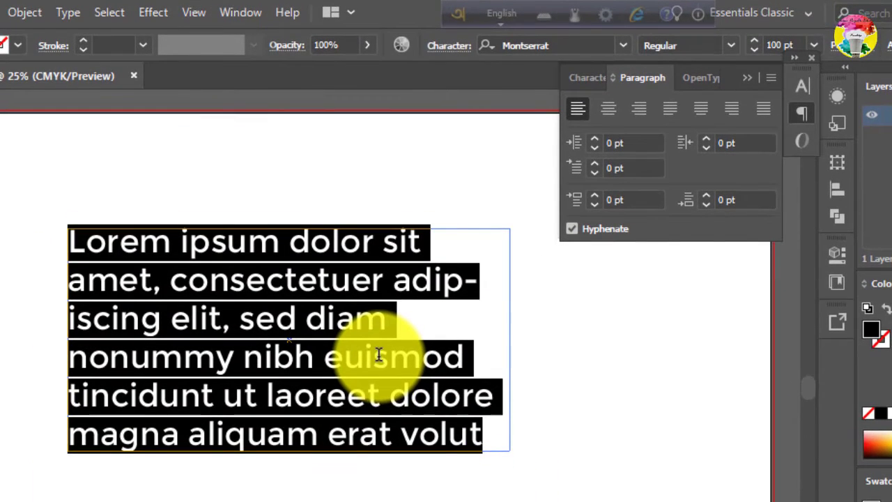
key("ctrl+v")
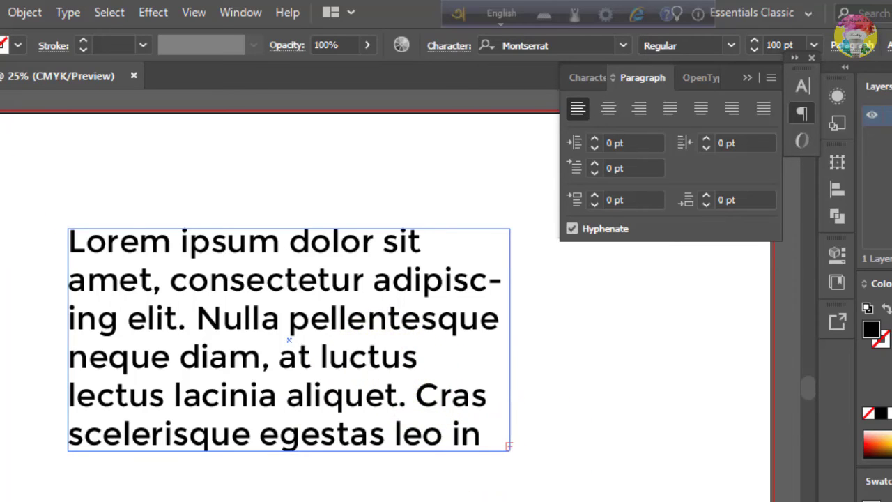
Step: Finish editing the pasted Lorem ipsum text and delete its text frame from the artboard
left_click(385, 394)
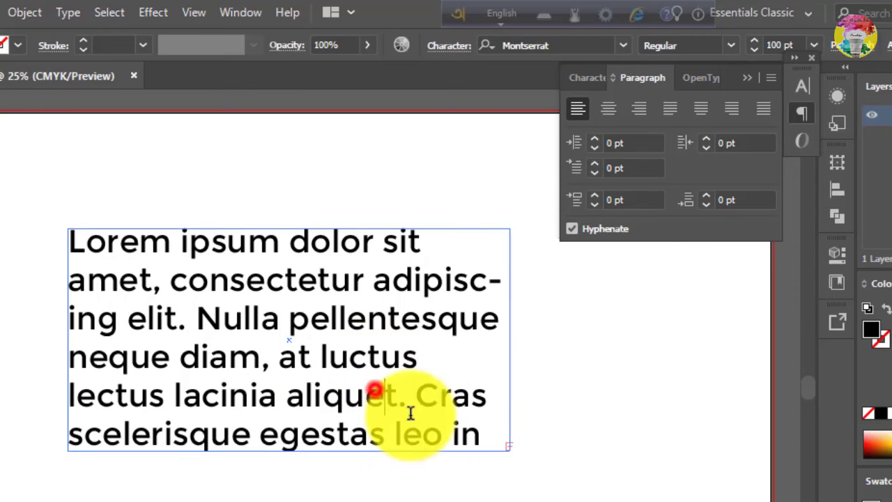
left_click(261, 318)
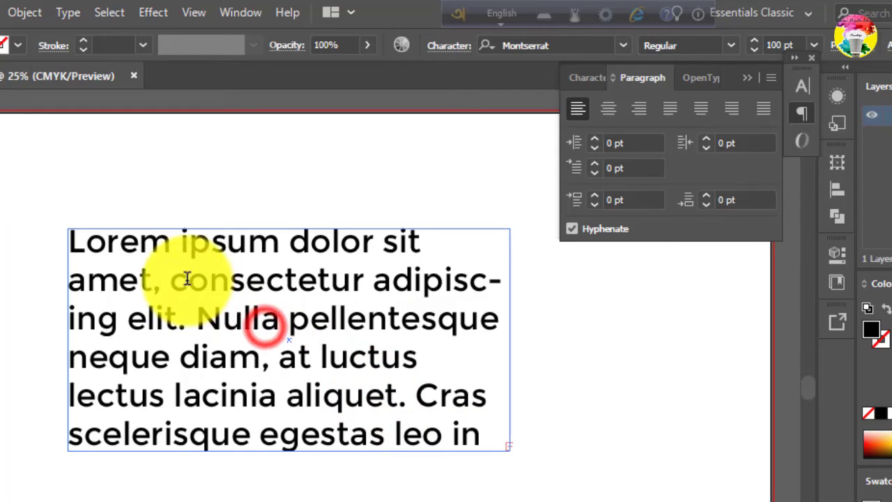
left_click(70, 244)
left_click(504, 448, "shift")
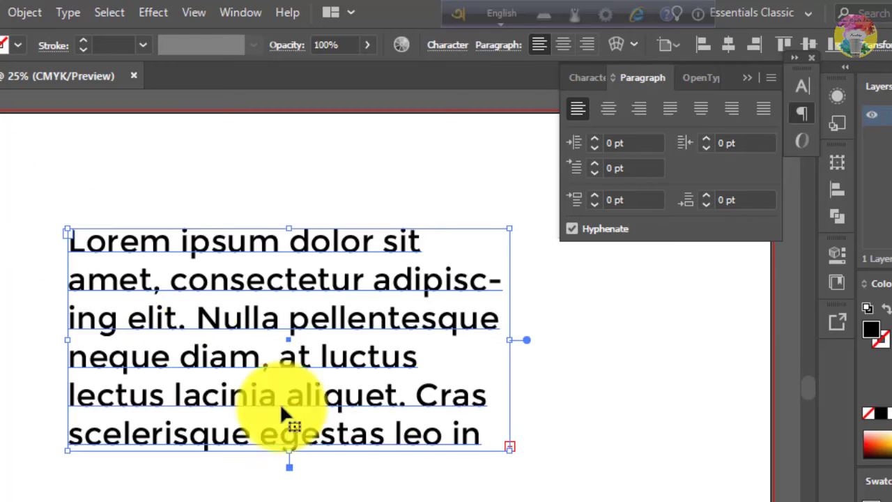
key("Escape")
key("Delete")
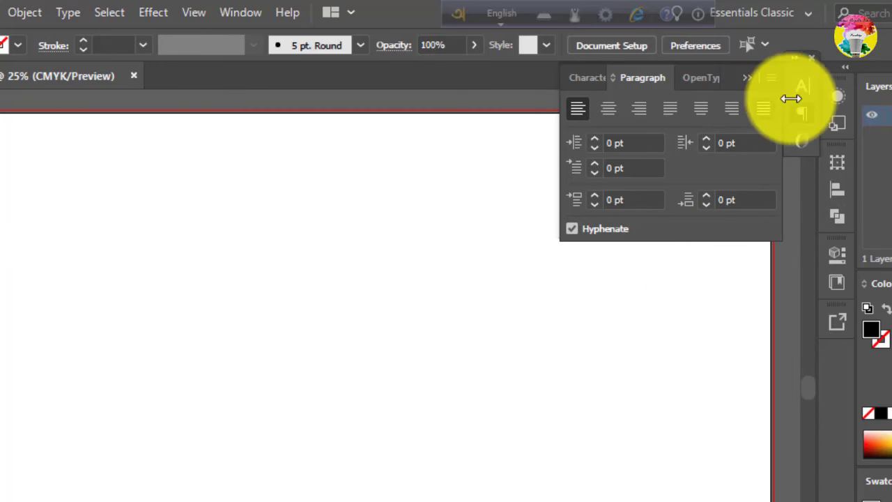
Step: Draw a text area covering nearly the full width of the artboard and set its placeholder text to 60 pt
left_click(802, 113)
left_click(15, 124)
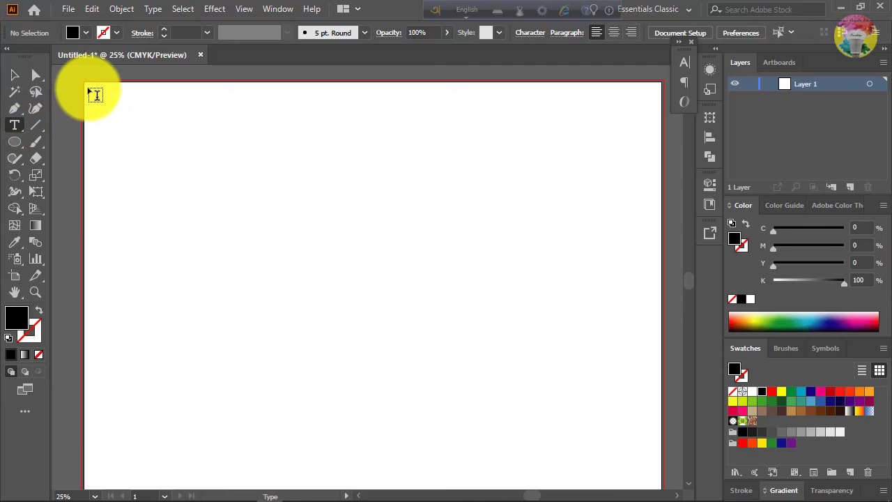
left_click_drag(89, 89, 653, 464)
left_click(683, 63)
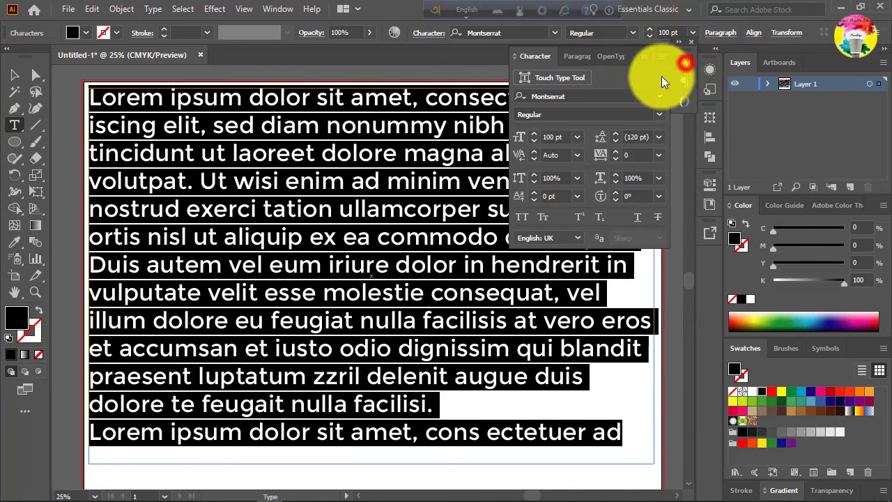
left_click(576, 137)
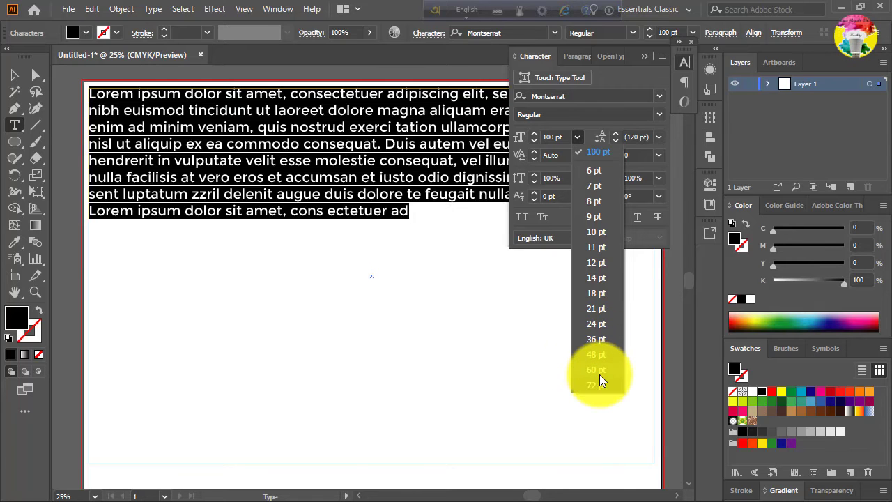
left_click(598, 371)
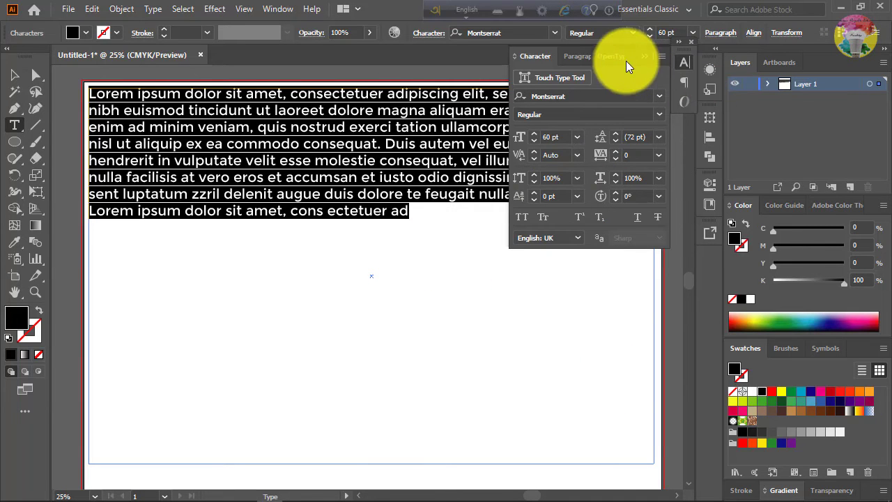
Step: Detach the type settings and move them below the text, and show the Paragraph settings with all the text selected
left_click_drag(632, 55, 649, 276)
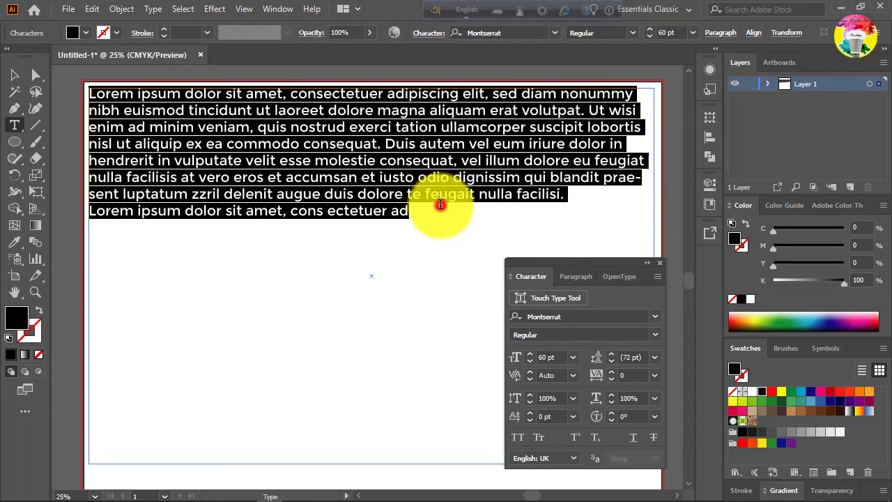
left_click(440, 208)
left_click_drag(428, 217, 77, 87)
left_click(575, 276)
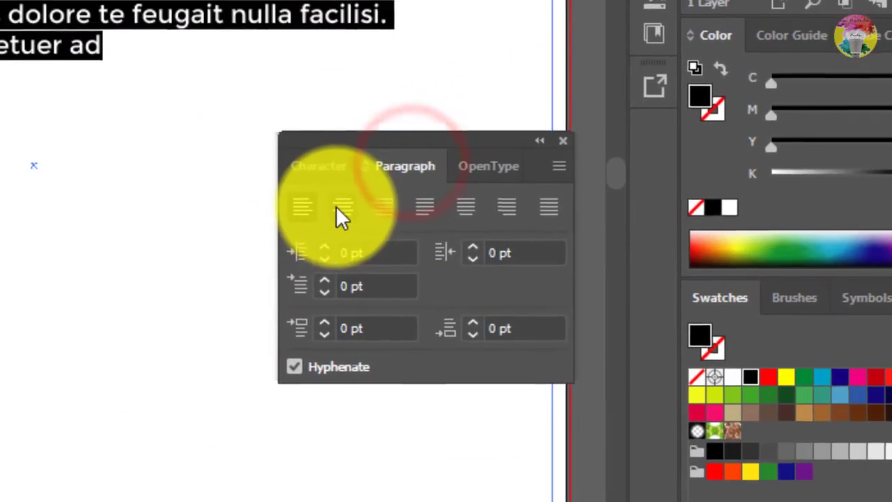
Step: Try center, right and justified alignment with the last line left, centered and right, ending with all lines of the selected text justified
left_click(336, 205)
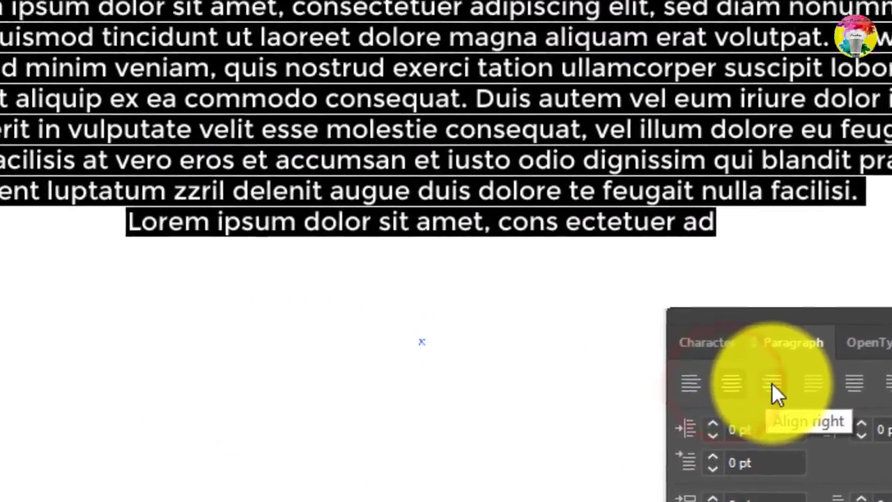
left_click(383, 206)
left_click(600, 251)
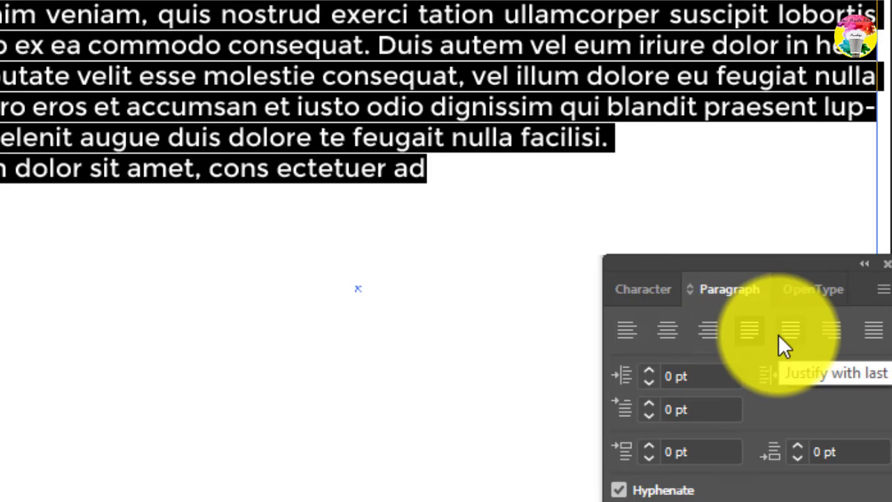
left_click(778, 333)
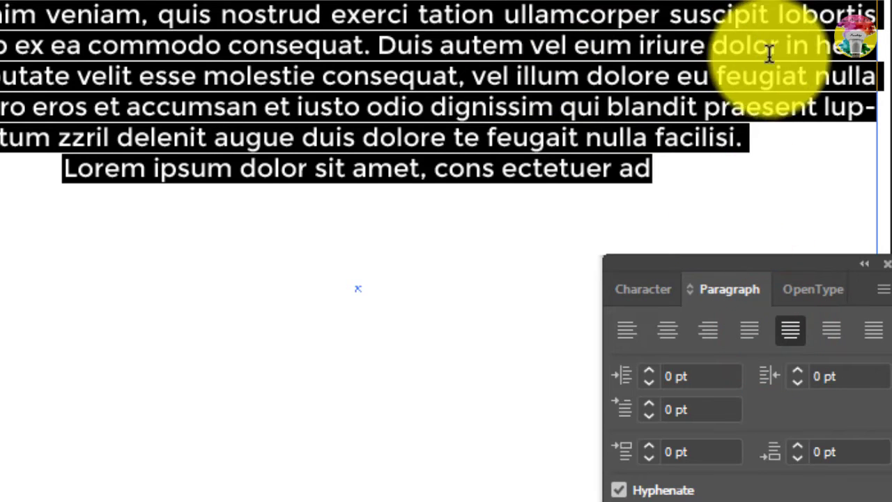
left_click(818, 331)
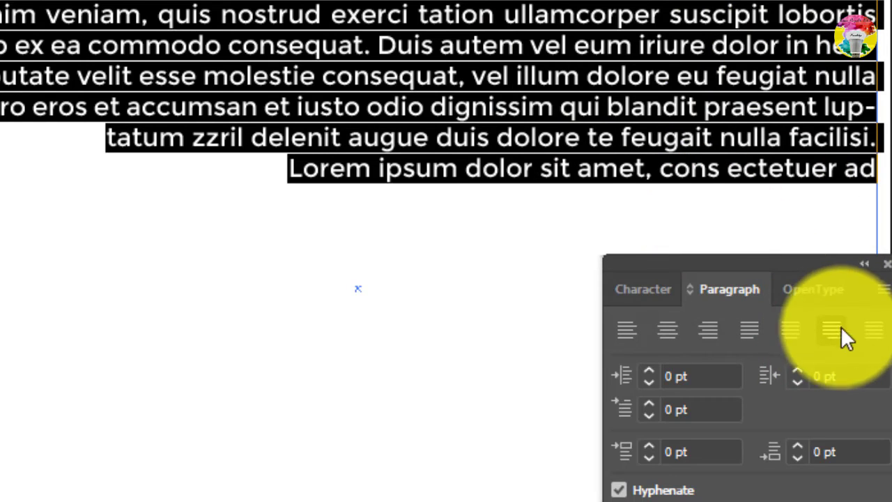
left_click(873, 330)
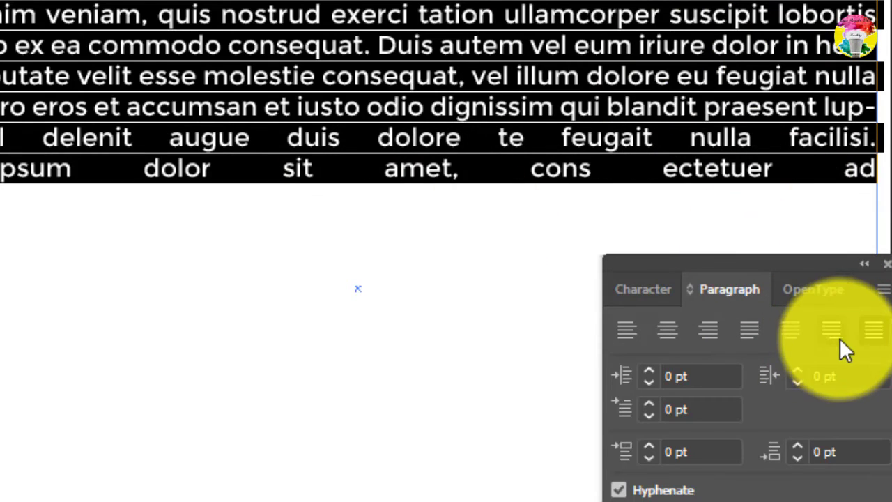
Step: Raise the left indent of the selected paragraphs to 17 pt and reset it to 0 pt
left_click(650, 369)
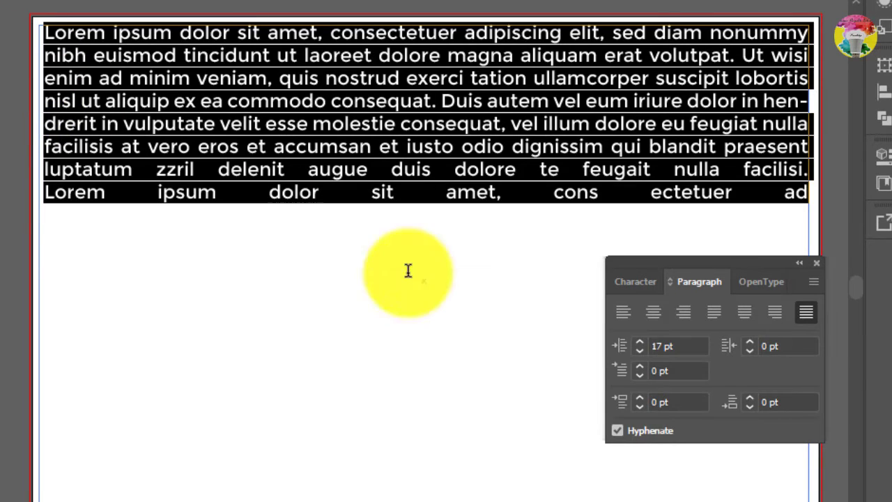
left_click(640, 351)
type("0")
key("Return")
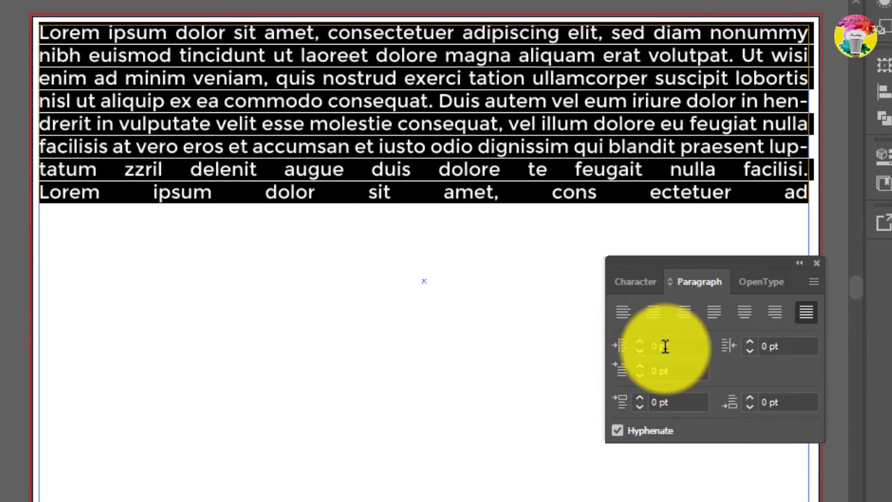
Step: Raise the first-line left indent of the selected paragraphs to 30 pt and reset it to 0 pt
left_click(638, 368)
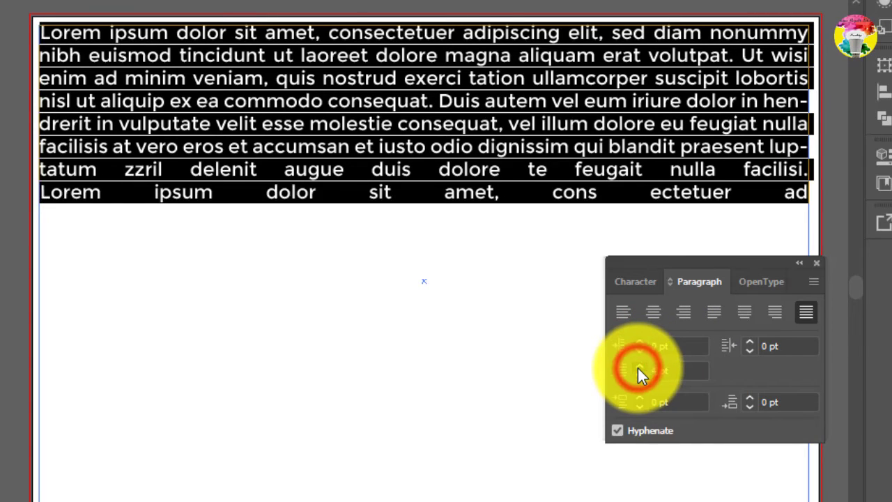
left_click(638, 368)
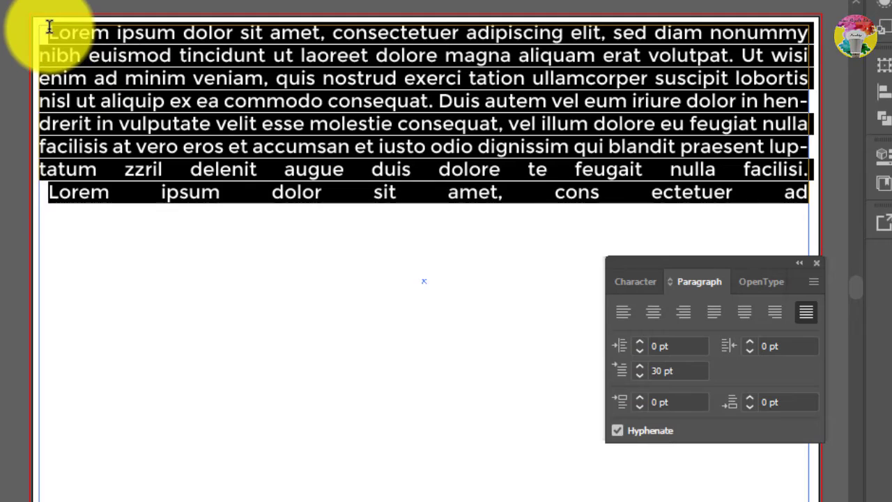
left_click(665, 369)
type("0")
key("Return")
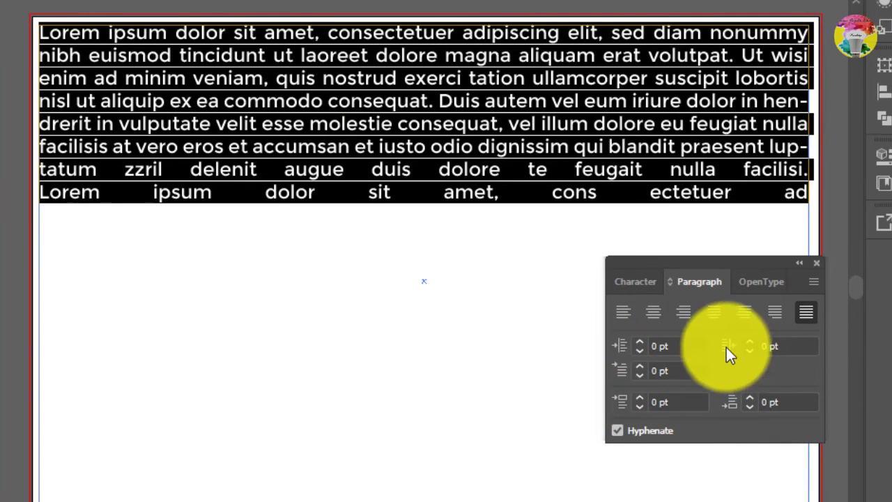
Step: Raise the right indent of the selected paragraphs to 39 pt and reset it to 0 pt
left_click(751, 340)
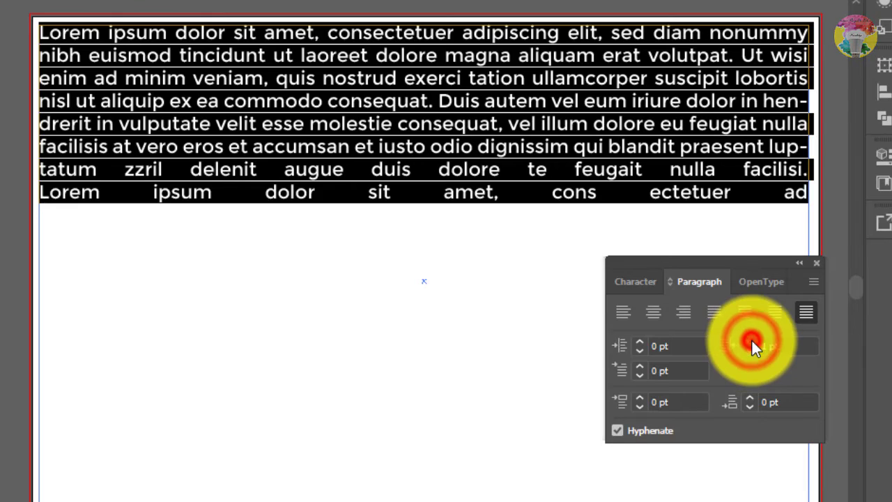
left_click_drag(751, 338, 751, 338)
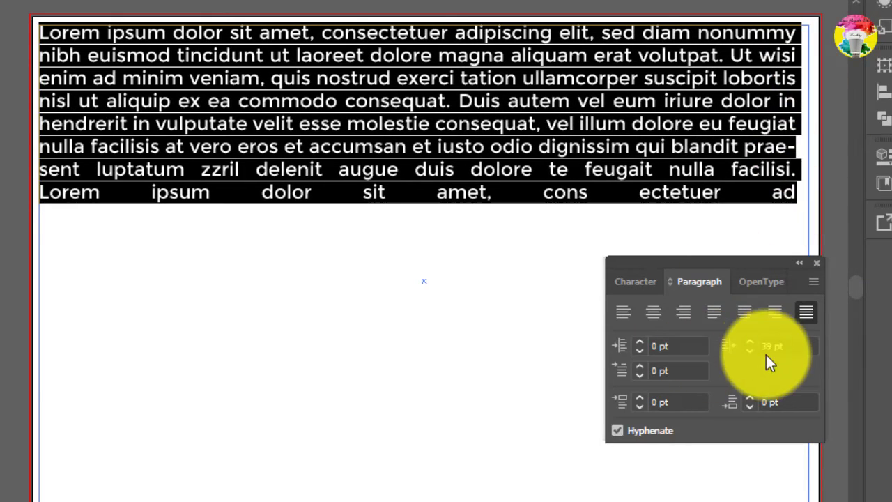
left_click(767, 349)
type("0")
key("Return")
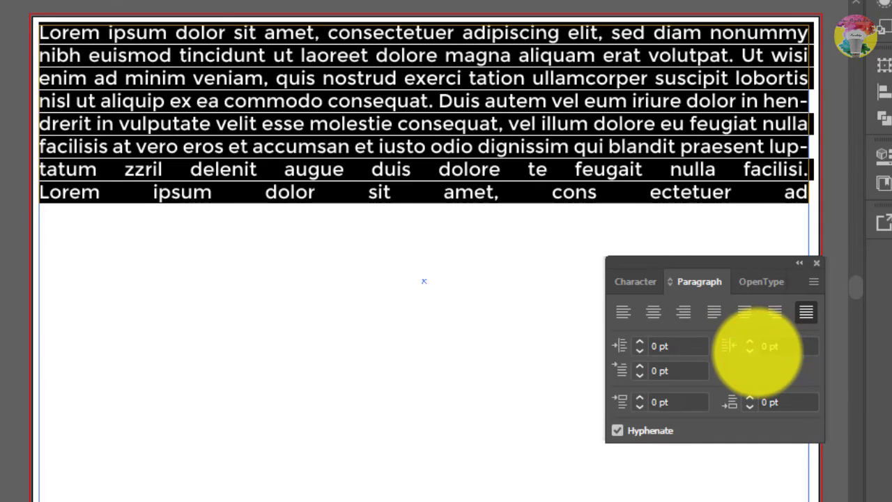
Step: Try a first-line left indent of 25 pt on both paragraphs and set it back to 0 pt
left_click_drag(639, 365, 639, 367)
double_click(677, 369)
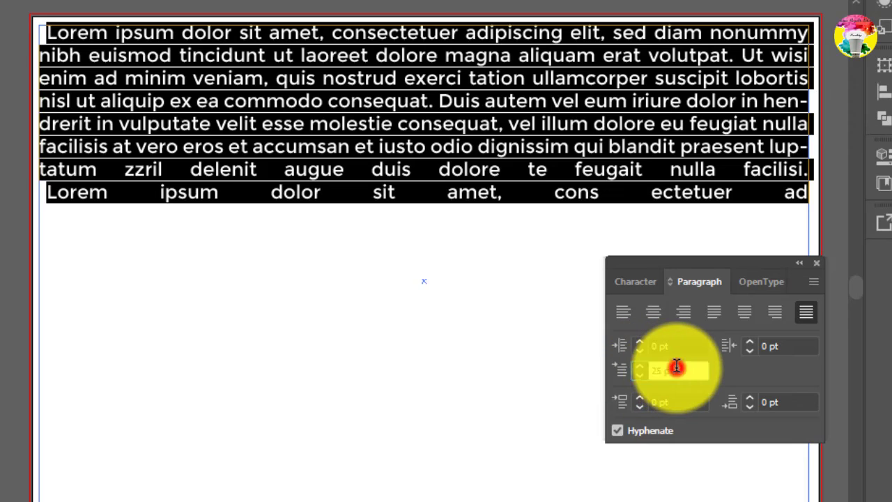
type("0")
key("Return")
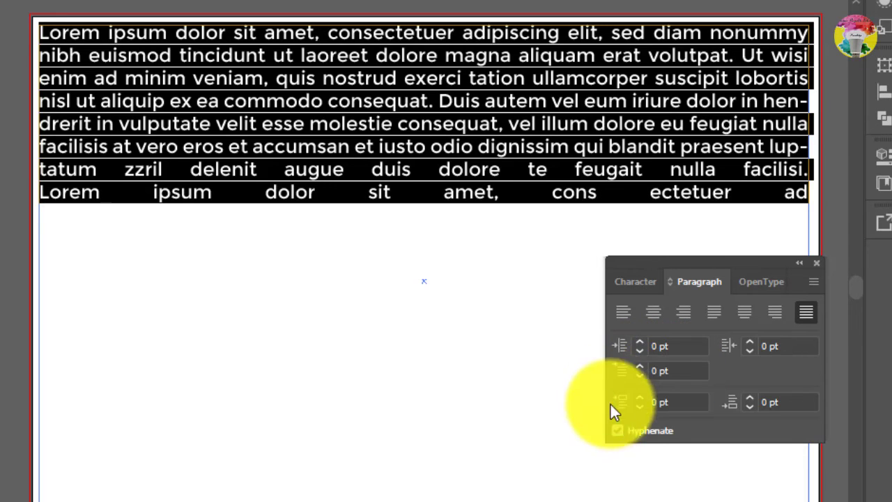
Step: Raise the space before paragraph to 54 pt for the selected text and reset it to 0 pt
mouse_move(638, 395)
left_mouse_down()
mouse_move(639, 402)
mouse_move(638, 394)
left_mouse_up()
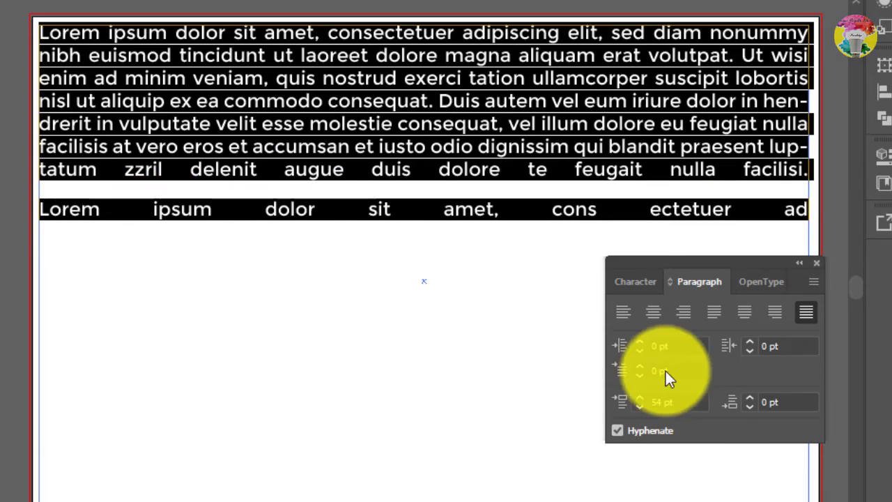
left_click_drag(670, 404, 609, 392)
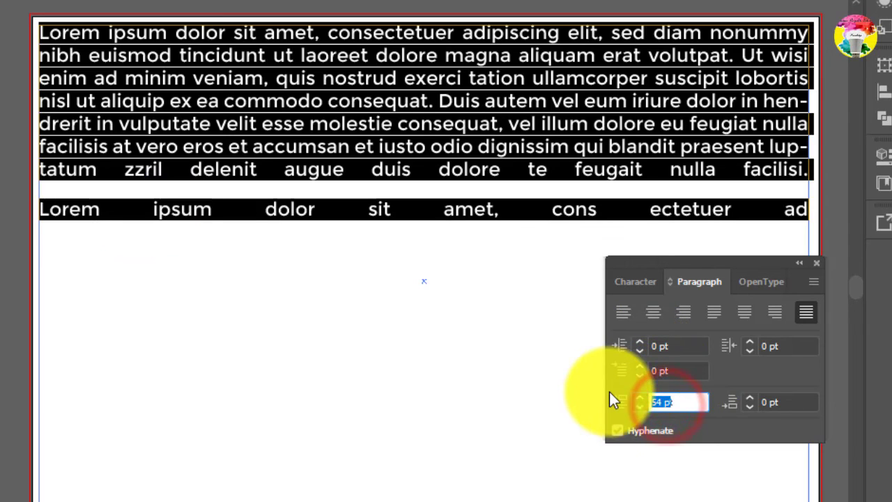
key("Return")
left_click_drag(674, 402, 637, 402)
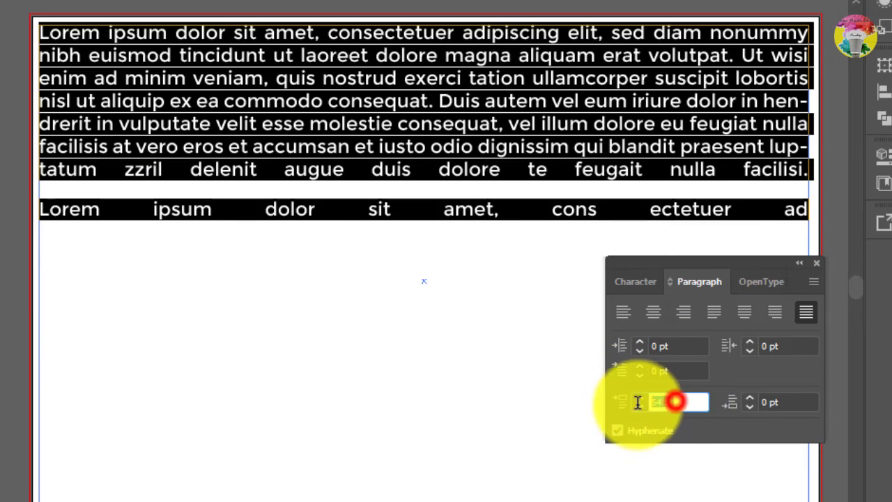
type("0")
key("Return")
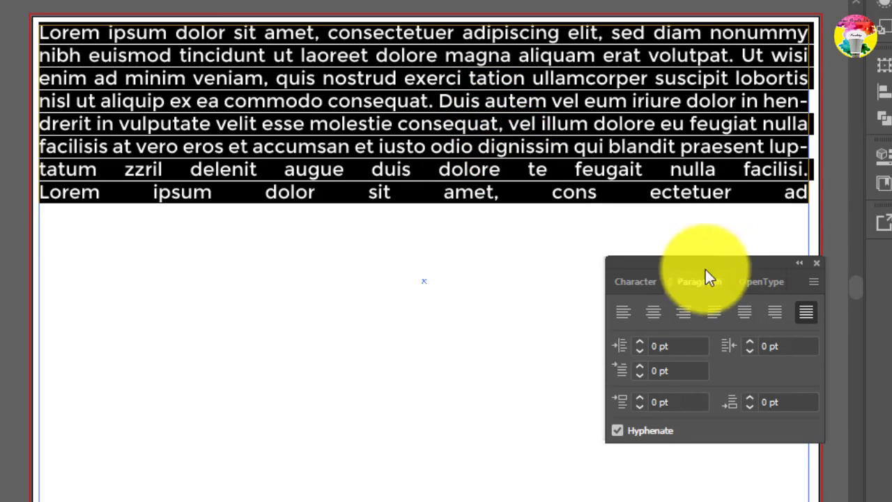
Step: Raise the space after paragraph to 42 pt for the selected text and reset it to 0 pt
left_click(747, 394)
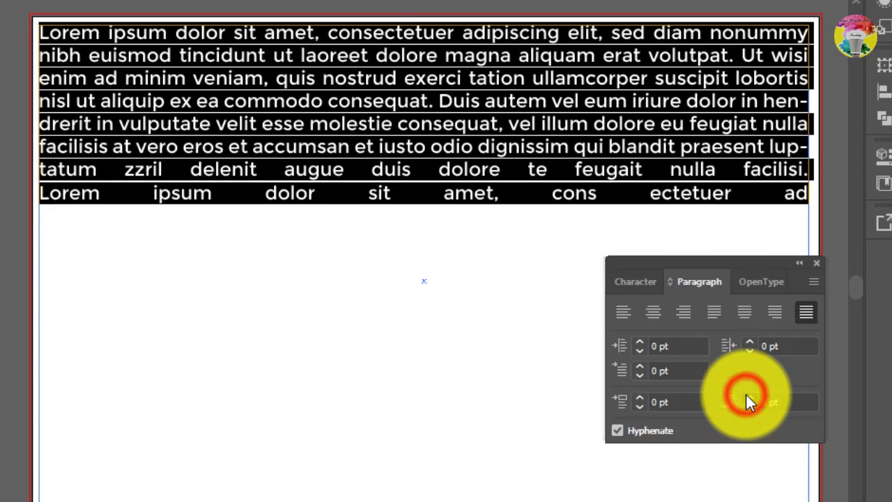
left_click(746, 394)
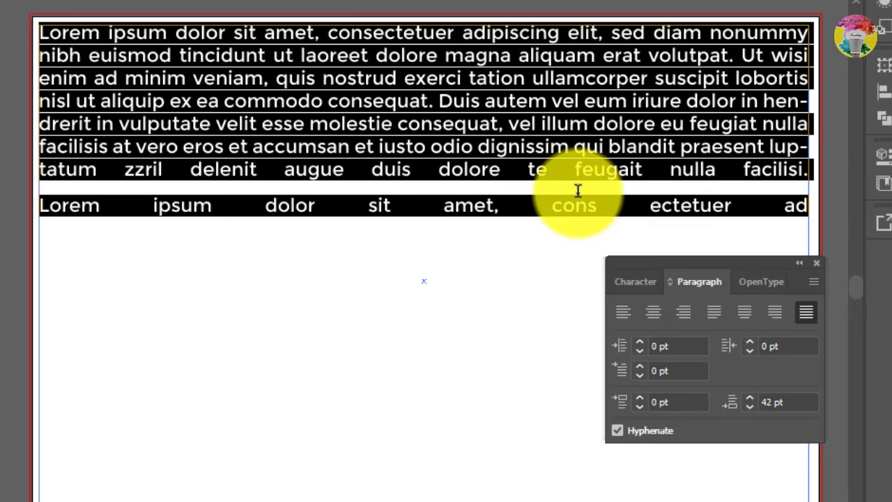
left_click(767, 400)
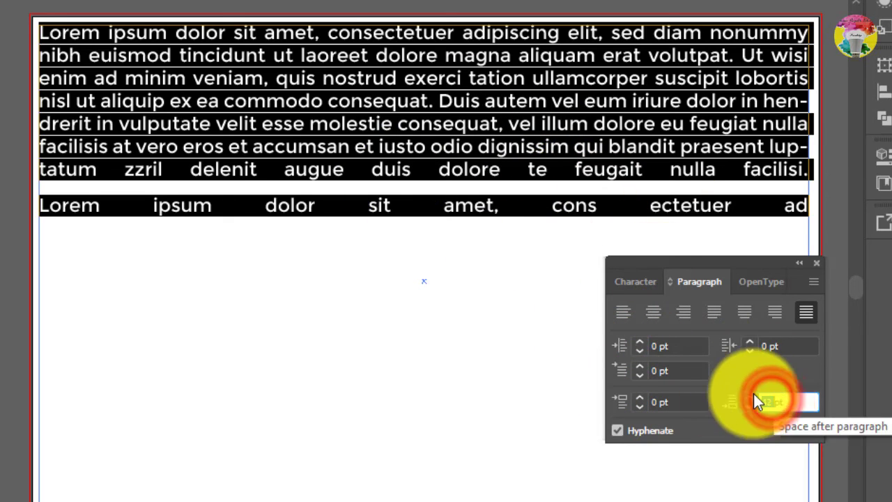
type("0")
key("Return")
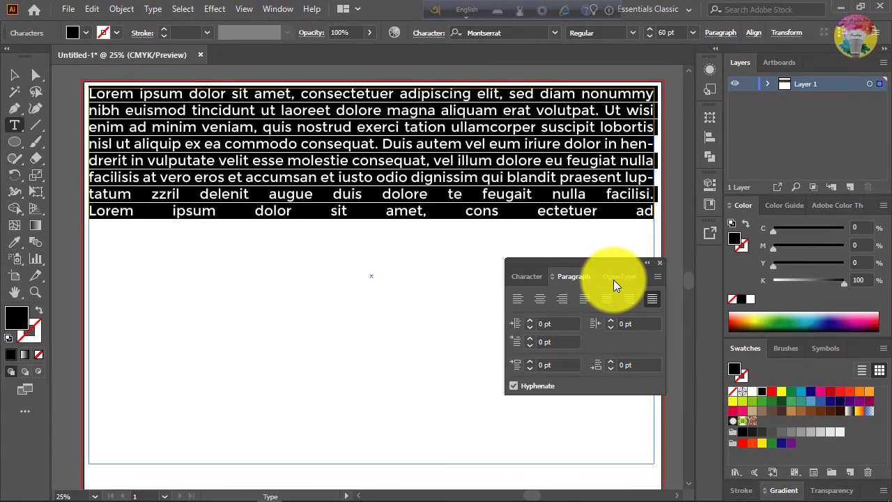
Step: Bring up the Character settings, then collapse the floating type settings group and dock it with the collapsed icons beside the canvas
left_click(613, 280)
left_click(524, 276)
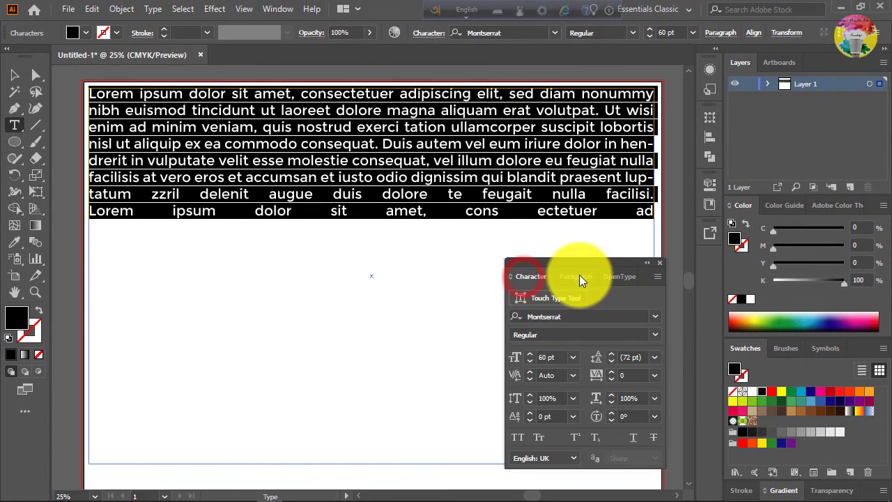
left_click_drag(599, 260, 637, 244)
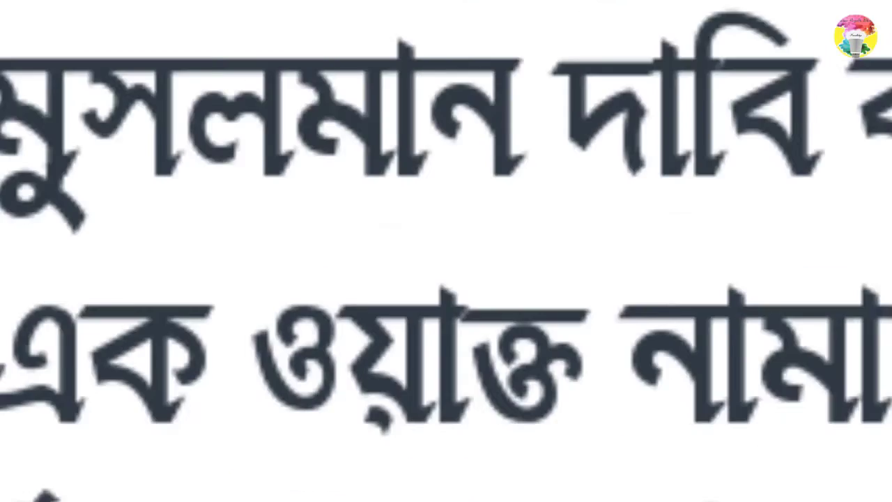
left_click_drag(639, 246, 655, 240)
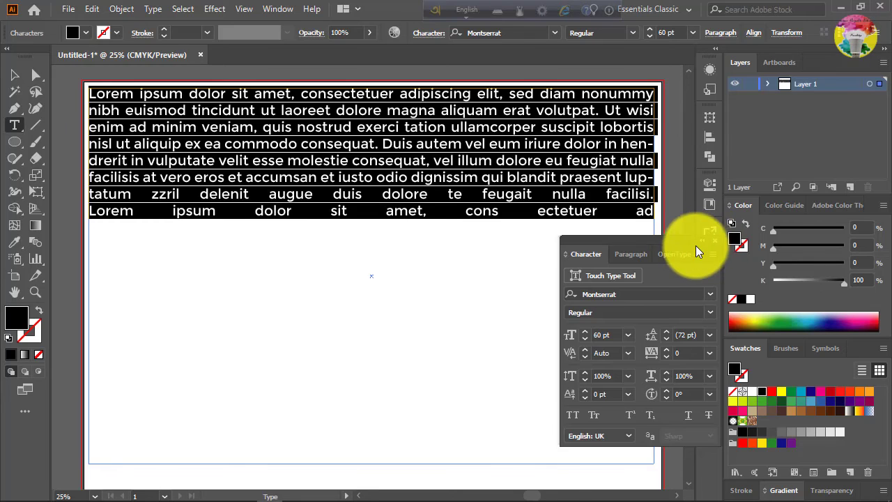
left_click(700, 241)
left_click_drag(570, 249, 708, 262)
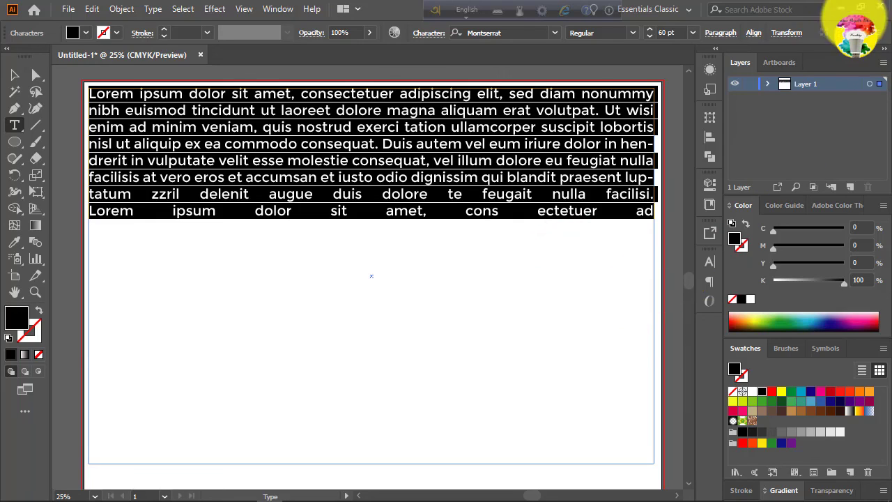
Step: Minimize the open application windows to show the Windows desktop
left_click(839, 6)
left_click(812, 14)
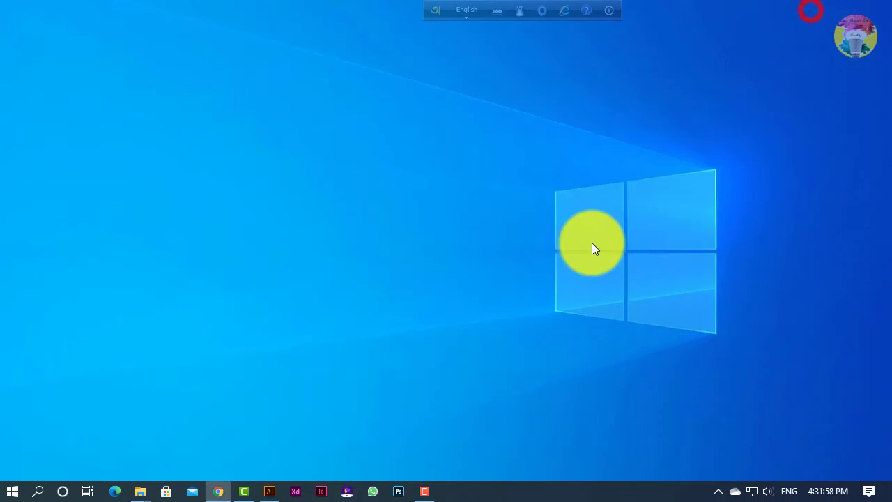
right_click(579, 234)
left_click(619, 277)
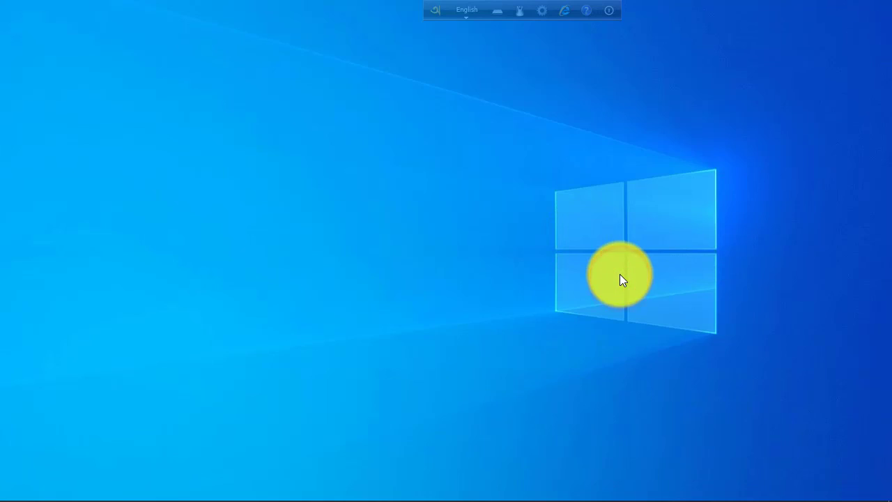